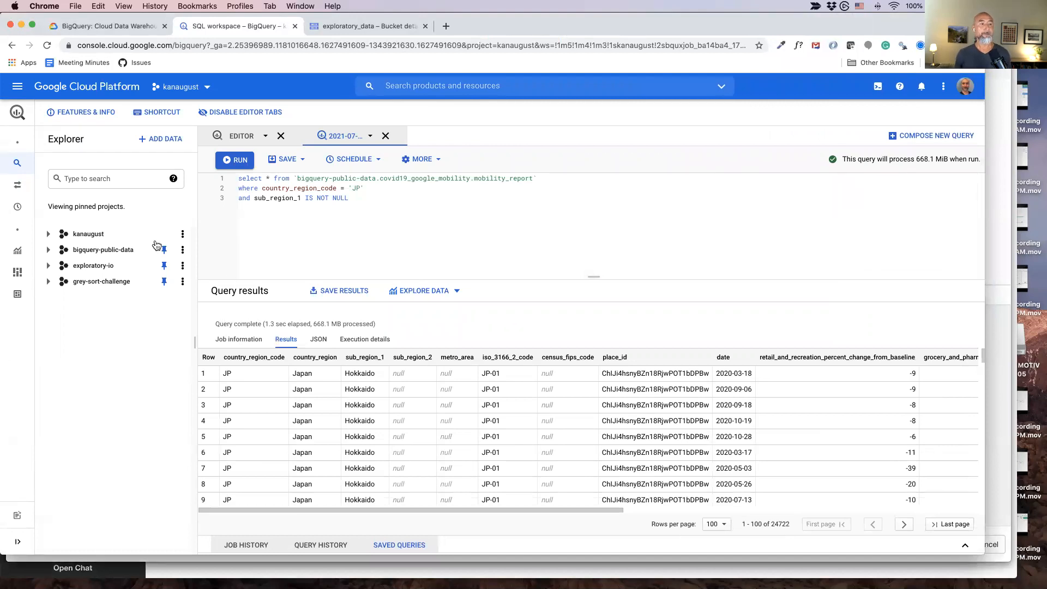
- Browse the Google Cloud services and open the Cloud Storage bucket browser for the kanaugust project
{"action": "left_click", "coordinate": [17, 88]}
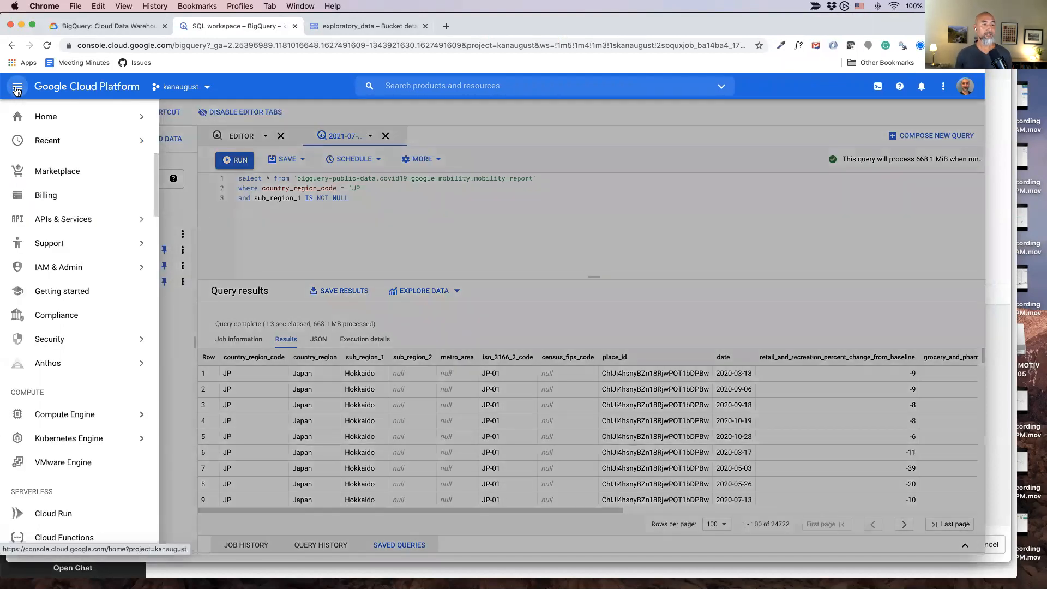
{"action": "scroll", "coordinate": [52, 289], "scroll_direction": "down", "scroll_amount": 10}
{"action": "scroll", "coordinate": [53, 289], "scroll_direction": "down", "scroll_amount": 8}
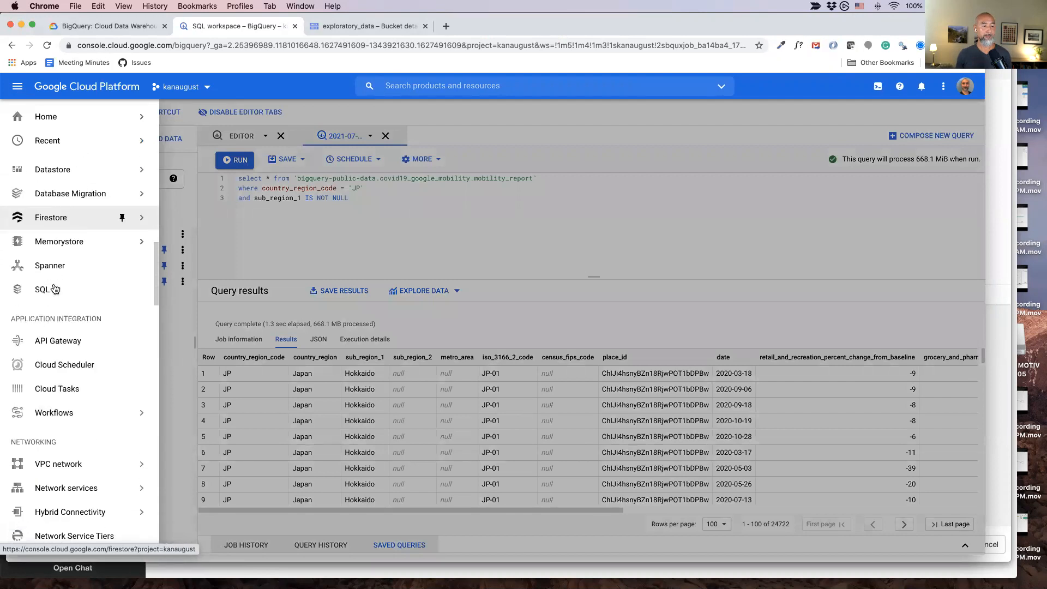
{"action": "scroll", "coordinate": [54, 287], "scroll_direction": "down", "scroll_amount": 4}
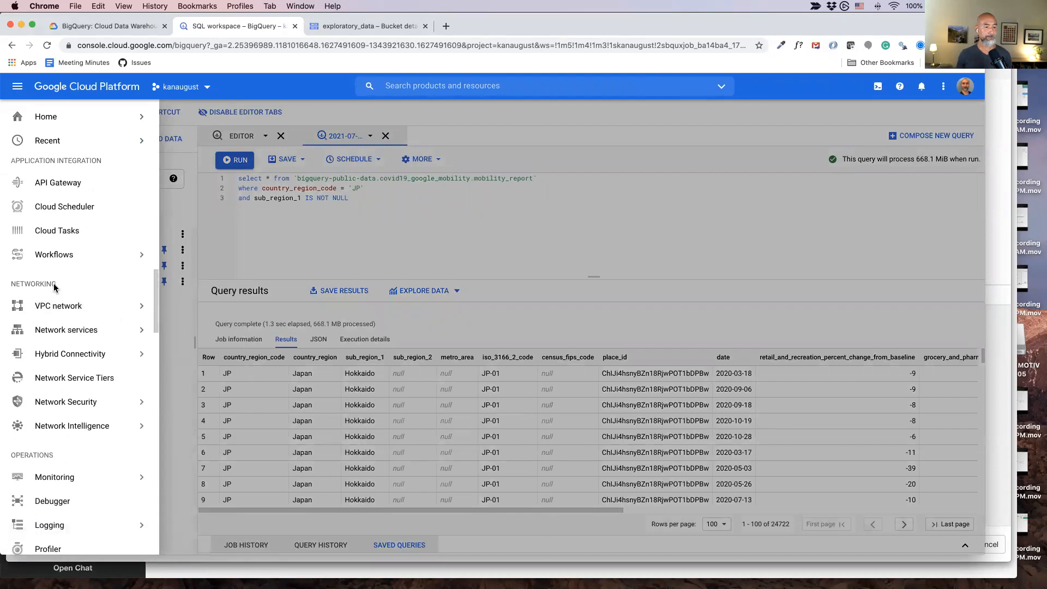
{"action": "scroll", "coordinate": [54, 288], "scroll_direction": "down", "scroll_amount": 7}
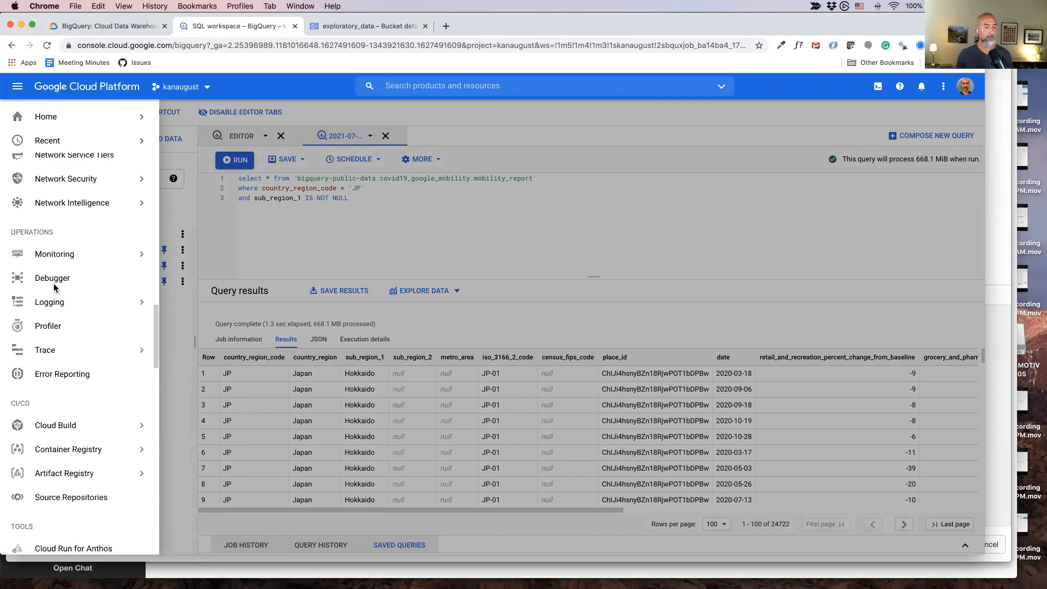
{"action": "scroll", "coordinate": [55, 288], "scroll_direction": "up", "scroll_amount": 20}
{"action": "scroll", "coordinate": [55, 288], "scroll_direction": "up", "scroll_amount": 8}
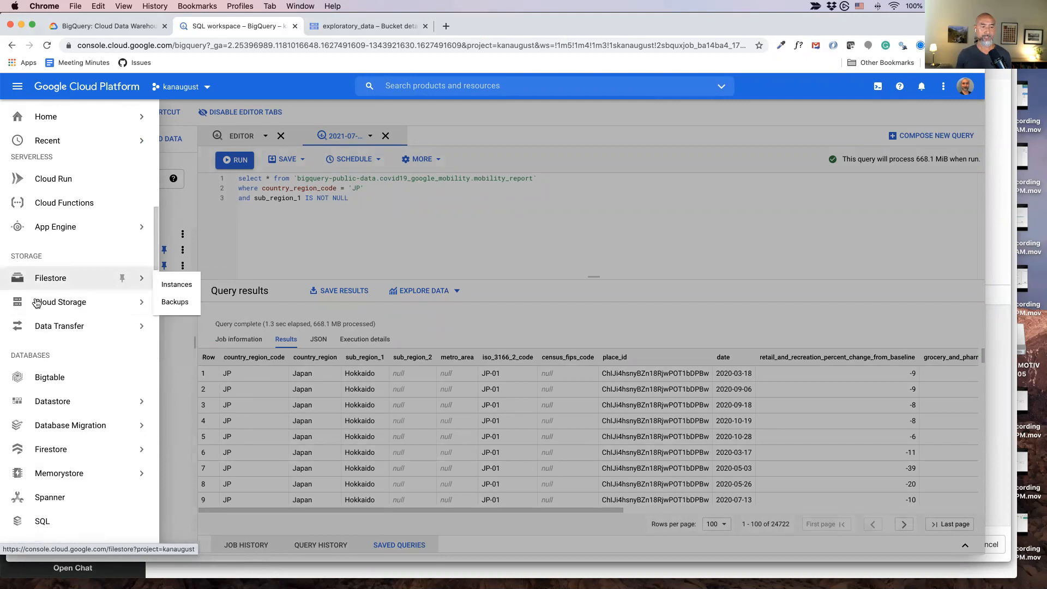
{"action": "mouse_move", "coordinate": [41, 312]}
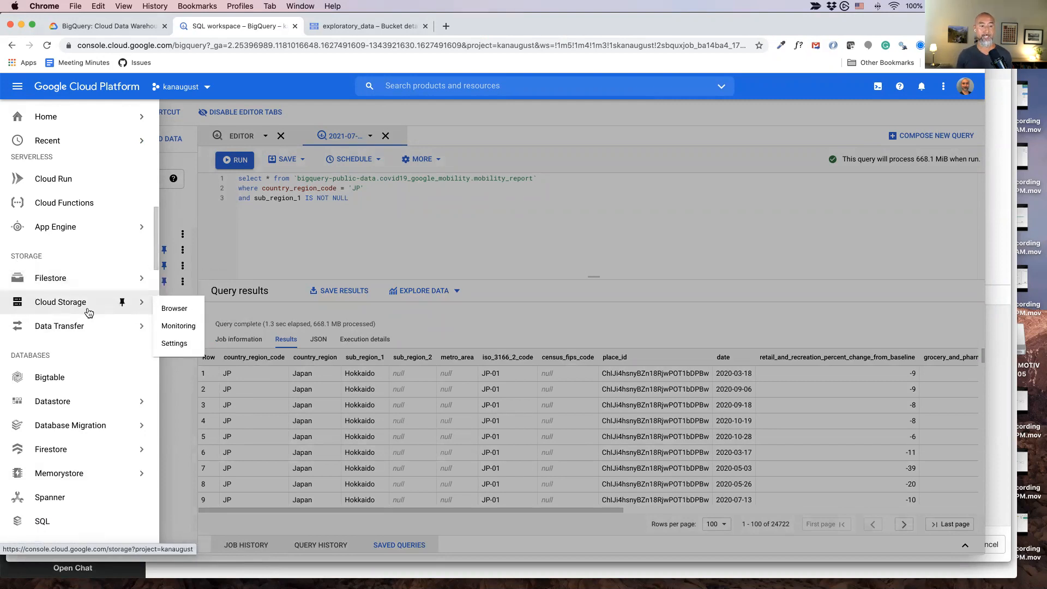
{"action": "left_click", "coordinate": [175, 312]}
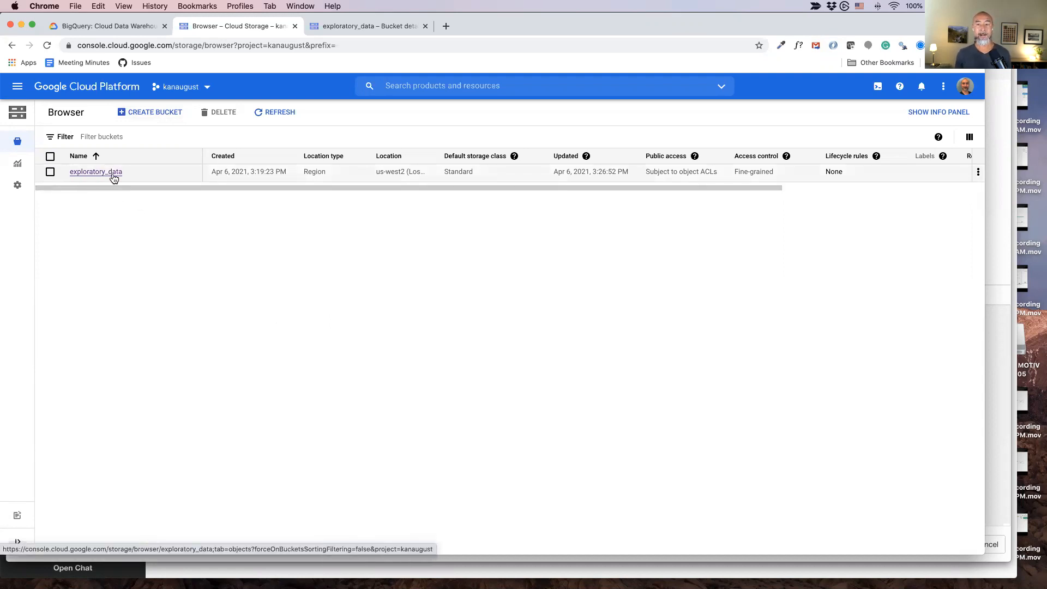
- Switch to Exploratory, cancel the open BigQuery import, and review the bucket choices in the project's Google BigQuery configuration without changing them
{"action": "key", "text": "super+Tab"}
{"action": "key", "text": "super+Tab"}
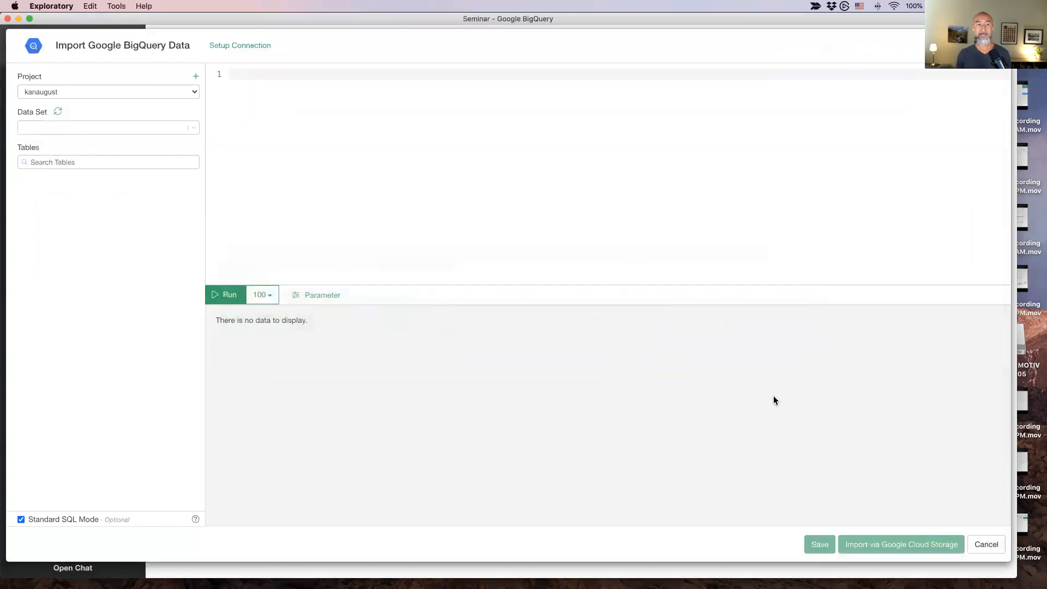
{"action": "left_click", "coordinate": [986, 544]}
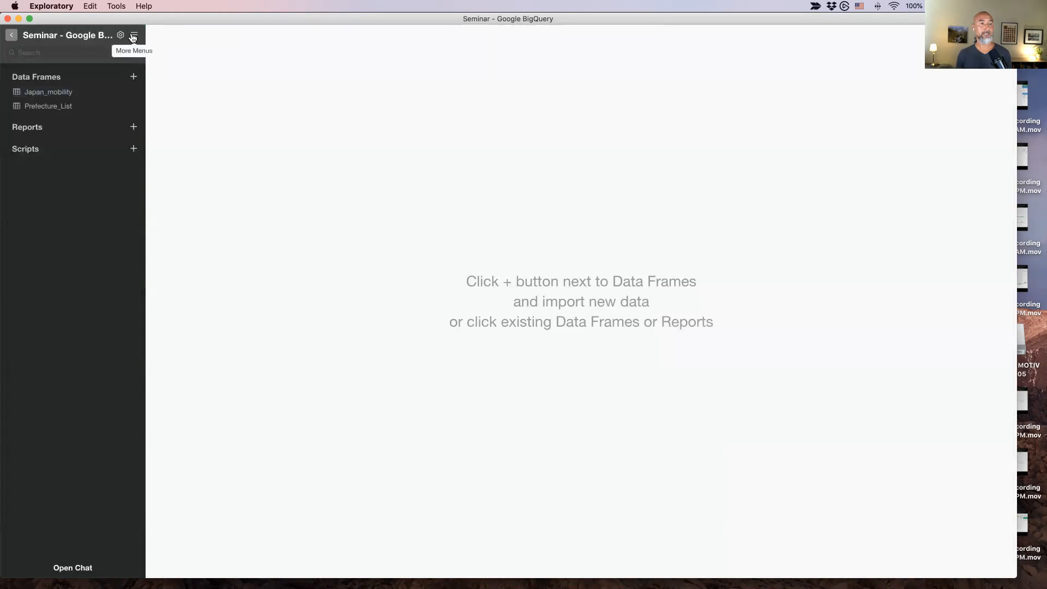
{"action": "left_click", "coordinate": [133, 35]}
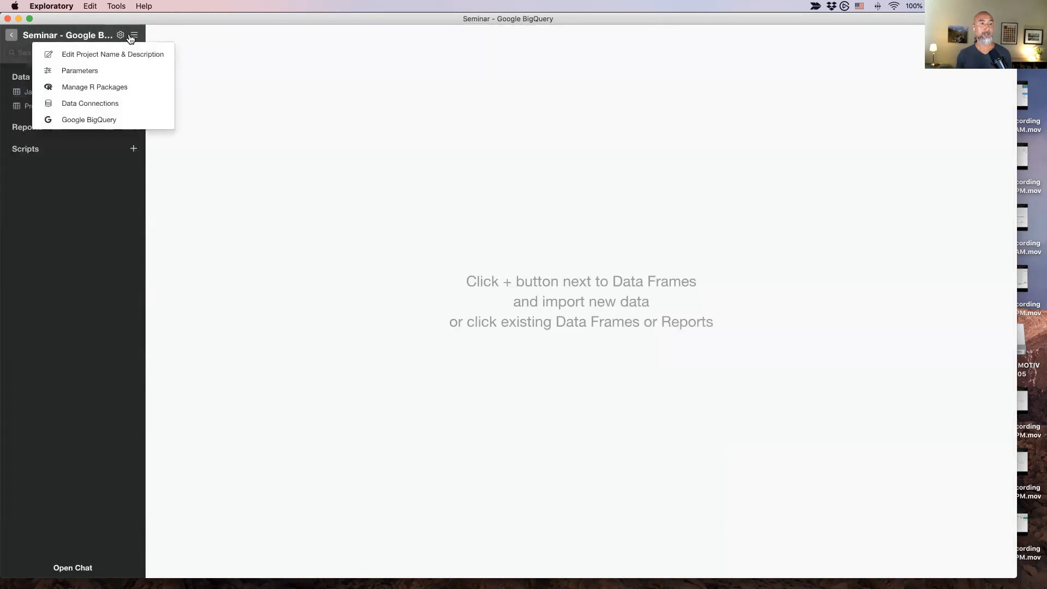
{"action": "left_click", "coordinate": [119, 120]}
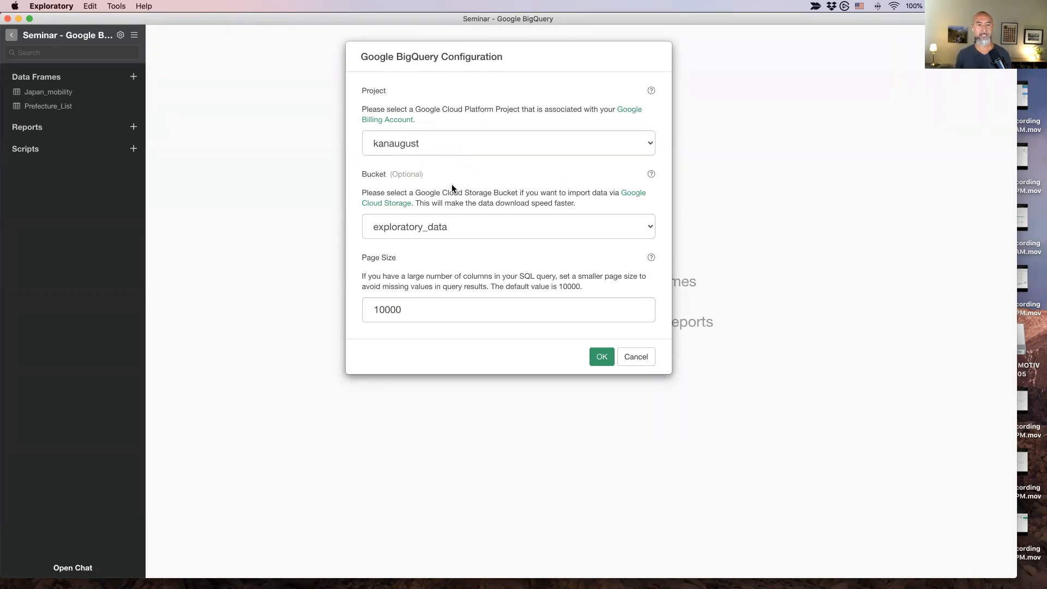
{"action": "left_click", "coordinate": [535, 227]}
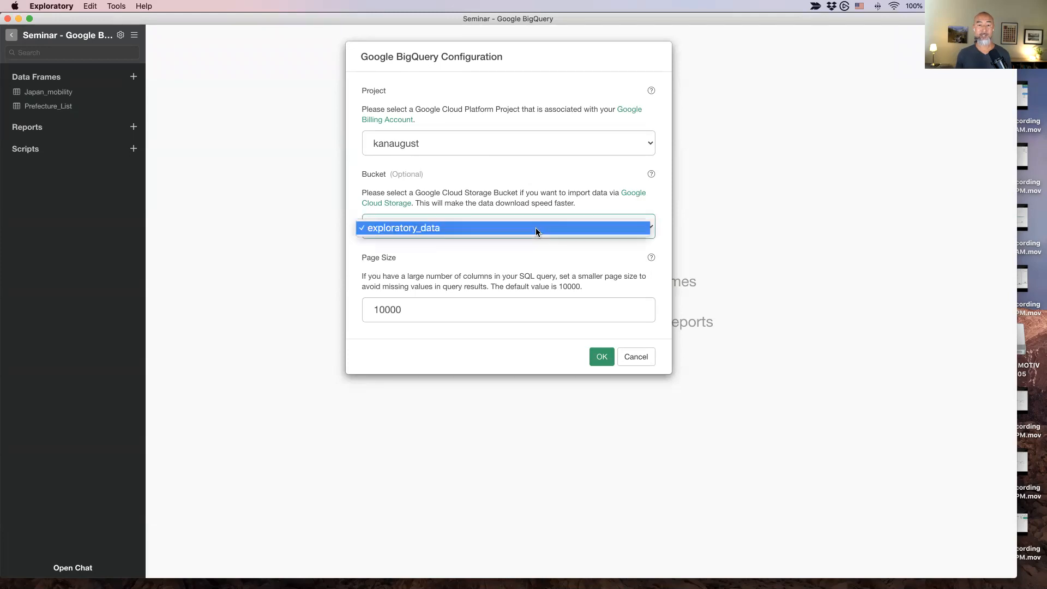
{"action": "left_click", "coordinate": [529, 226]}
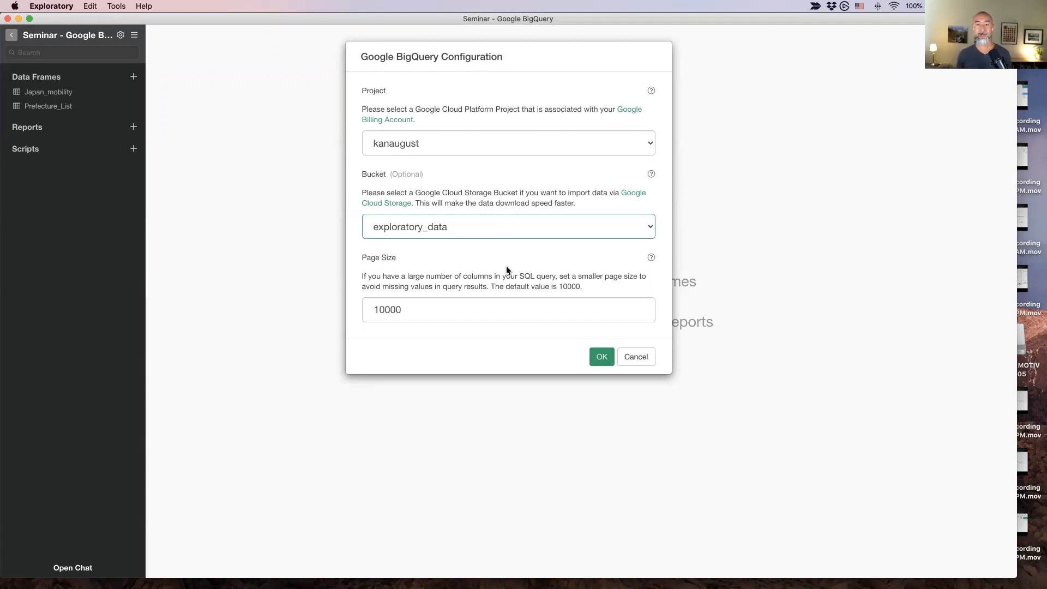
{"action": "left_click", "coordinate": [632, 356]}
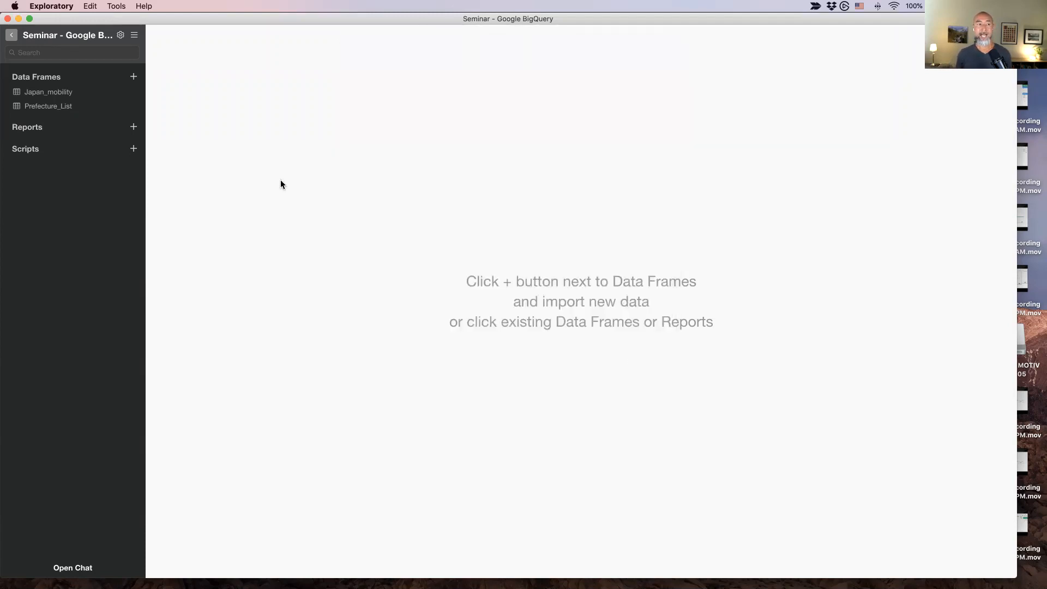
- Start importing a new data frame from the Google BigQuery database source
{"action": "left_click", "coordinate": [132, 77]}
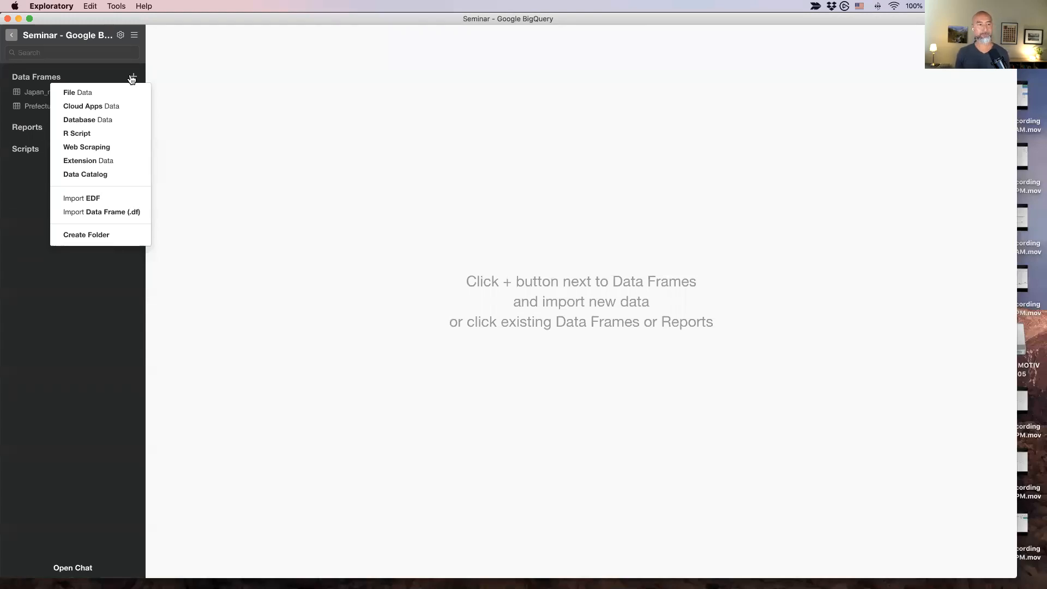
{"action": "left_click", "coordinate": [111, 120]}
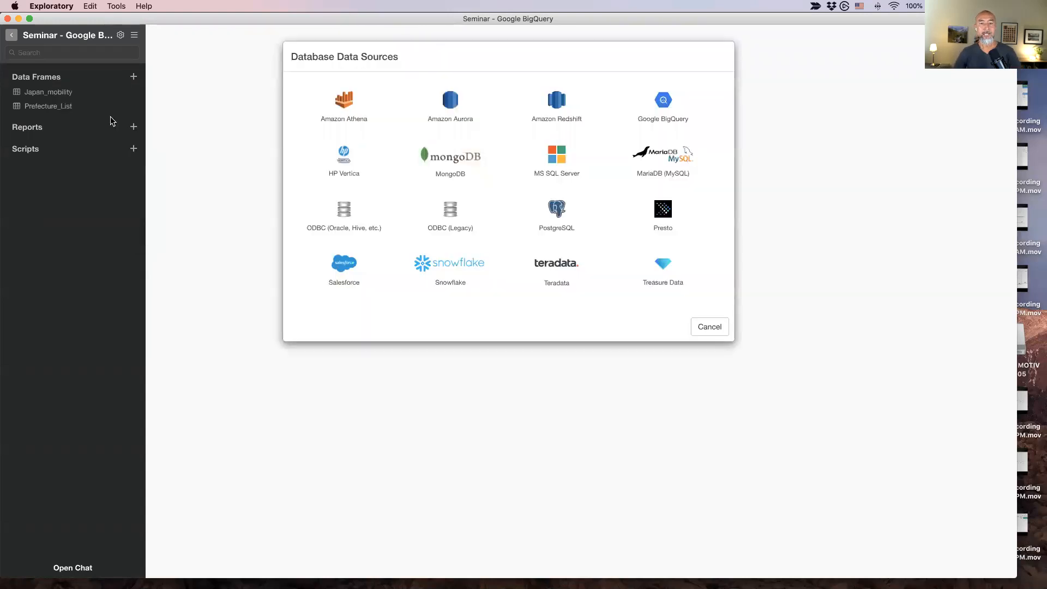
{"action": "left_click", "coordinate": [664, 111]}
- Switch to Keynote to view the Steps slide highlighting "Get Data with SQL", and return to Exploratory
{"action": "key", "text": "super+Tab"}
{"action": "key", "text": "super+Tab"}
{"action": "scroll", "coordinate": [43, 381], "scroll_direction": "down", "scroll_amount": 5}
{"action": "scroll", "coordinate": [42, 382], "scroll_direction": "down", "scroll_amount": 4}
{"action": "left_click", "coordinate": [20, 202]}
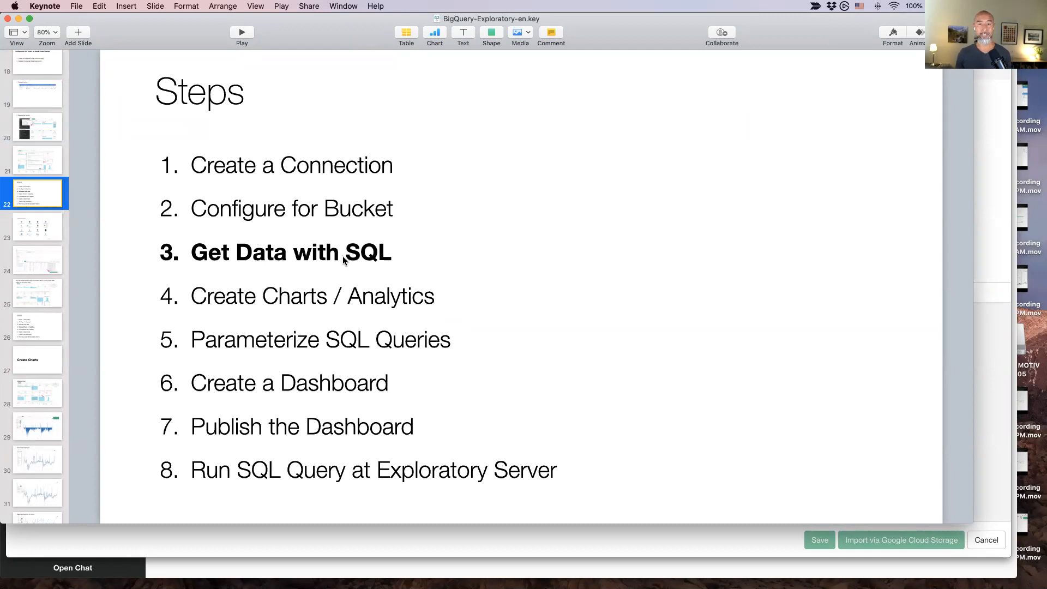
{"action": "key", "text": "super+Tab"}
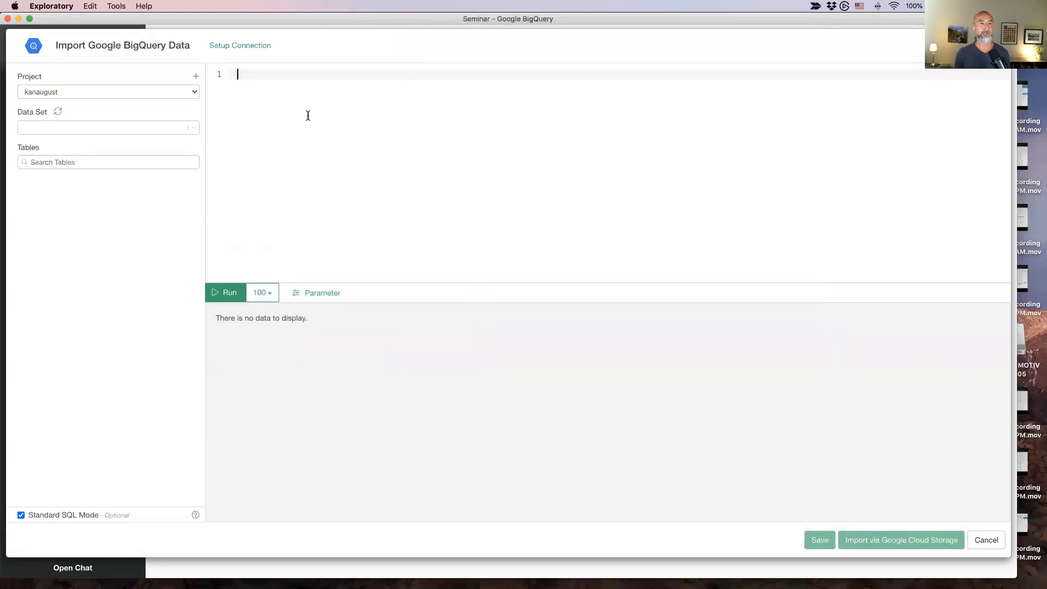
- Select the bigquery-public-data (Public Data) project and its covid19_google_mobility data set, filtering the data sets by "mobi"
{"action": "left_click", "coordinate": [148, 90]}
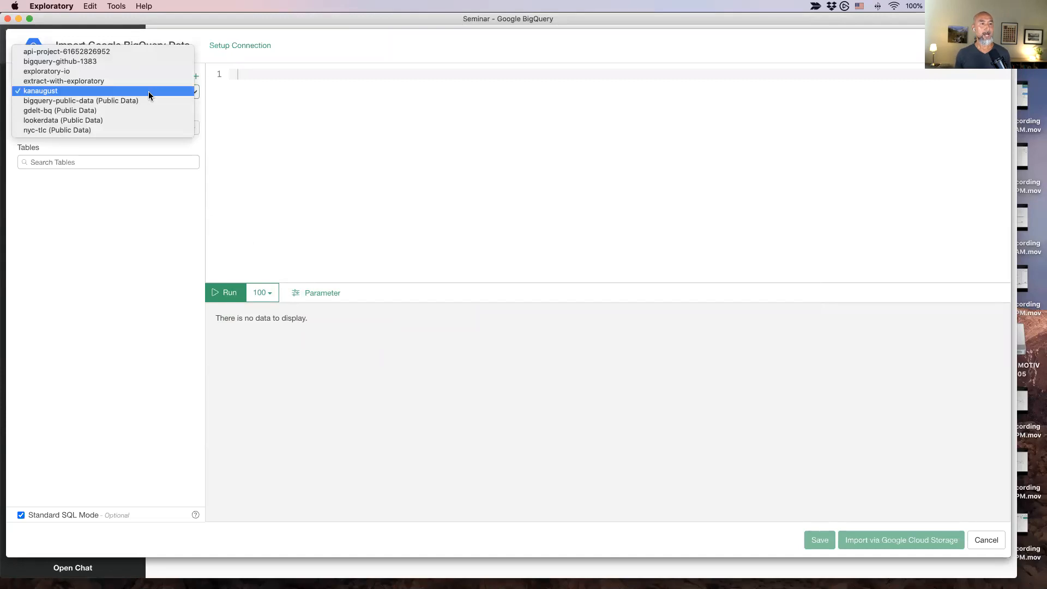
{"action": "left_click", "coordinate": [125, 255]}
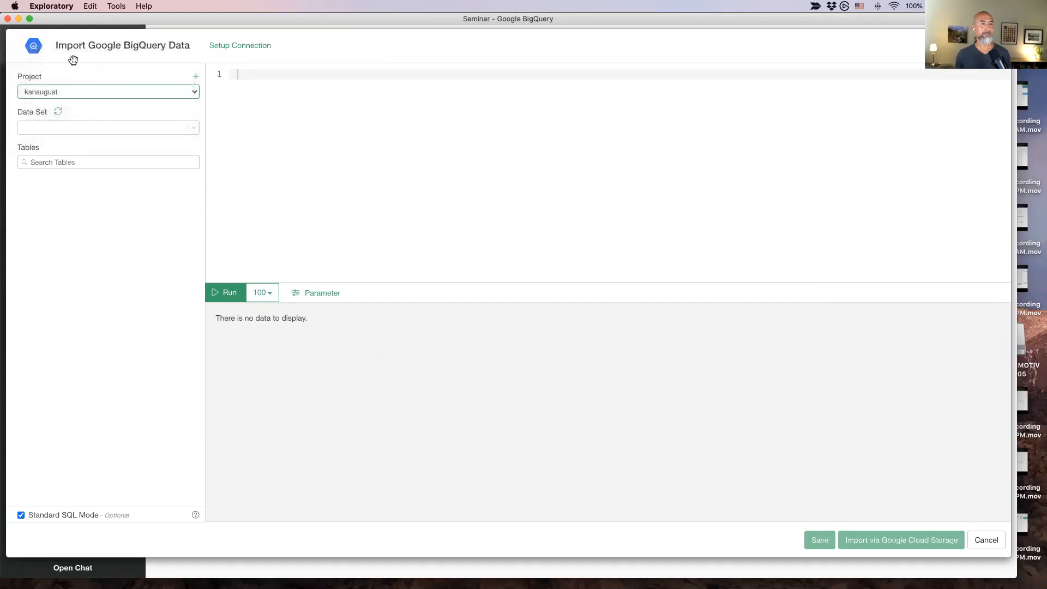
{"action": "left_click", "coordinate": [111, 93]}
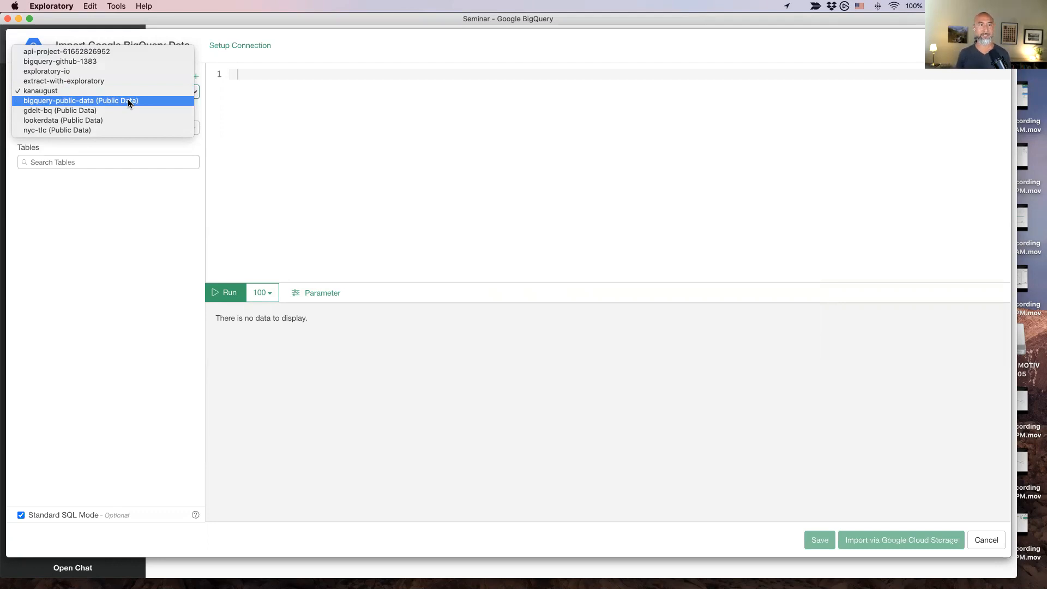
{"action": "left_click", "coordinate": [129, 102]}
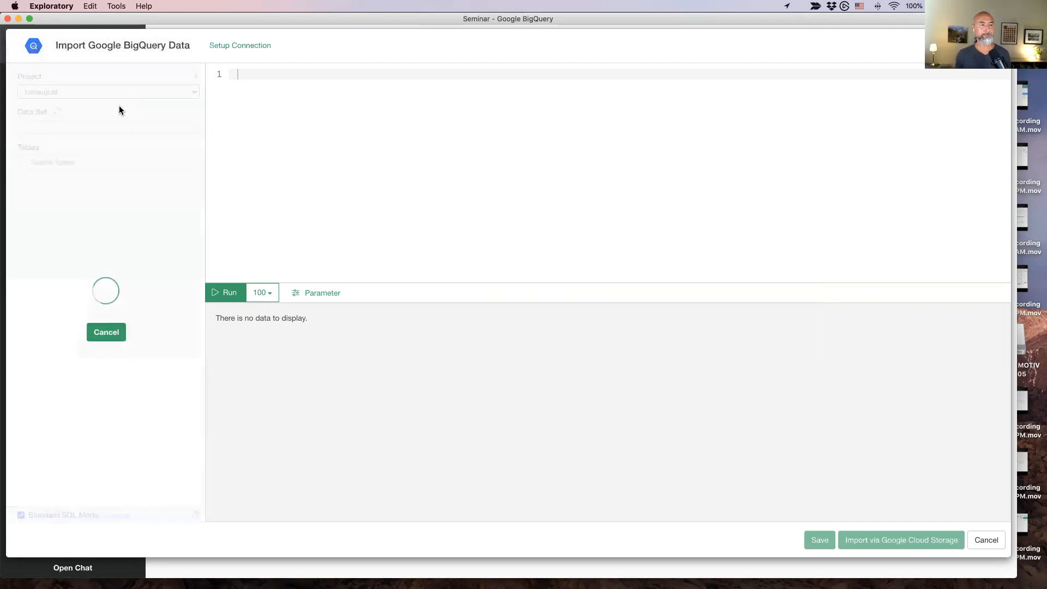
{"action": "left_click", "coordinate": [88, 129]}
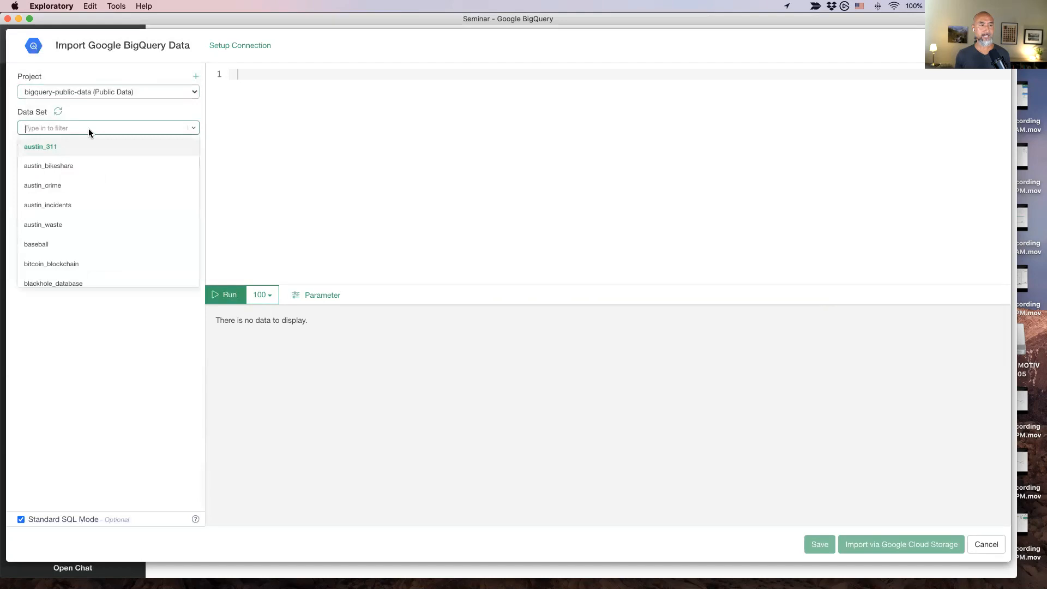
{"action": "type", "text": "mobi"}
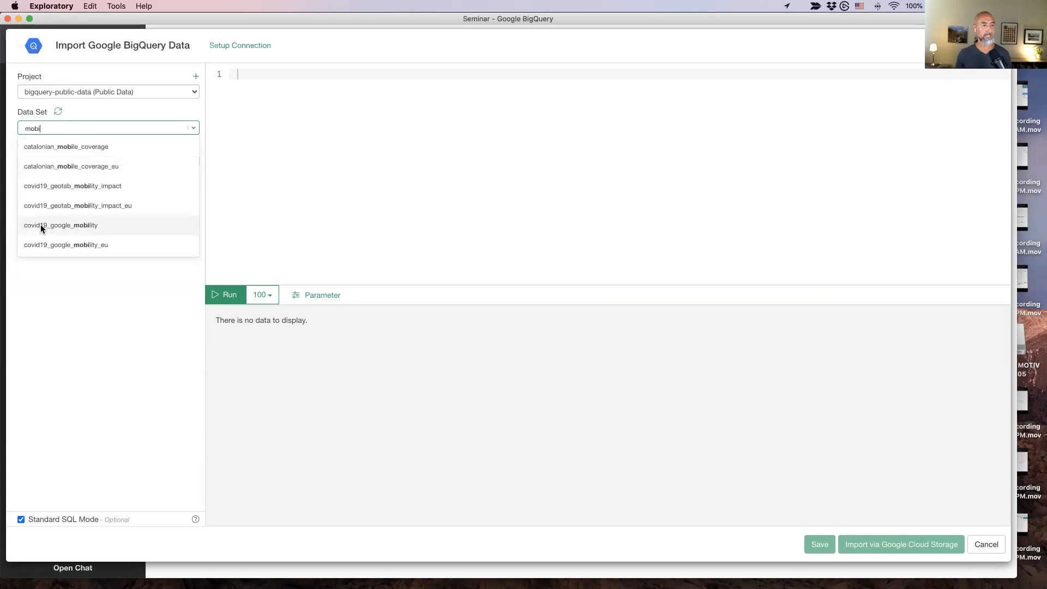
{"action": "left_click", "coordinate": [93, 224]}
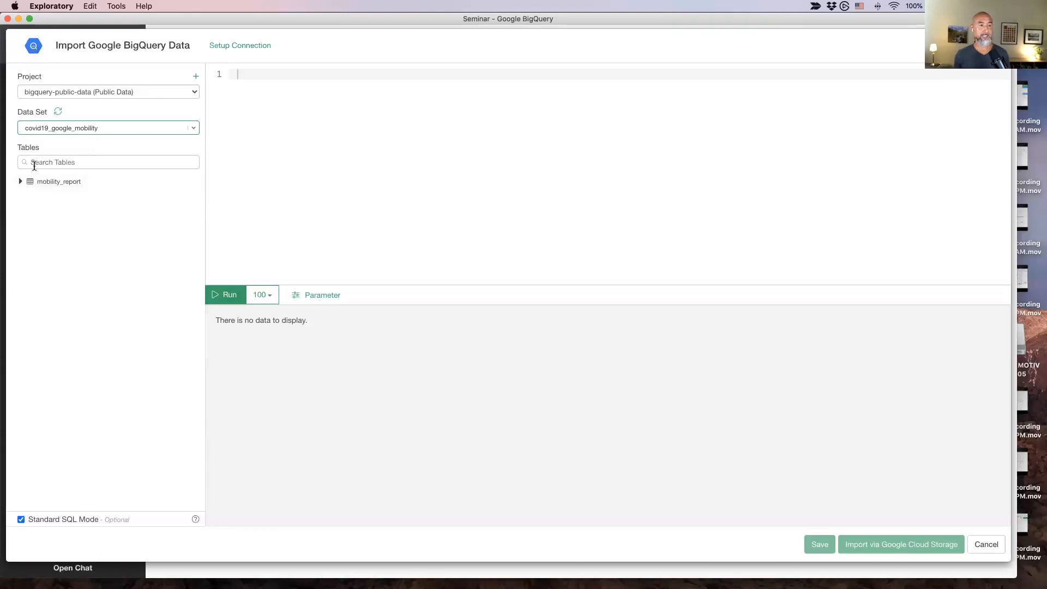
- Expand the mobility_report table's columns, generate a select-all query for the table, and run it
{"action": "left_click", "coordinate": [21, 183]}
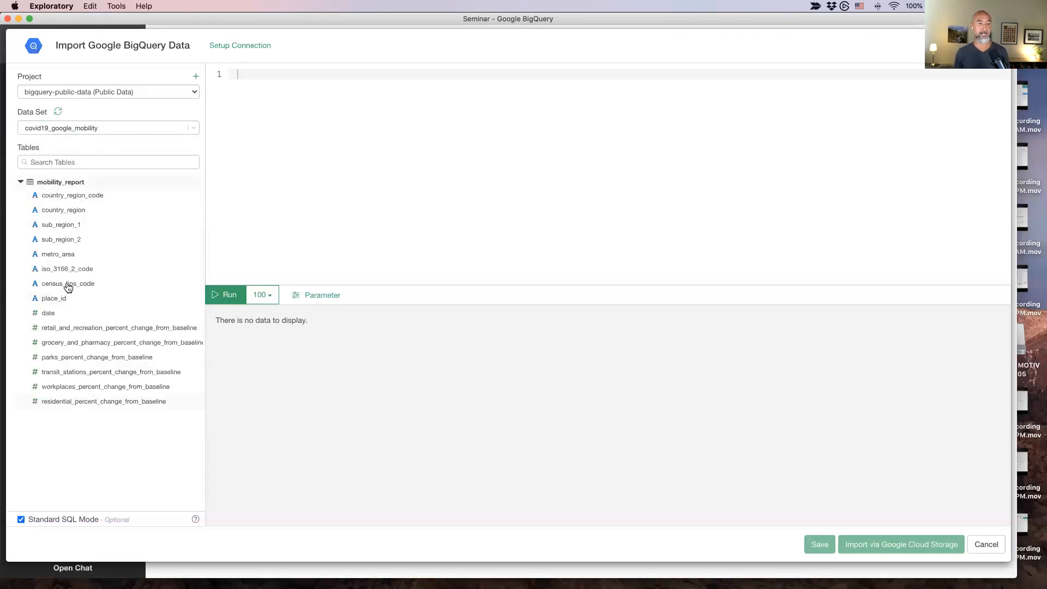
{"action": "double_click", "coordinate": [71, 185]}
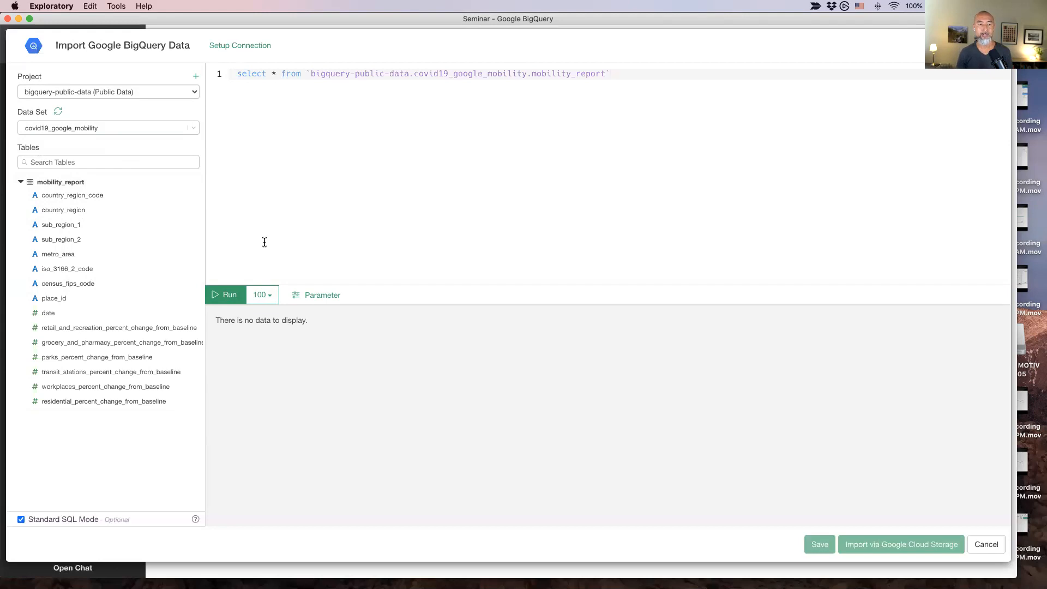
{"action": "left_click", "coordinate": [229, 295]}
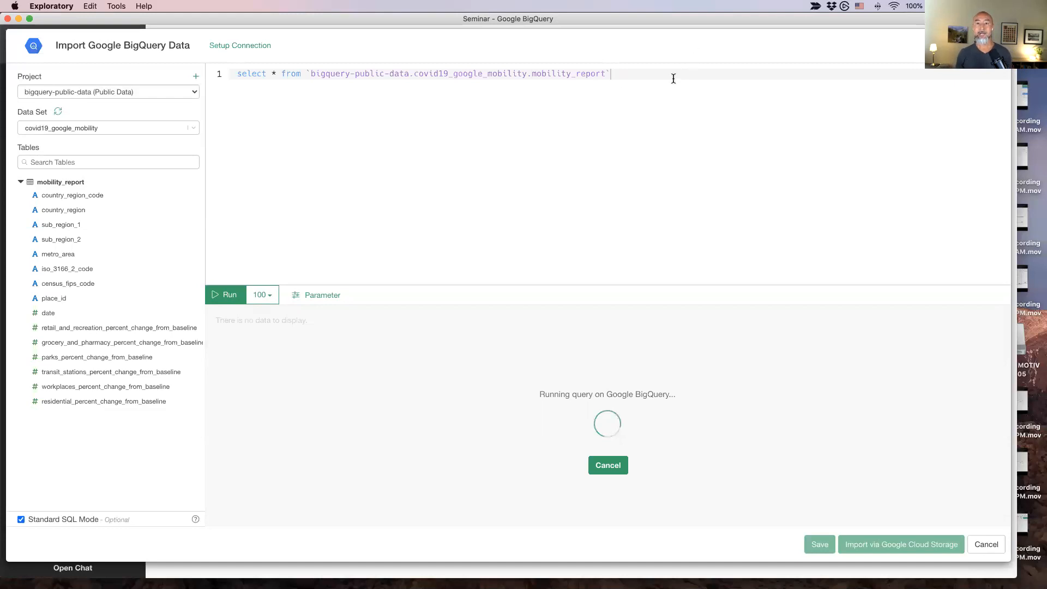
- Add the condition where country_region_code = 'JP' on a second line of the query and run it
{"action": "key", "text": "Return"}
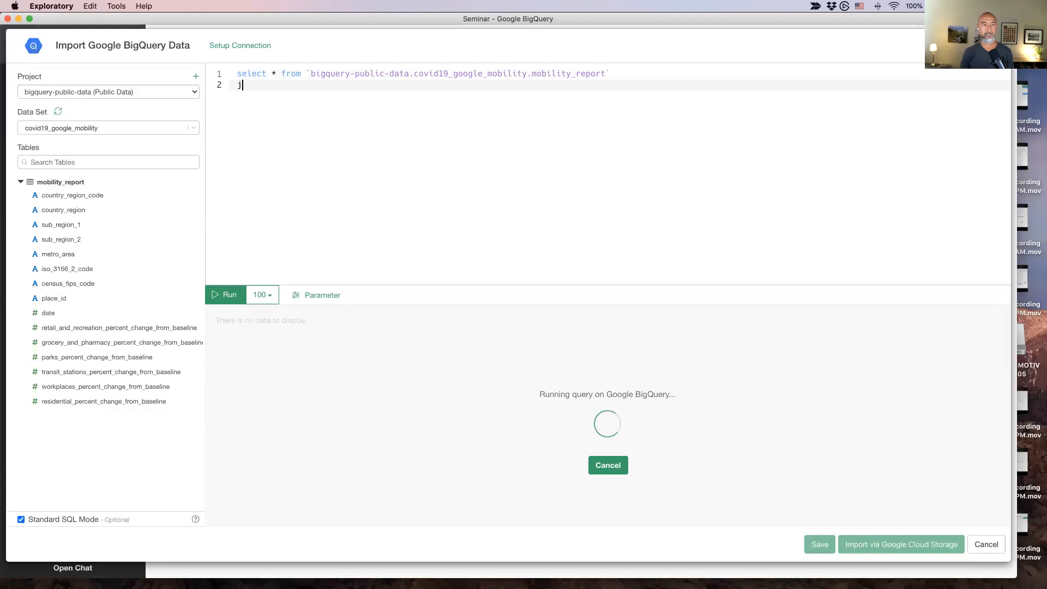
{"action": "type", "text": "where"}
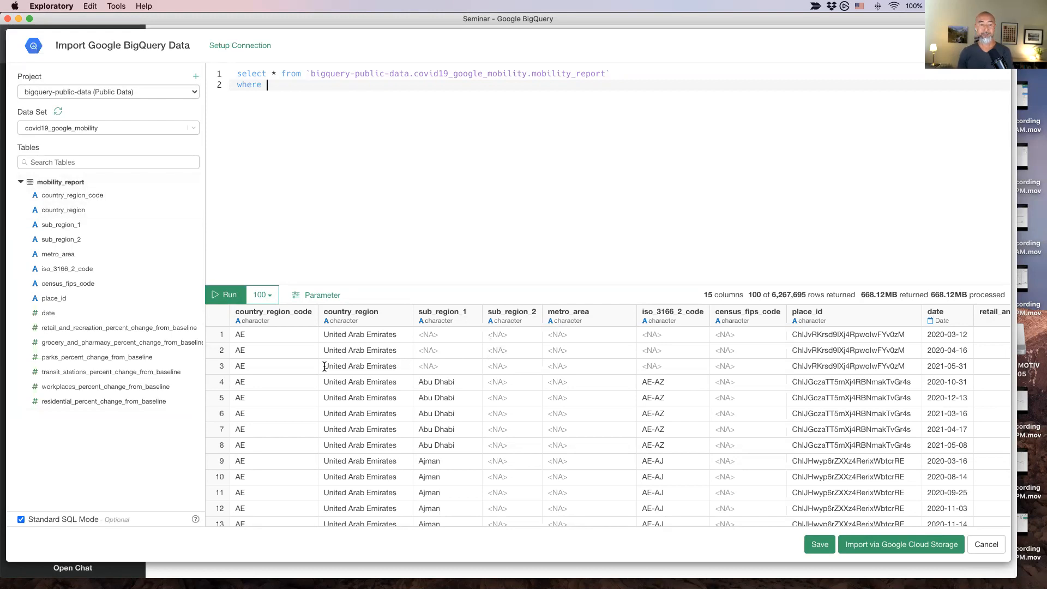
{"action": "type", "text": "country"}
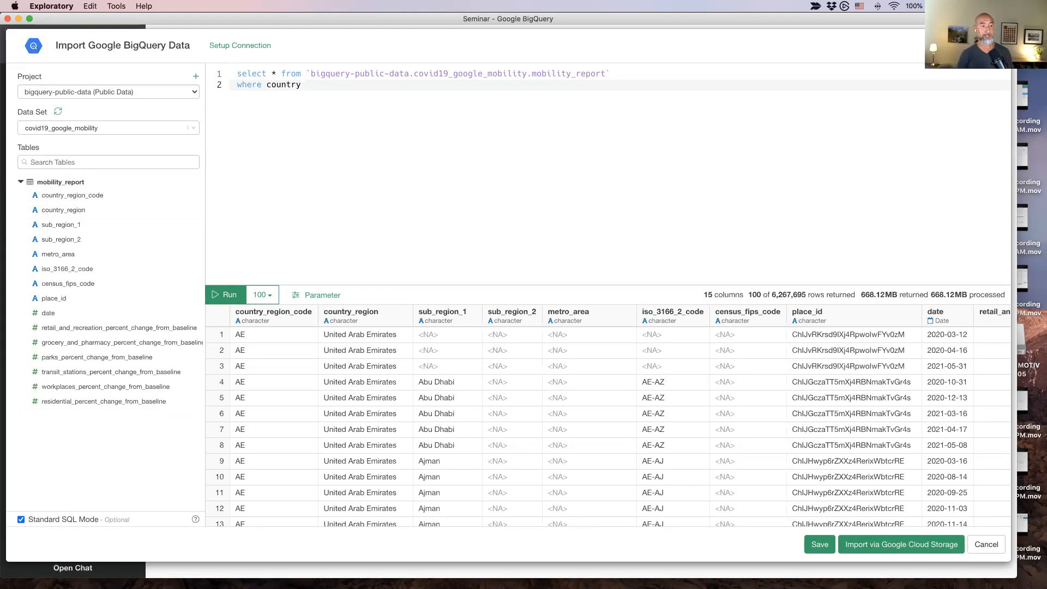
{"action": "type", "text": "_region_code"}
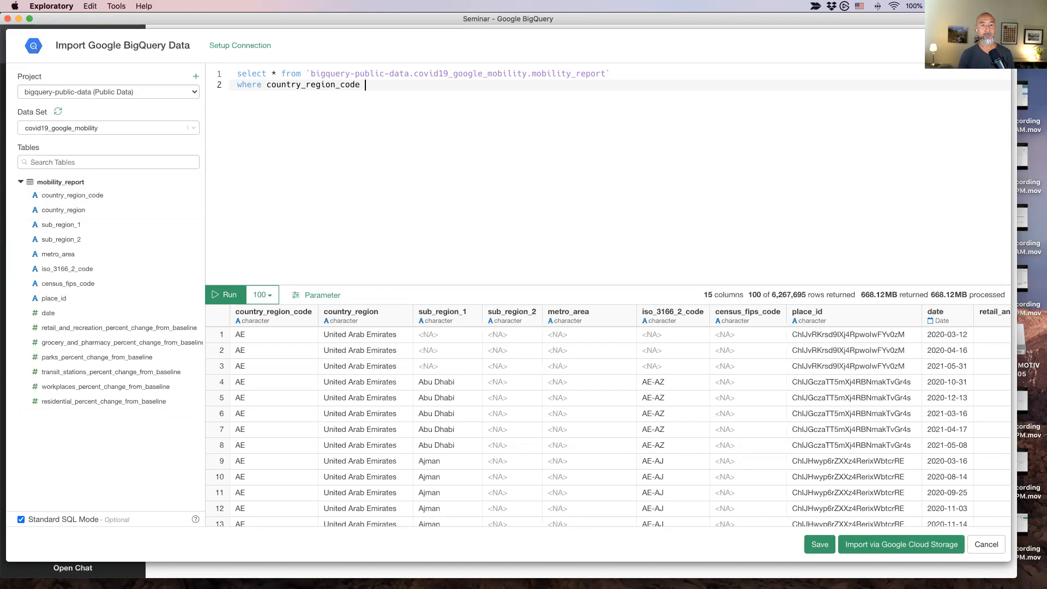
{"action": "type", "text": " = 'JP"}
{"action": "left_click", "coordinate": [220, 297]}
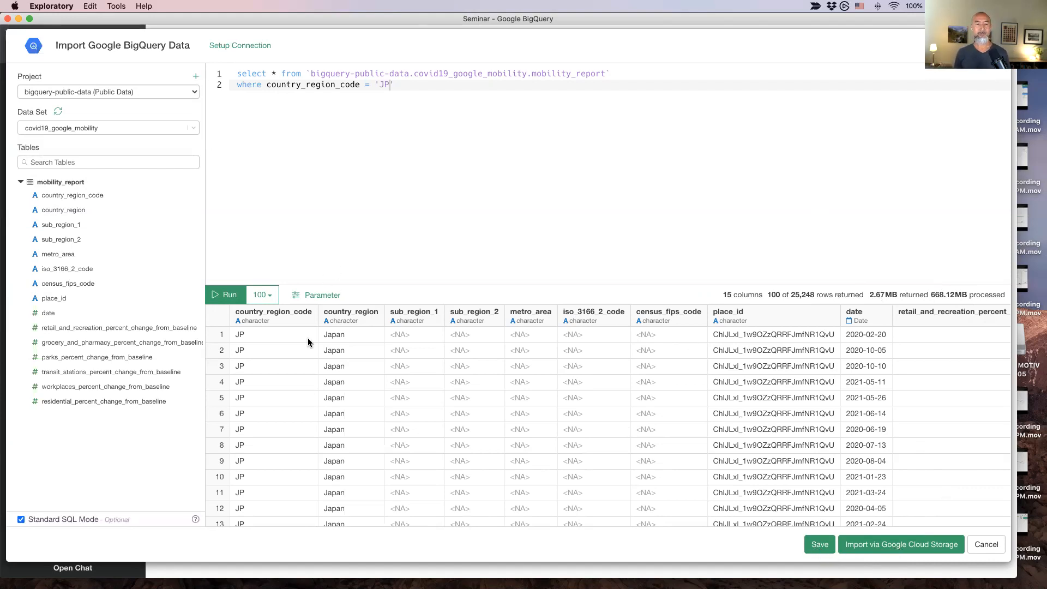
- Review the rows returned for Japan and the preview row limits available for the query
{"action": "scroll", "coordinate": [305, 396], "scroll_direction": "down", "scroll_amount": 10}
{"action": "scroll", "coordinate": [307, 397], "scroll_direction": "up", "scroll_amount": 5}
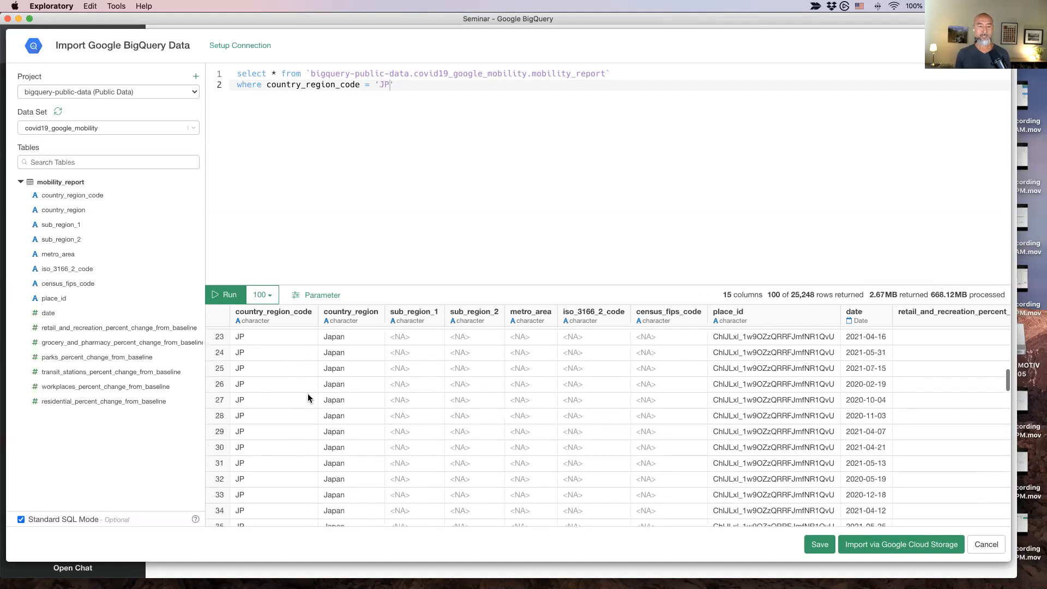
{"action": "left_click", "coordinate": [268, 296]}
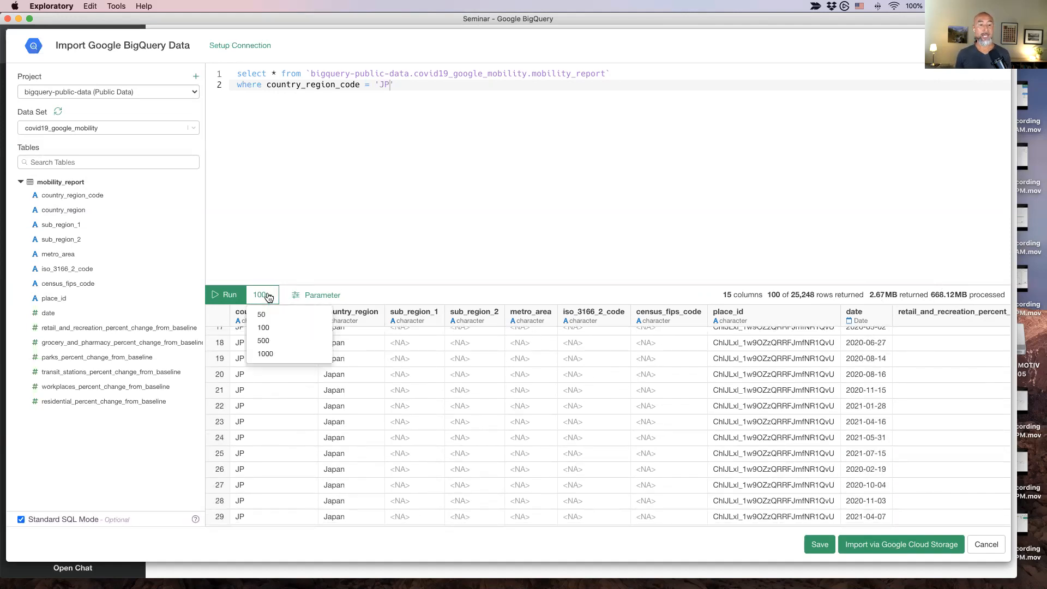
{"action": "left_click", "coordinate": [267, 296]}
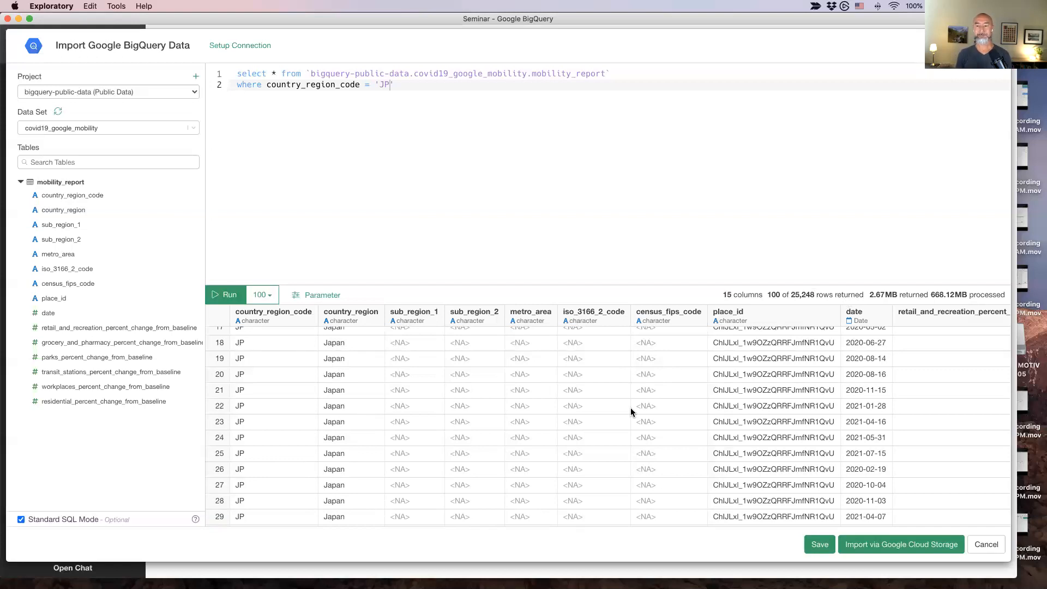
{"action": "scroll", "coordinate": [631, 411], "scroll_direction": "up", "scroll_amount": 5}
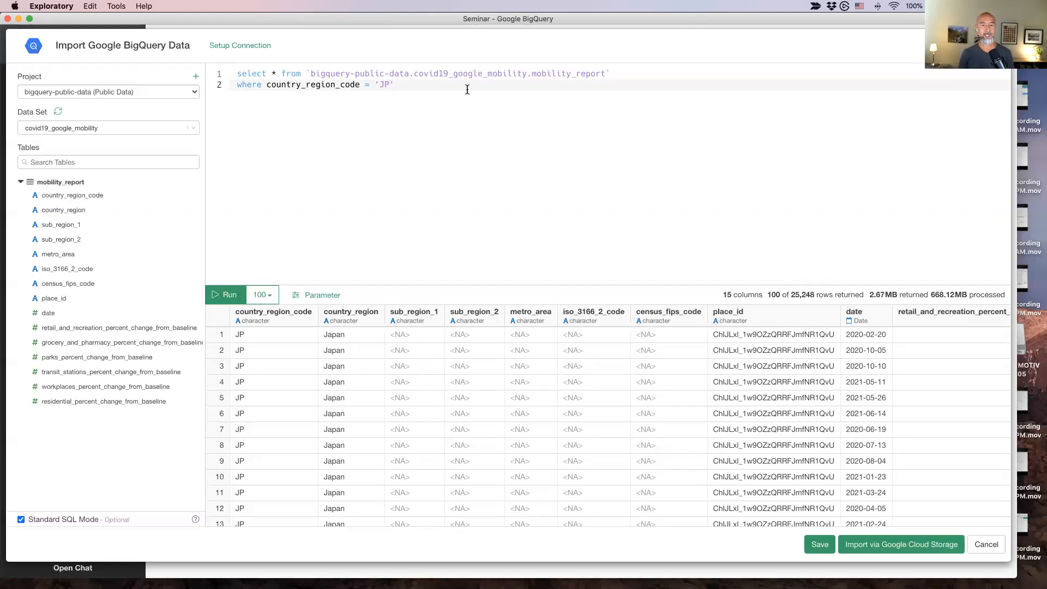
- Add the condition and sub_region_1 IS NOT NULL on a third line of the query, run it and check the returned rows
{"action": "key", "text": "Return"}
{"action": "type", "text": "and"}
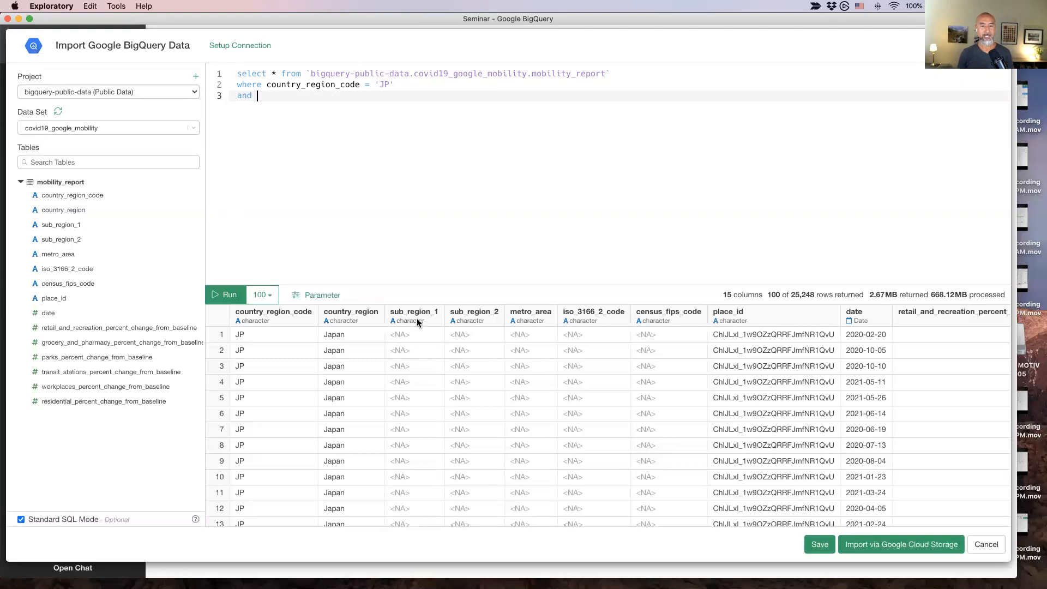
{"action": "type", "text": "sub"}
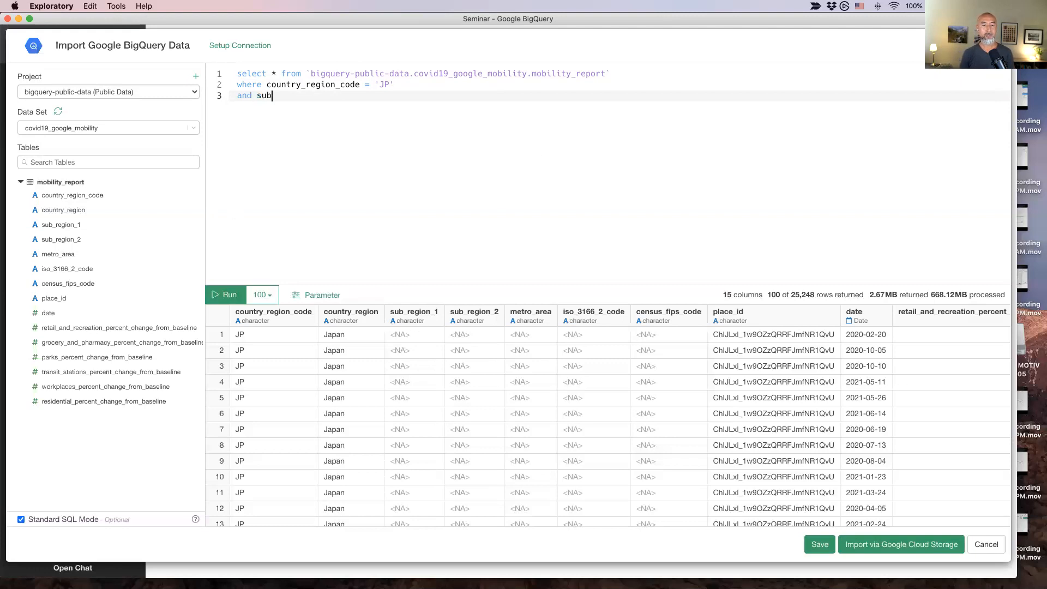
{"action": "type", "text": "_region_1 IS NOT NULL"}
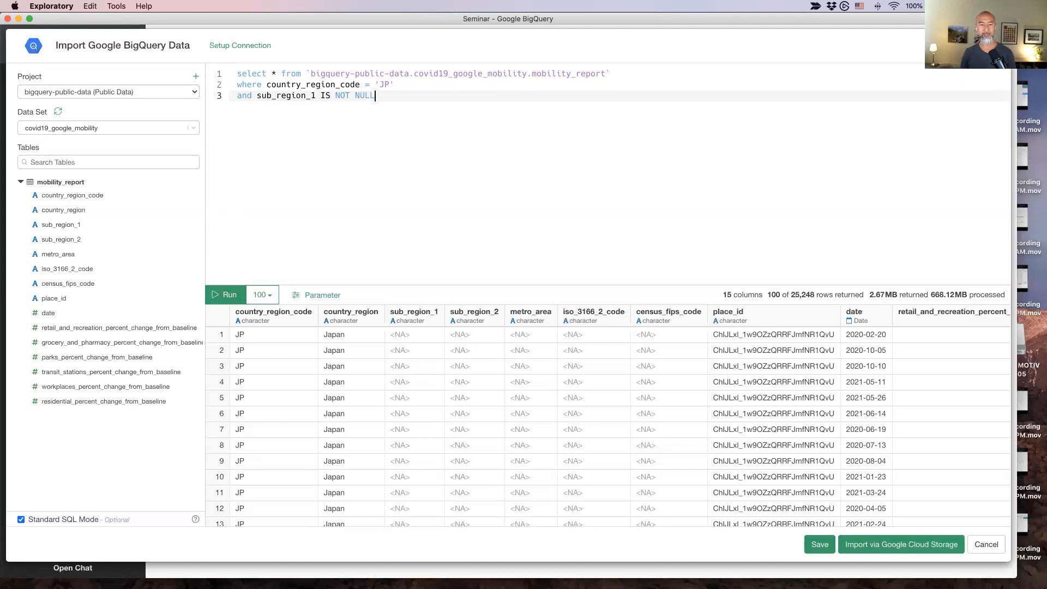
{"action": "left_click", "coordinate": [232, 297]}
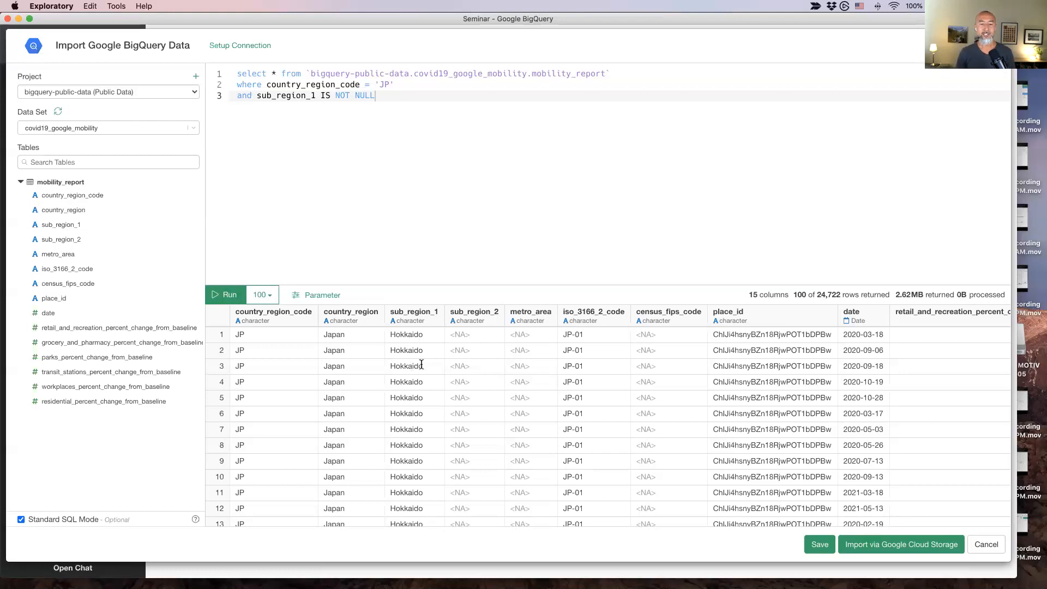
{"action": "scroll", "coordinate": [418, 372], "scroll_direction": "down", "scroll_amount": 10}
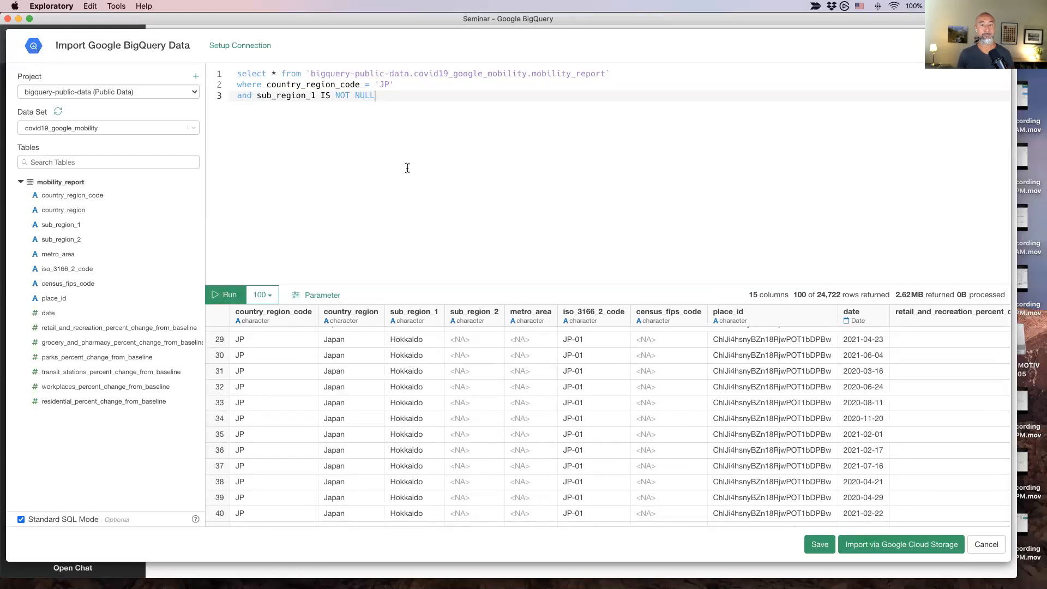
{"action": "scroll", "coordinate": [426, 346], "scroll_direction": "up", "scroll_amount": 10}
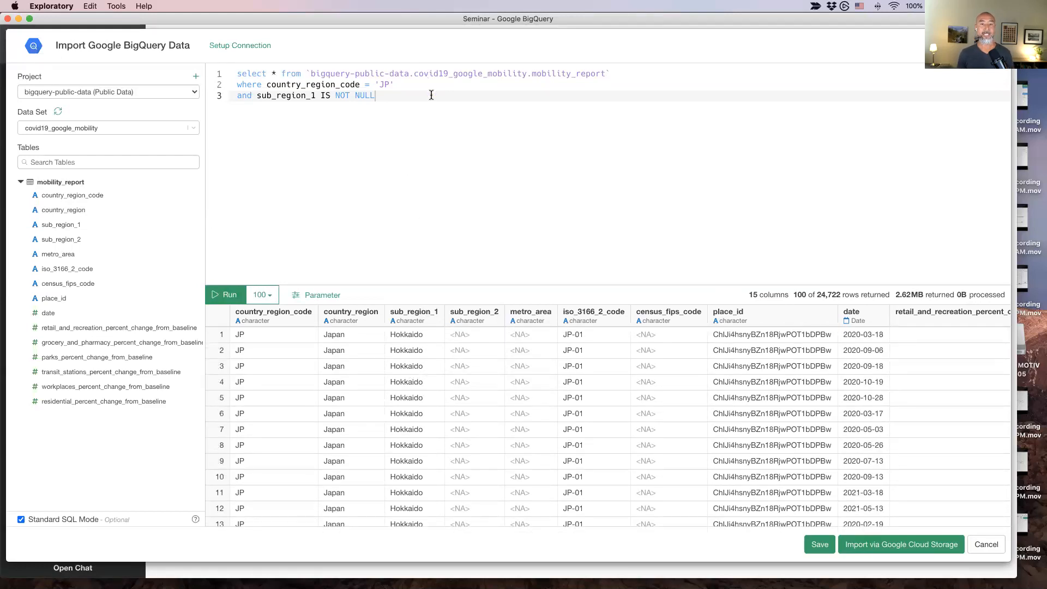
- Add the condition and sub_region_1 IN ('Tokyo', 'Kyoto') on a fourth line of the query and run it
{"action": "key", "text": "Return"}
{"action": "type", "text": "and sub_region_1"}
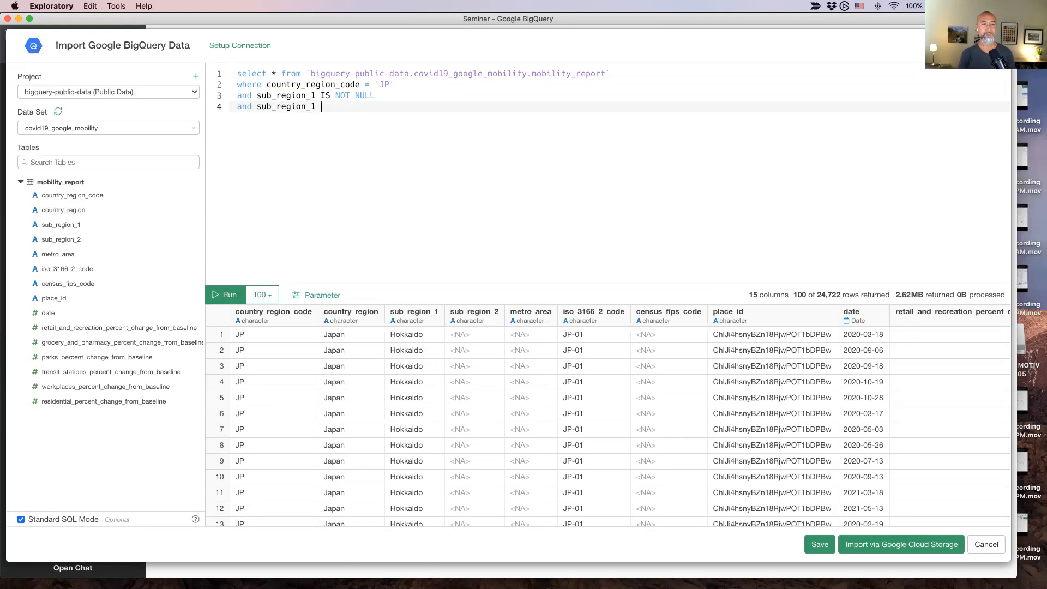
{"action": "type", "text": "IN ('Tokyo', 'Kyoto"}
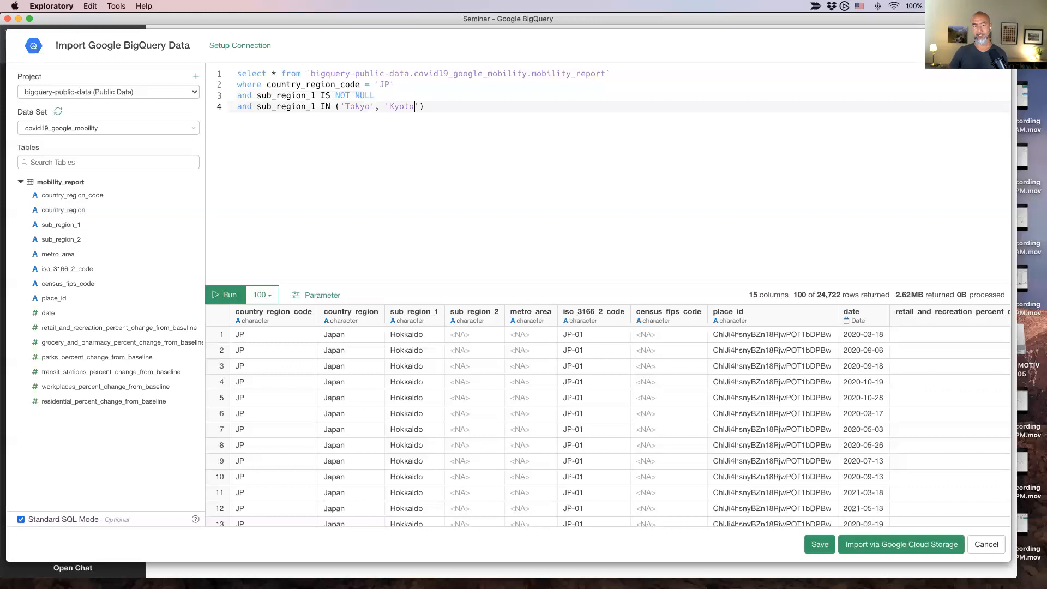
{"action": "left_click", "coordinate": [238, 299]}
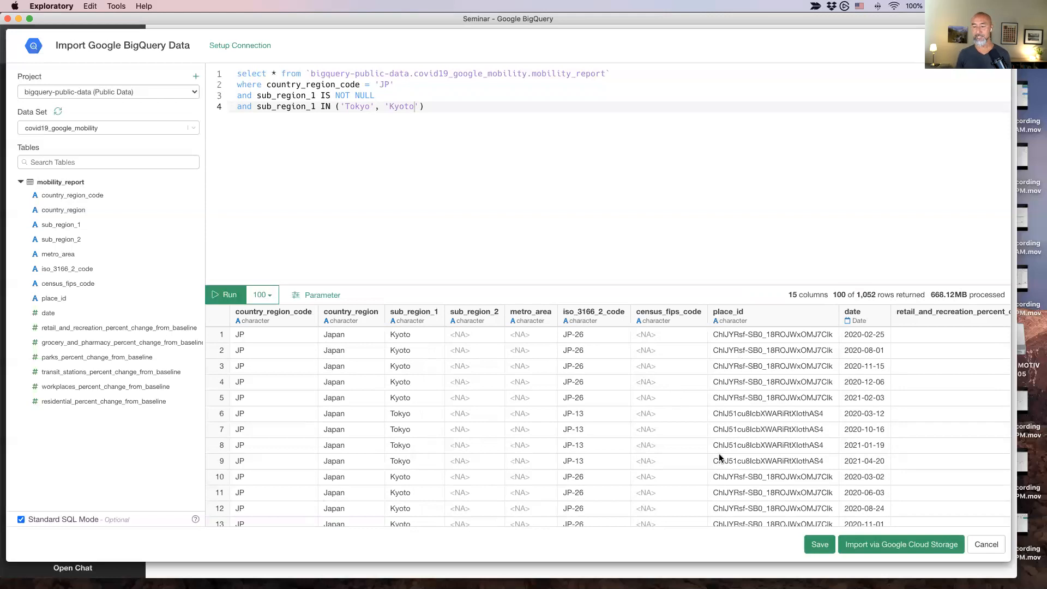
- Save the query result as a data frame named Mobility_Japan
{"action": "left_click", "coordinate": [820, 544]}
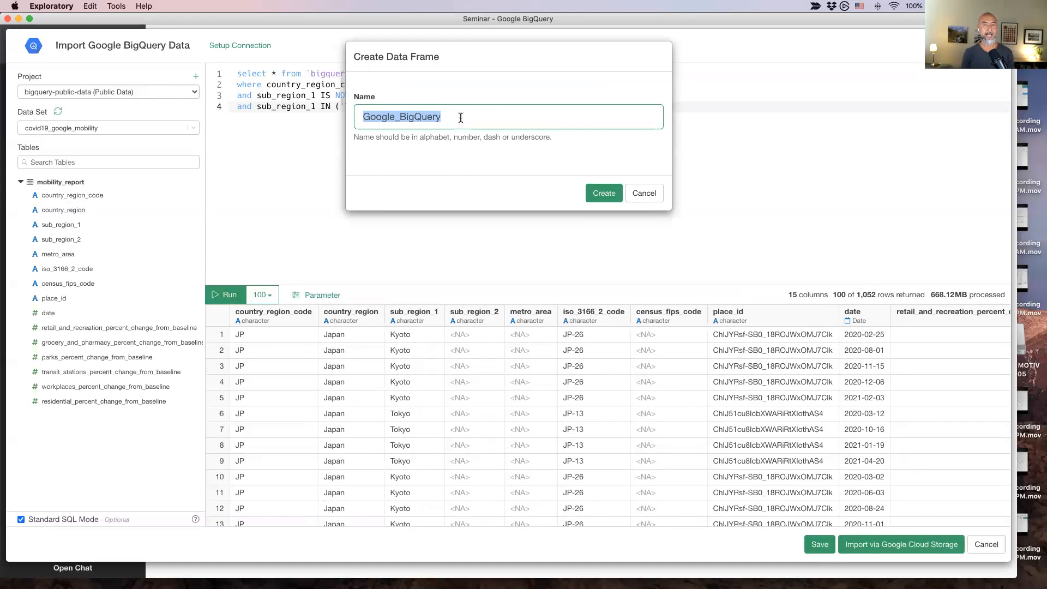
{"action": "type", "text": "Mobility"}
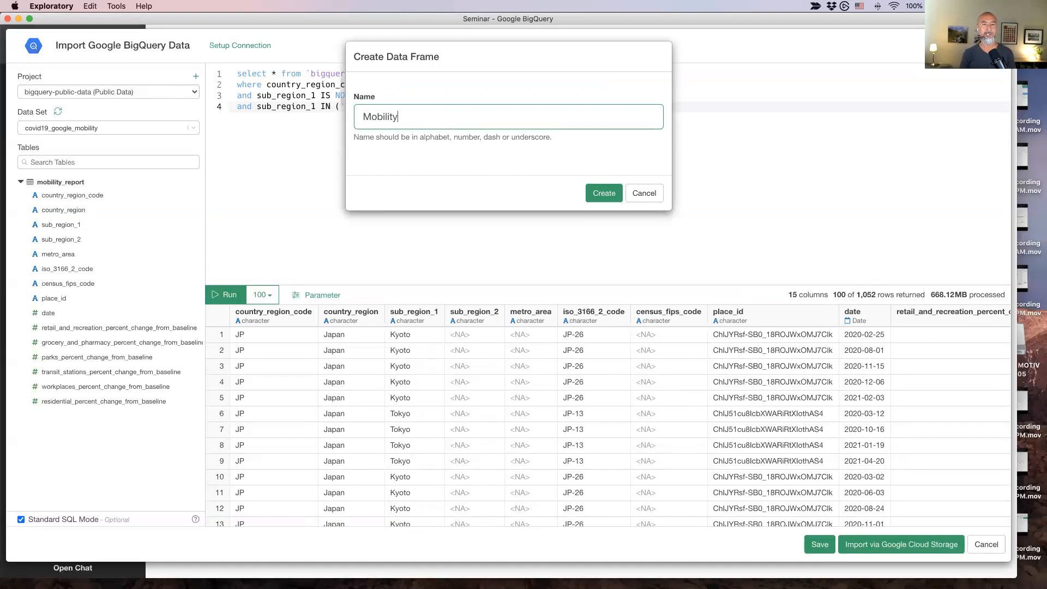
{"action": "type", "text": "_Japan"}
{"action": "key", "text": "BackSpace"}
{"action": "key", "text": "BackSpace"}
{"action": "key", "text": "BackSpace"}
{"action": "type", "text": "apan"}
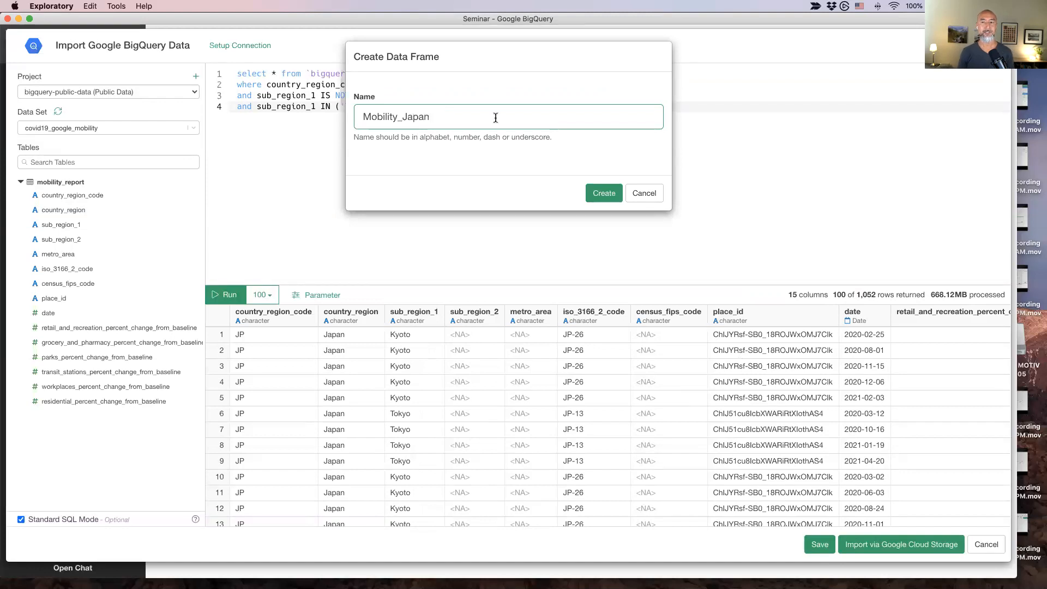
{"action": "left_click", "coordinate": [604, 196]}
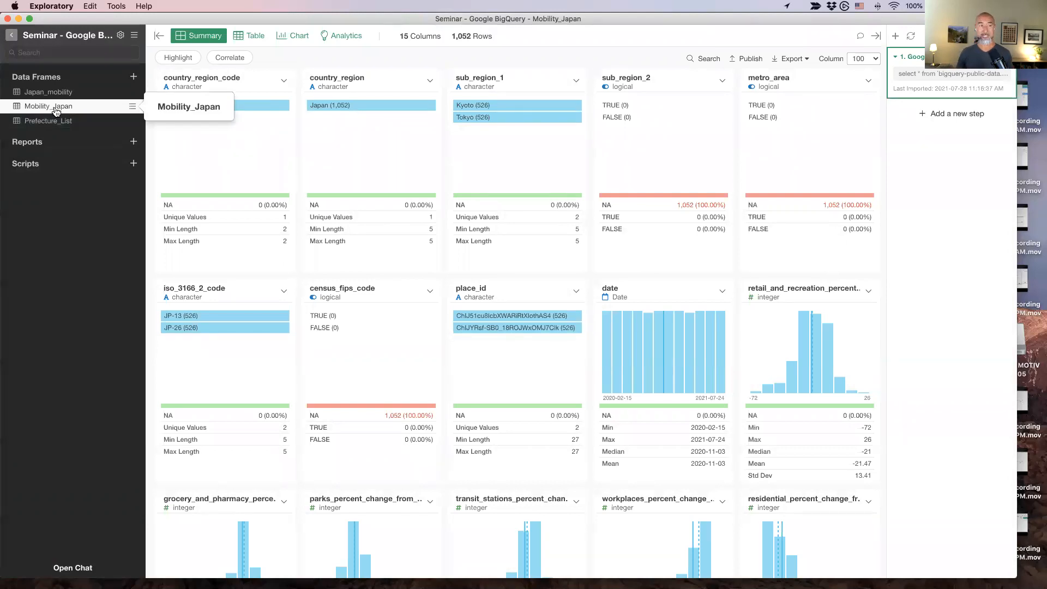
- Examine the Mobility_Japan column summaries, including sub_region_1, date and the percent-change-from-baseline columns for each place category
{"action": "mouse_move", "coordinate": [43, 92]}
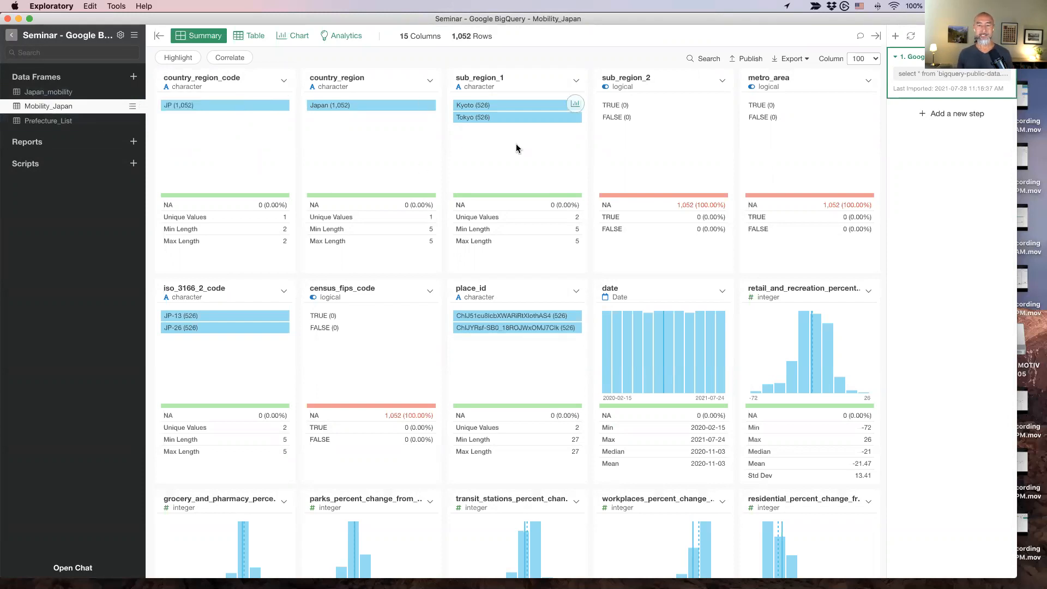
{"action": "left_click", "coordinate": [529, 82]}
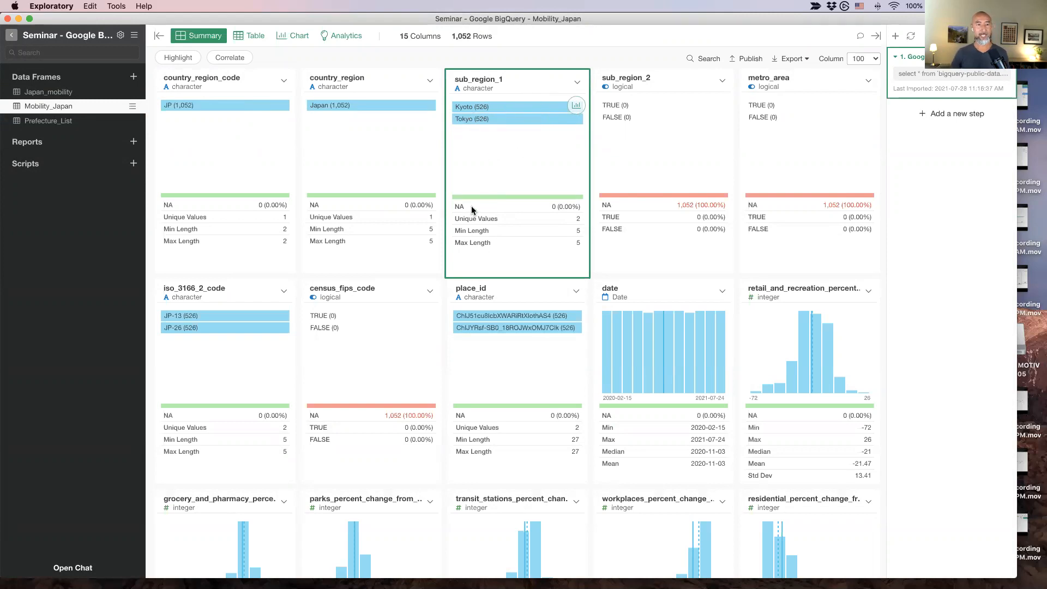
{"action": "scroll", "coordinate": [471, 205], "scroll_direction": "down", "scroll_amount": 5}
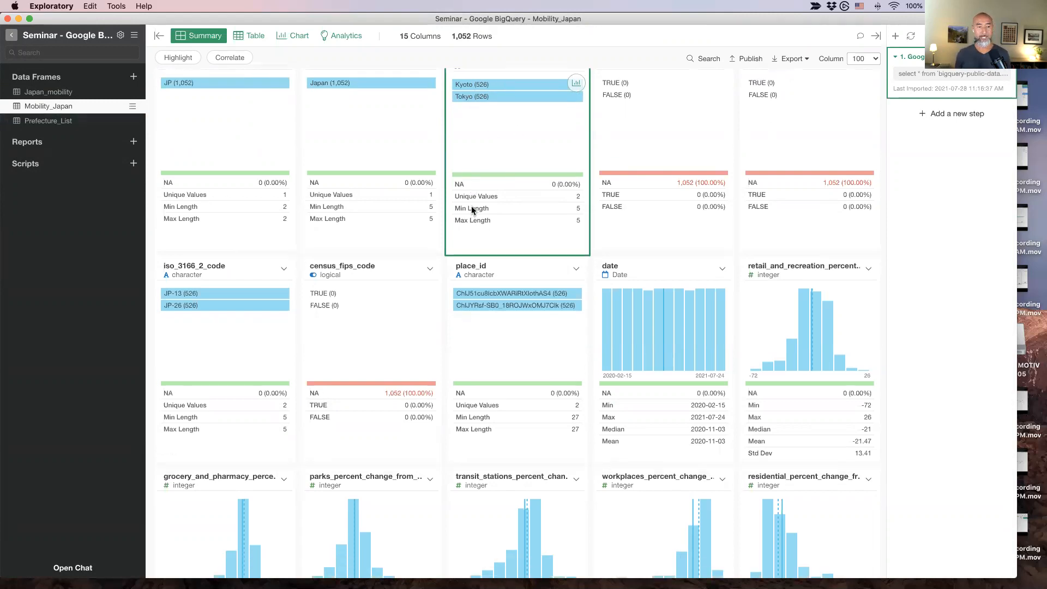
{"action": "left_click", "coordinate": [659, 175]}
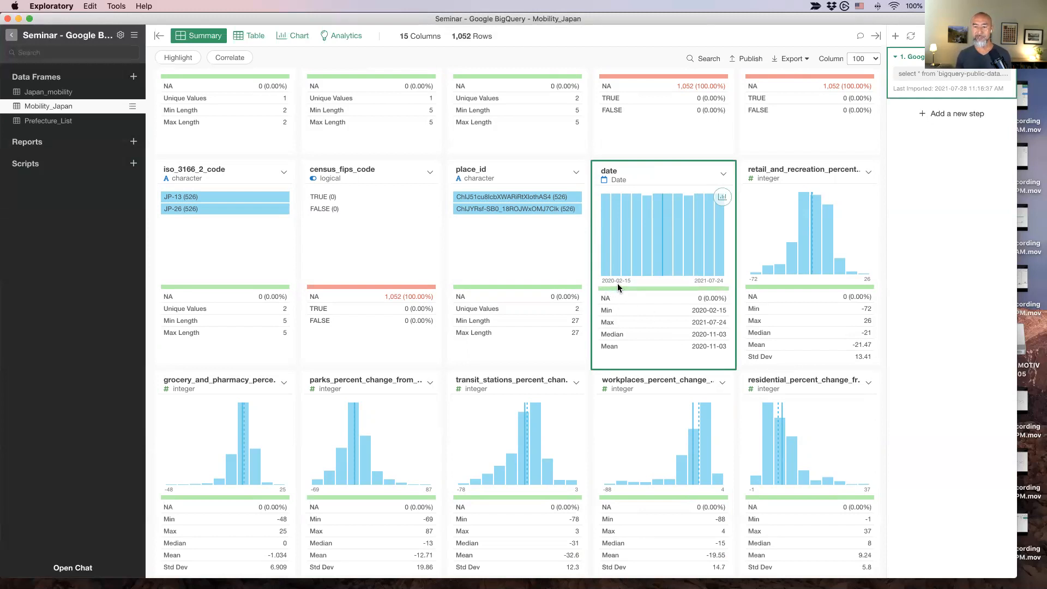
{"action": "mouse_move", "coordinate": [726, 250]}
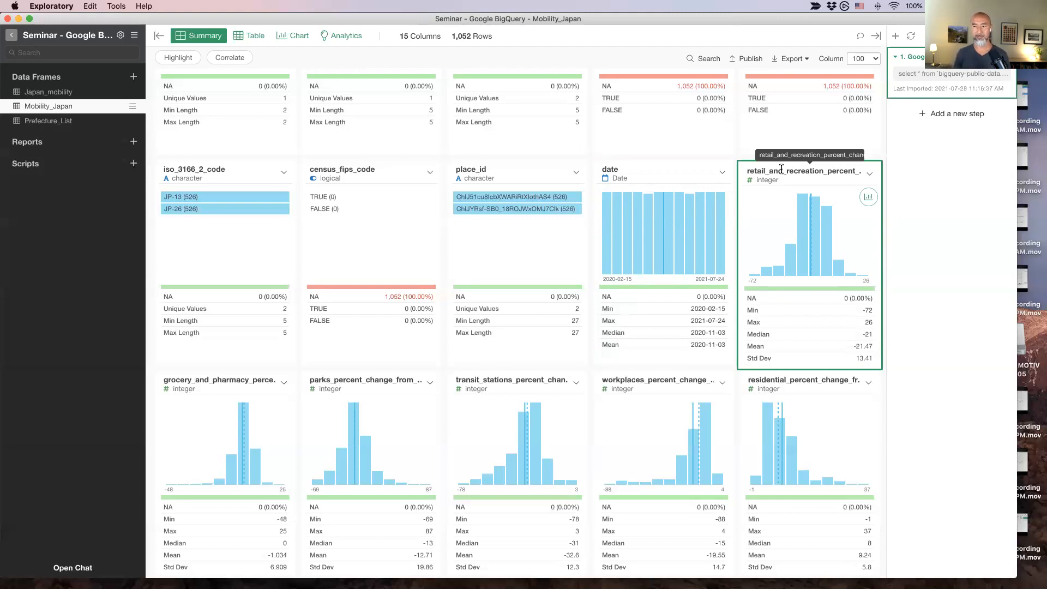
{"action": "left_click", "coordinate": [205, 401]}
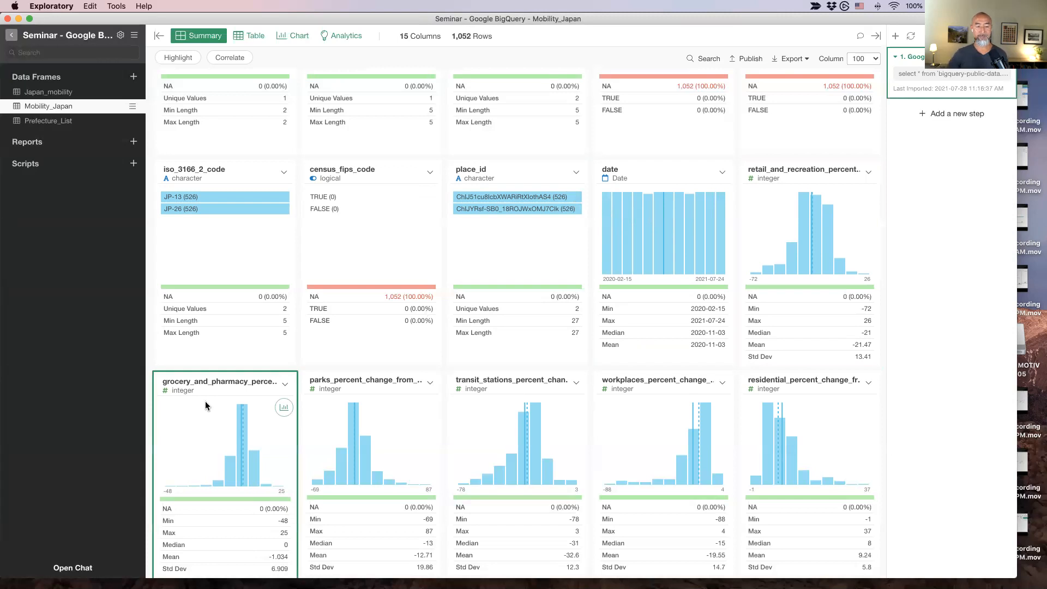
{"action": "left_click", "coordinate": [775, 198]}
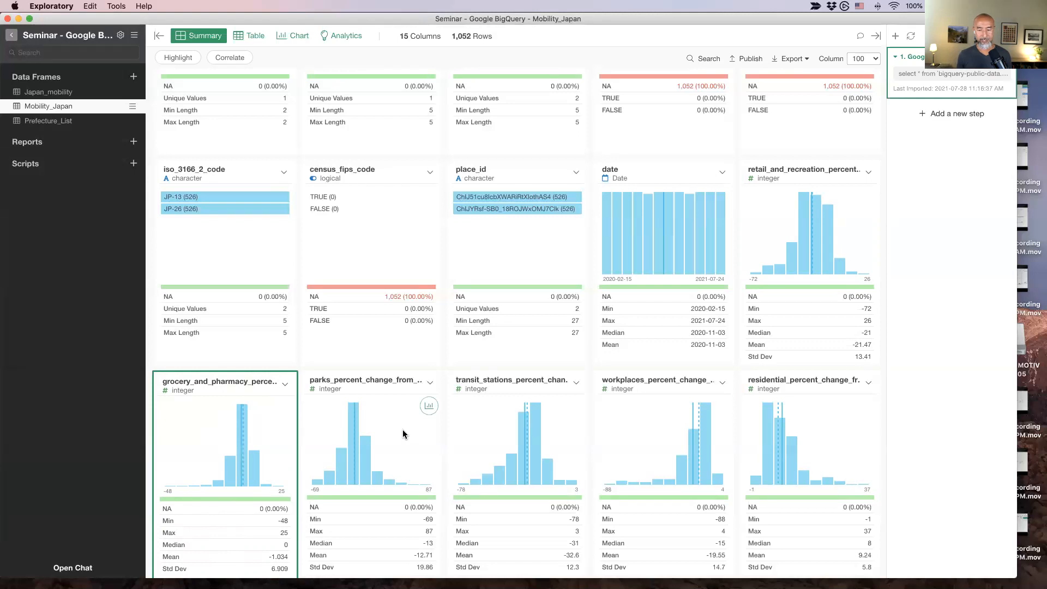
{"action": "left_click", "coordinate": [493, 427]}
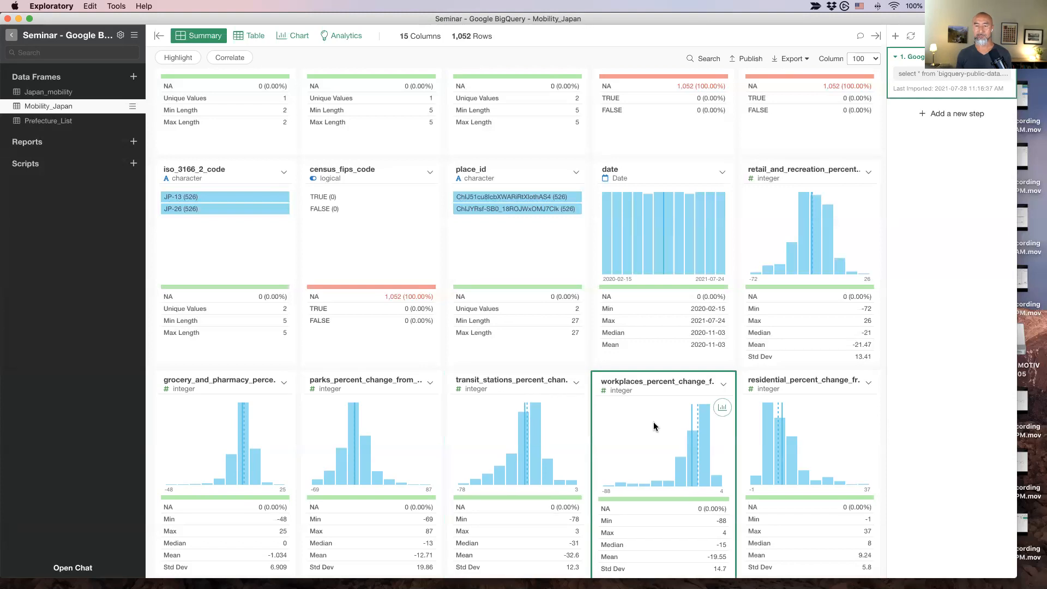
{"action": "scroll", "coordinate": [641, 267], "scroll_direction": "up", "scroll_amount": 3}
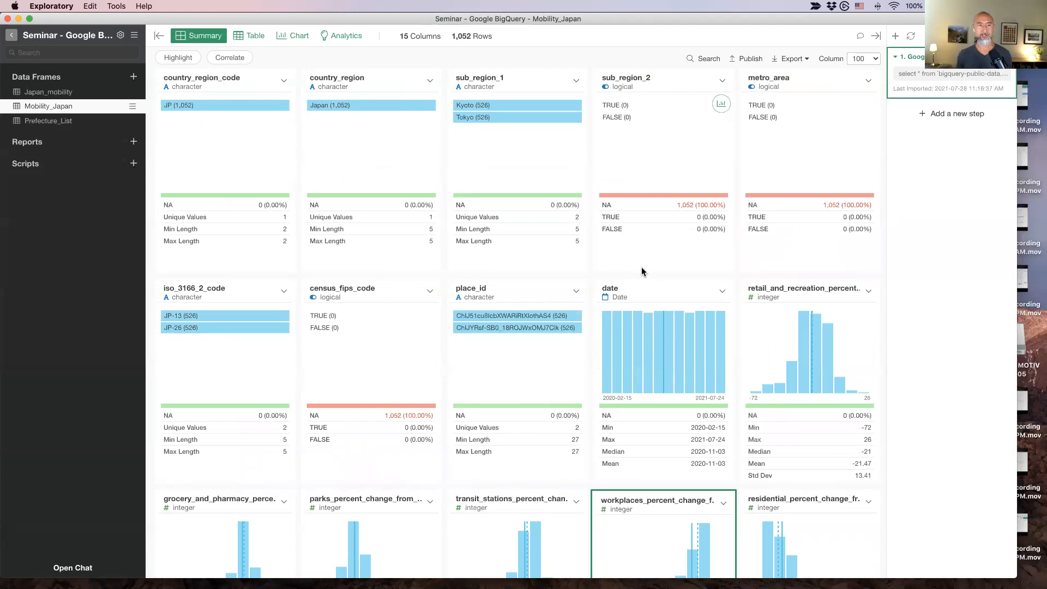
{"action": "scroll", "coordinate": [464, 260], "scroll_direction": "down", "scroll_amount": 4}
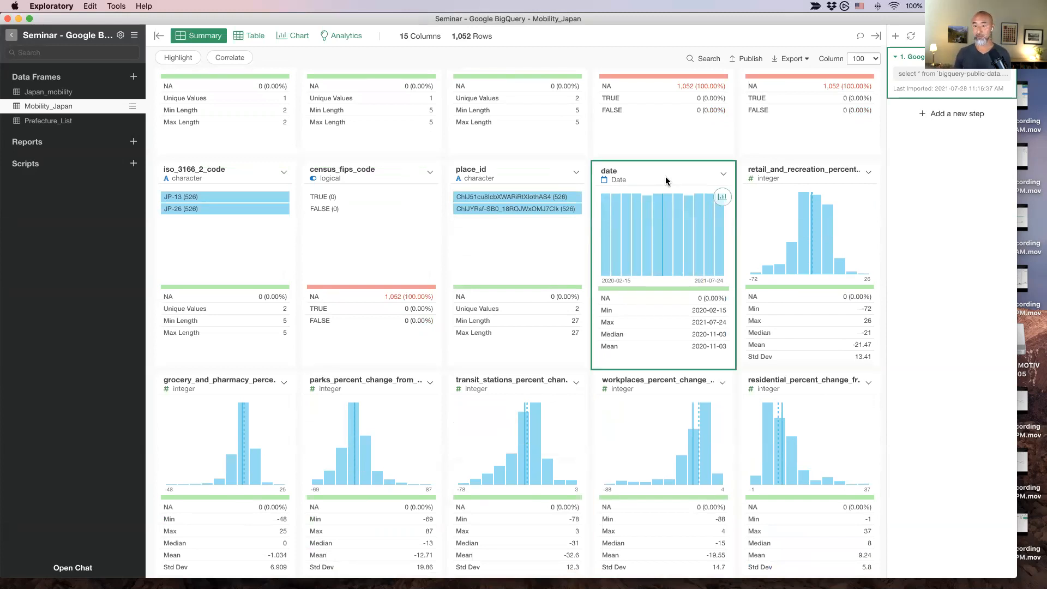
- Create a bar chart from the date column, collapse the data frame list, and set the X axis date unit to Day
{"action": "left_click", "coordinate": [721, 198]}
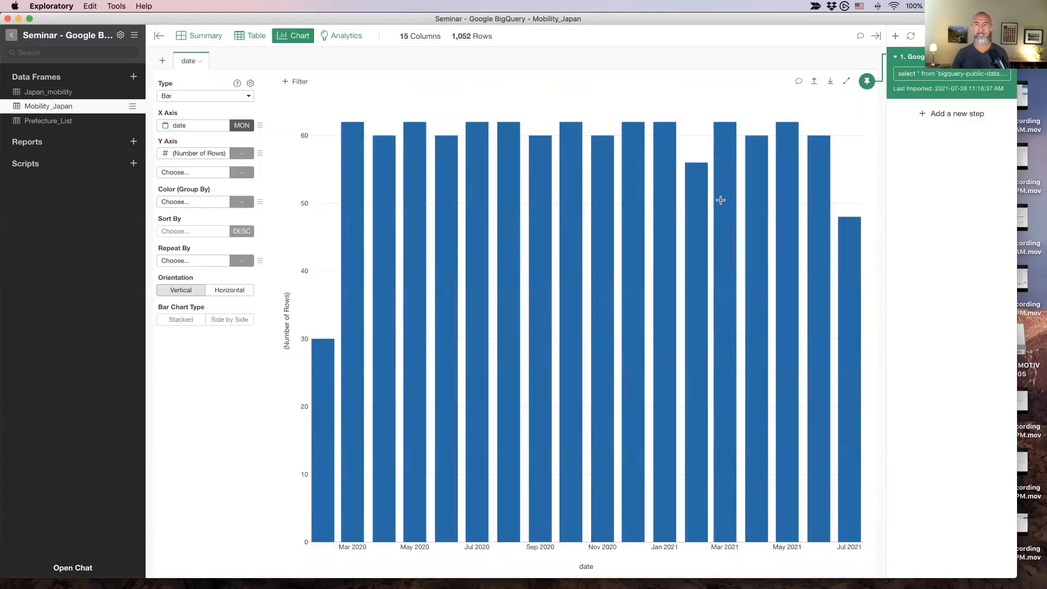
{"action": "left_click", "coordinate": [158, 38]}
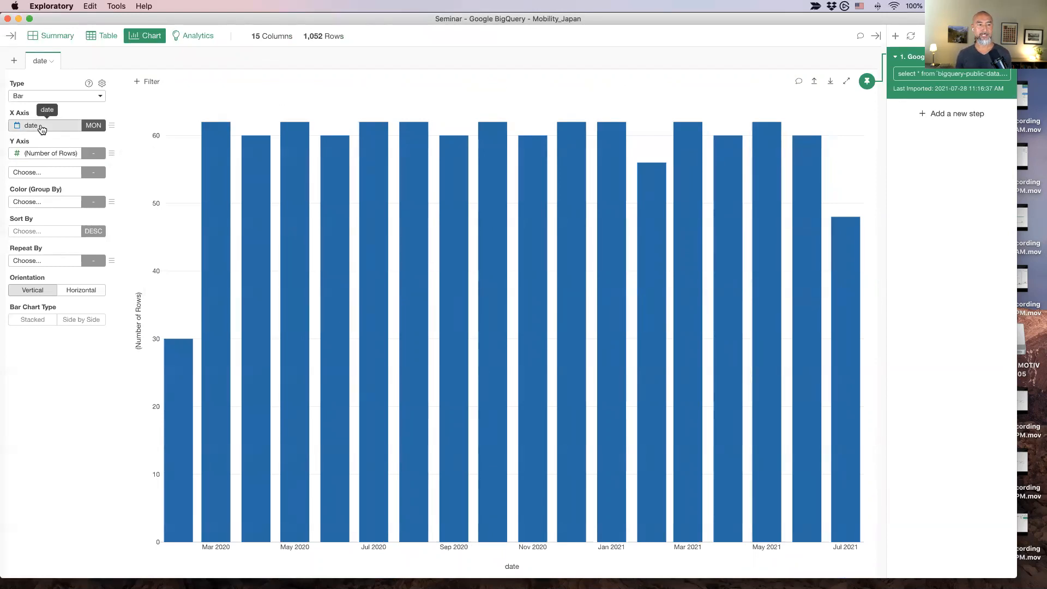
{"action": "left_click", "coordinate": [92, 127]}
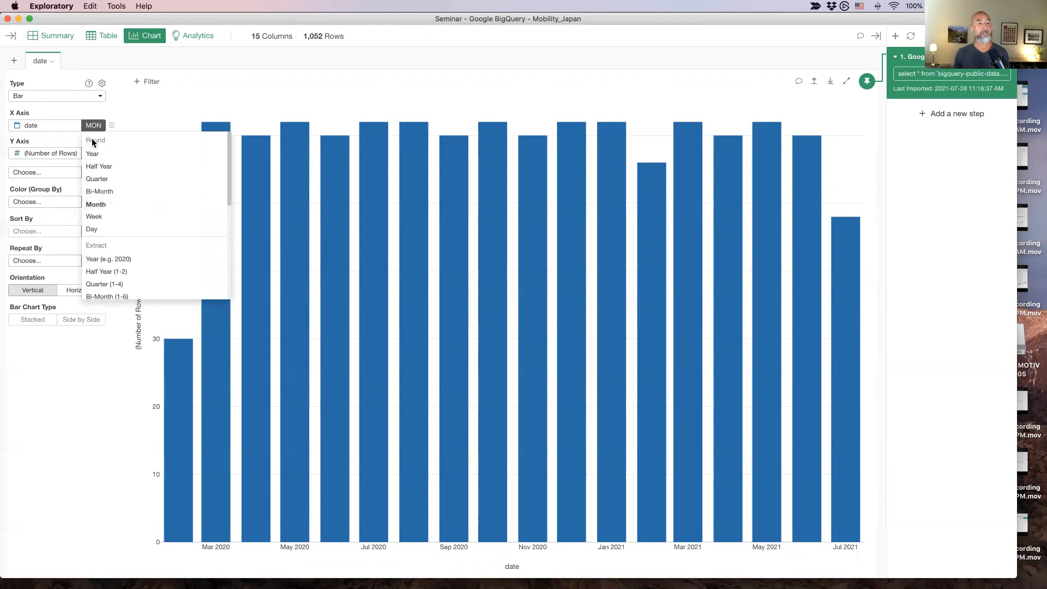
{"action": "left_click", "coordinate": [91, 229]}
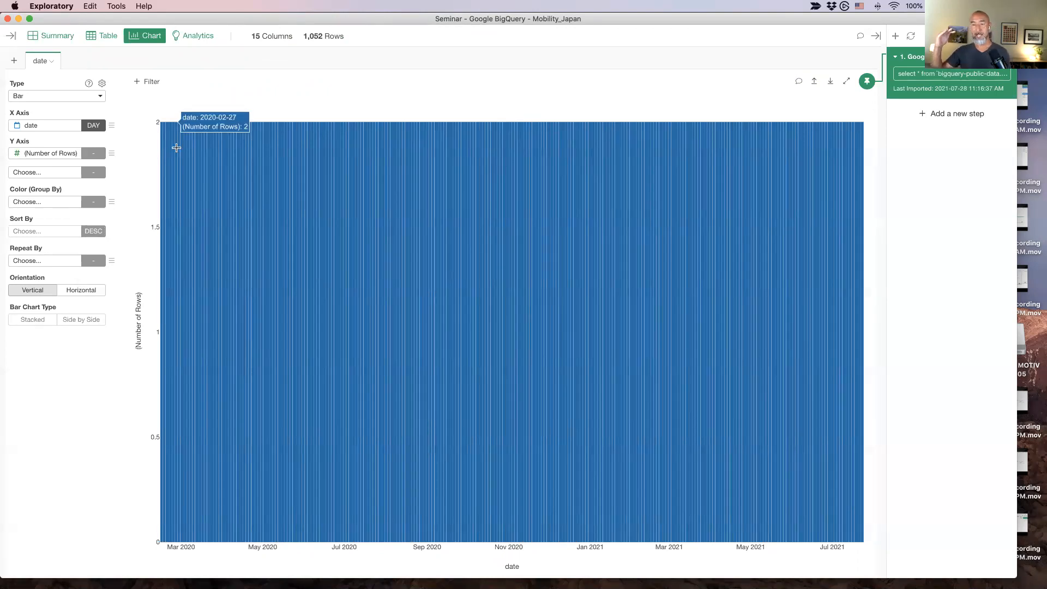
- Plot the mean of retail_and_recreation_percent_change_from_baseline on the Y axis of the daily chart
{"action": "left_click", "coordinate": [55, 153]}
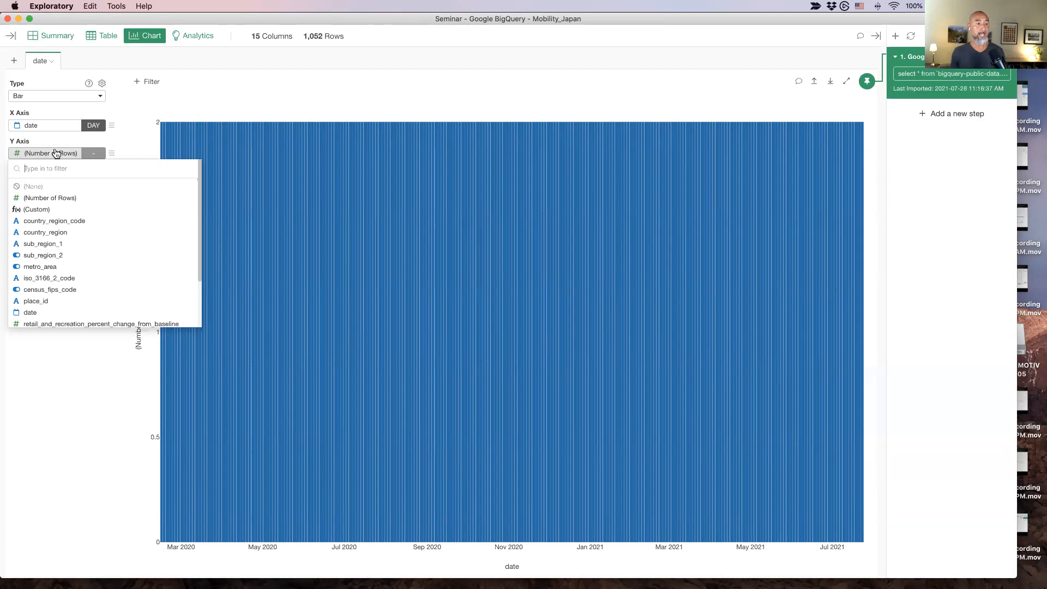
{"action": "scroll", "coordinate": [56, 235], "scroll_direction": "down", "scroll_amount": 3}
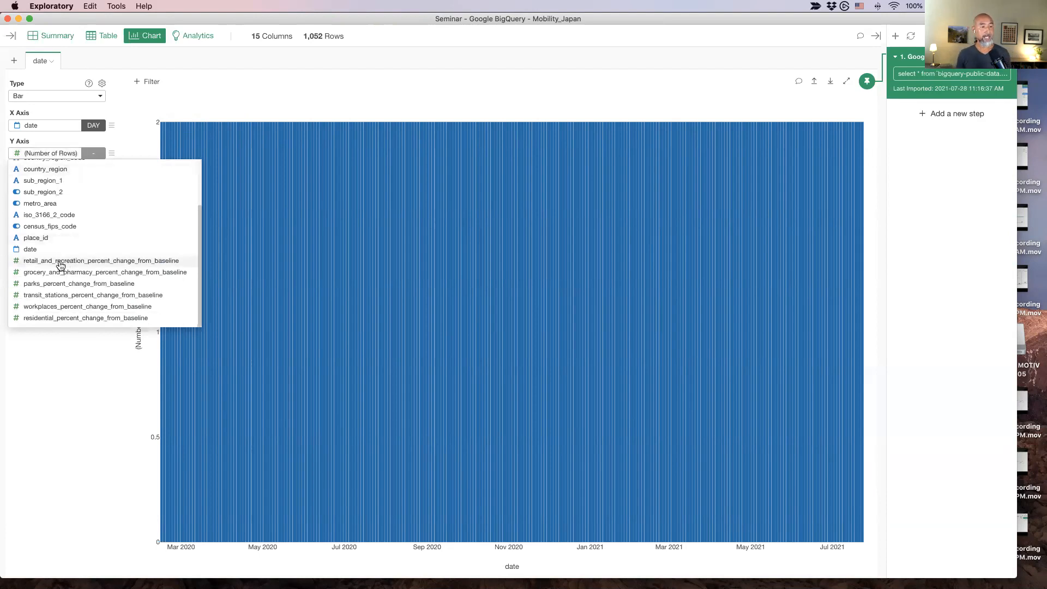
{"action": "left_click", "coordinate": [99, 260]}
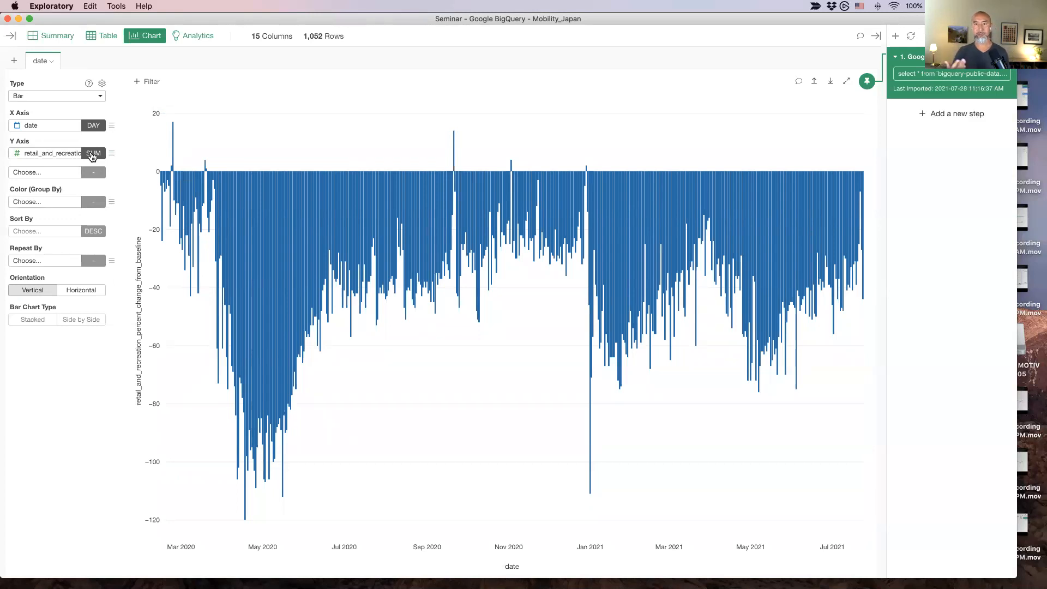
{"action": "left_click", "coordinate": [91, 155]}
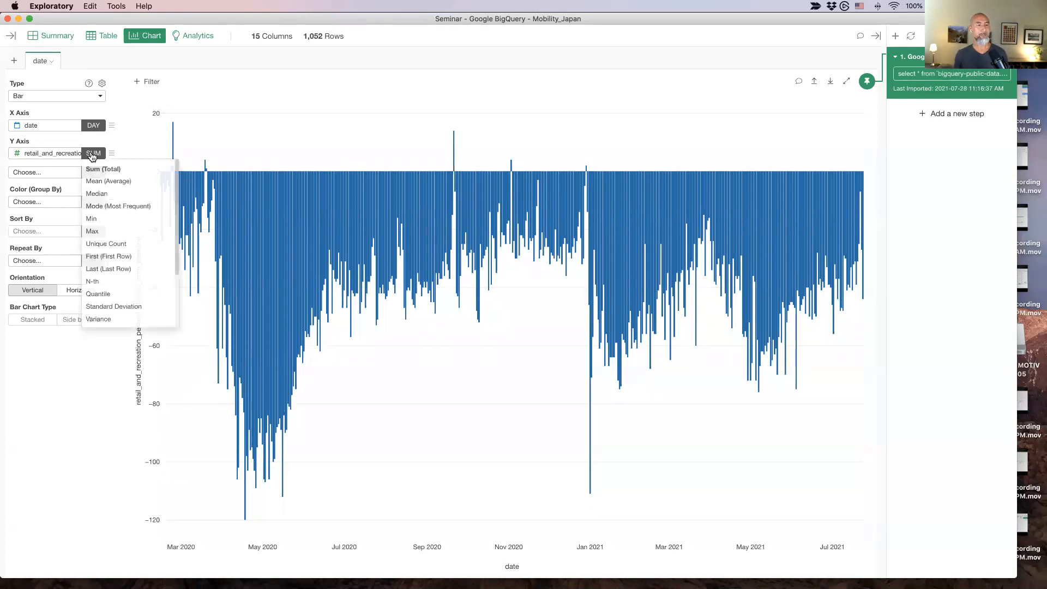
{"action": "left_click", "coordinate": [124, 182]}
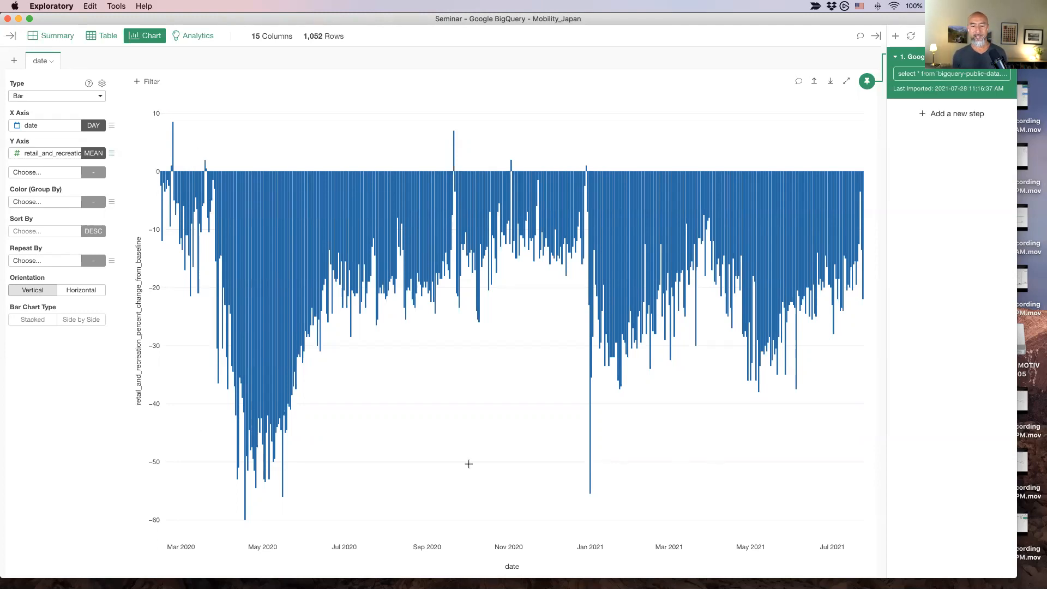
- Change the chart type to Line and color the lines by sub_region_1
{"action": "left_click", "coordinate": [67, 93]}
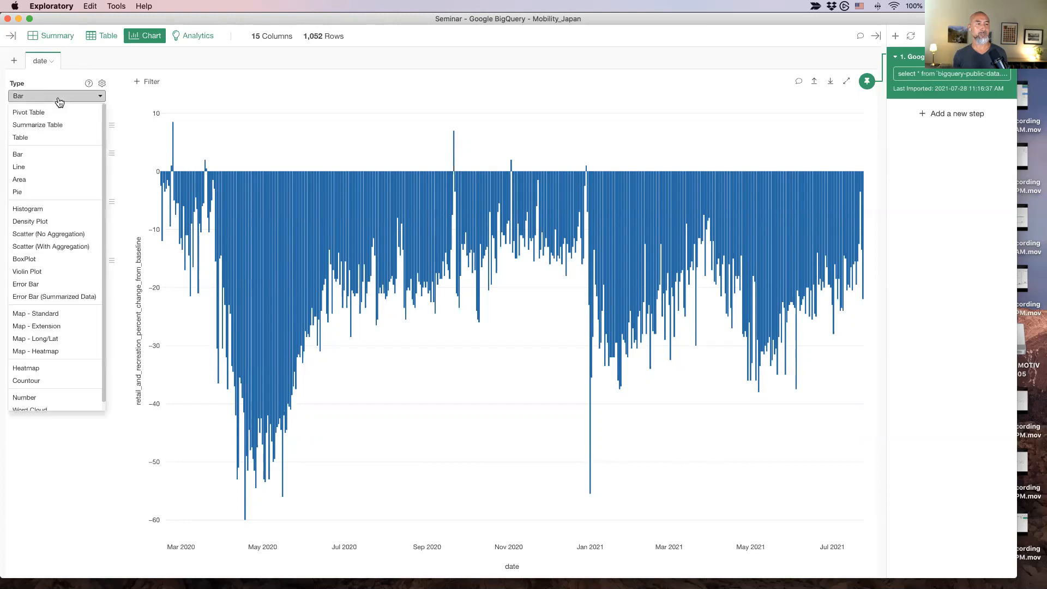
{"action": "left_click", "coordinate": [58, 163]}
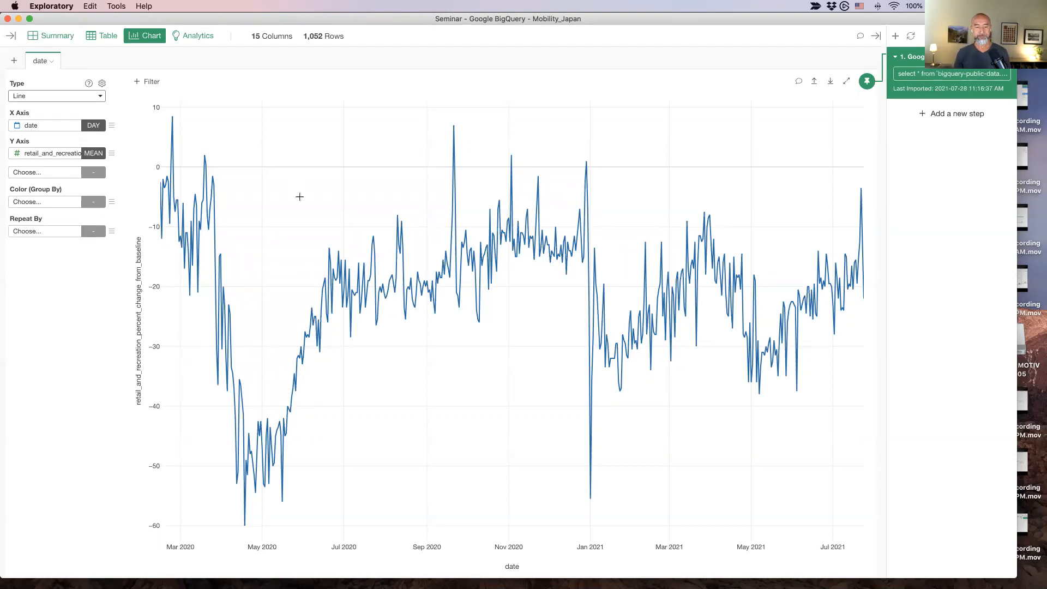
{"action": "left_click", "coordinate": [42, 201]}
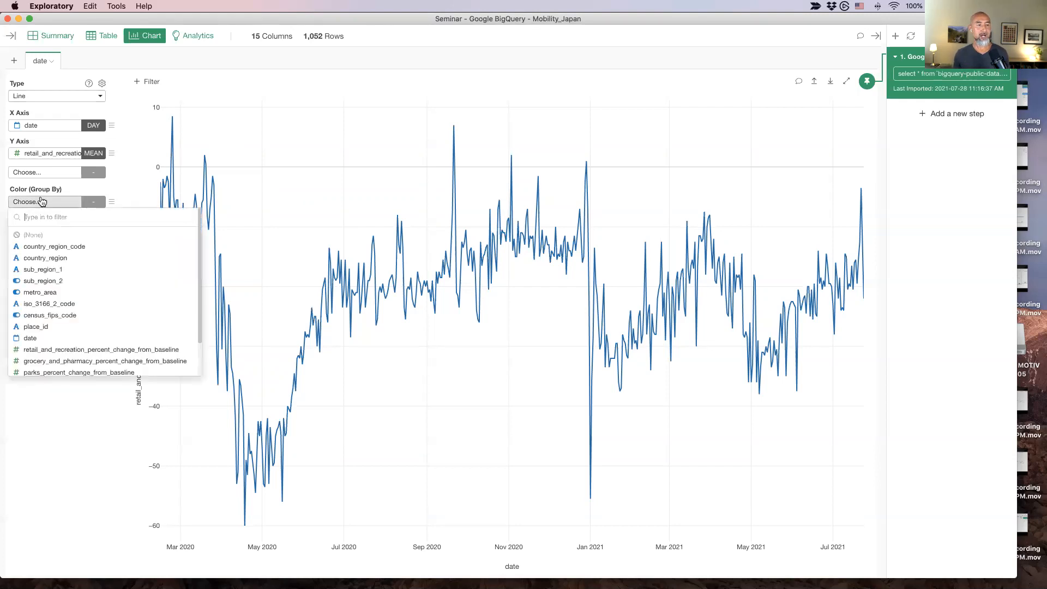
{"action": "left_click", "coordinate": [76, 270]}
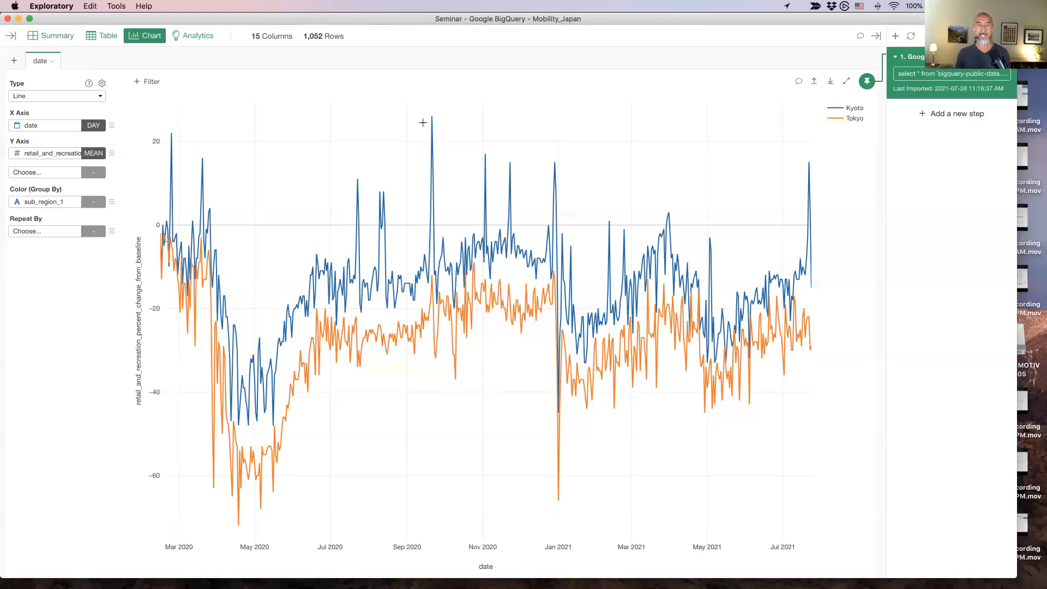
- Apply a Moving Average quick window calculation to the Y axis and check its window calculation settings
{"action": "mouse_move", "coordinate": [425, 117]}
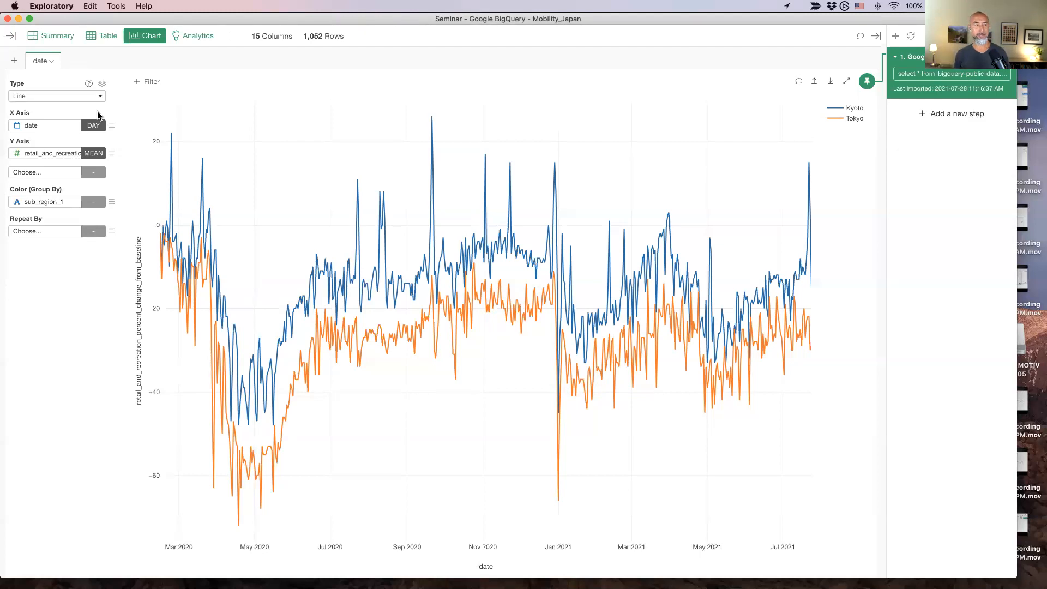
{"action": "left_click", "coordinate": [113, 154]}
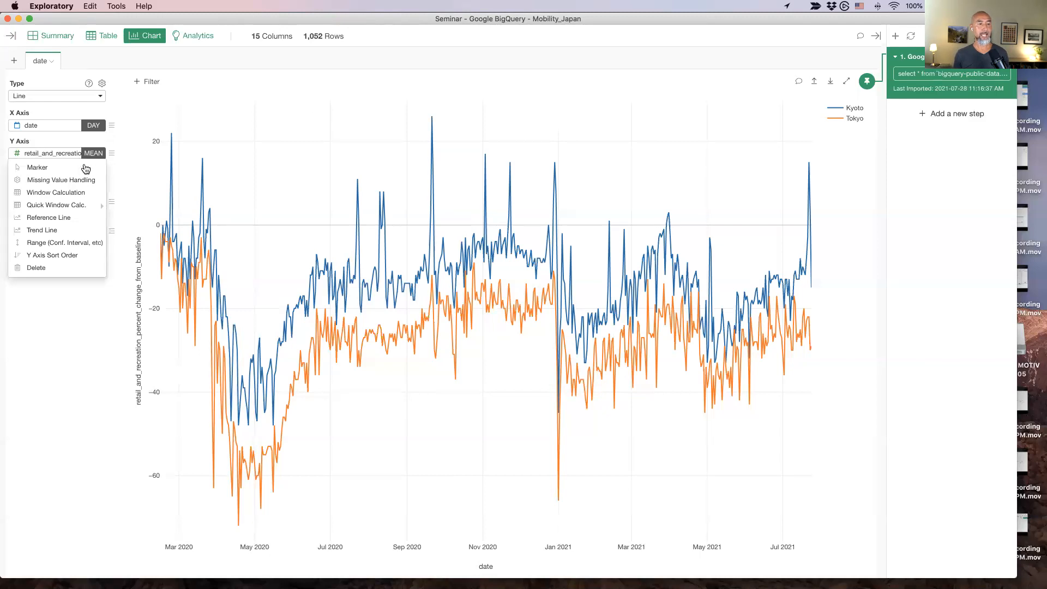
{"action": "mouse_move", "coordinate": [53, 206]}
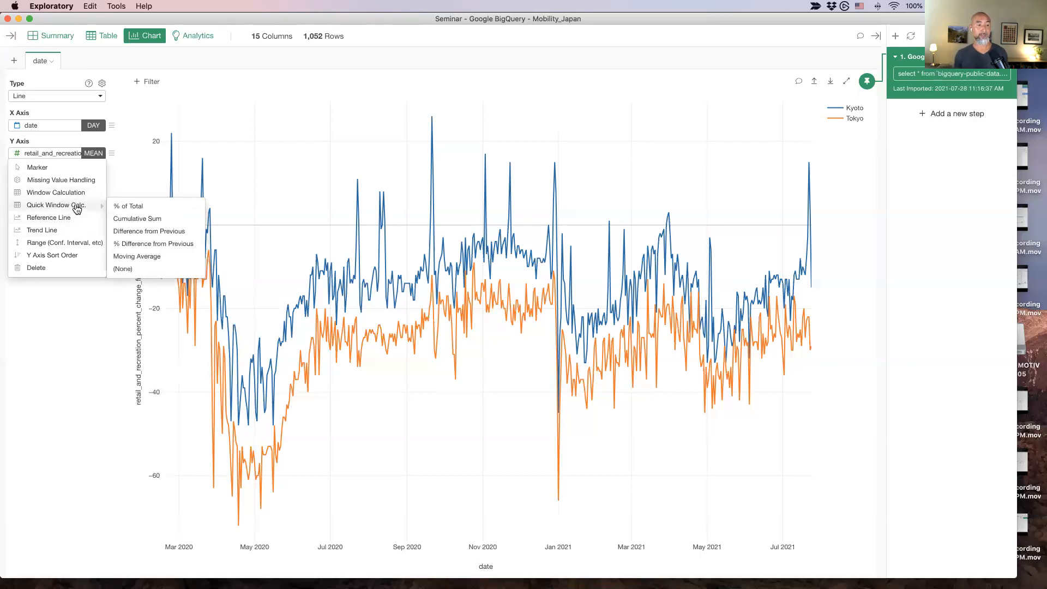
{"action": "left_click", "coordinate": [156, 260]}
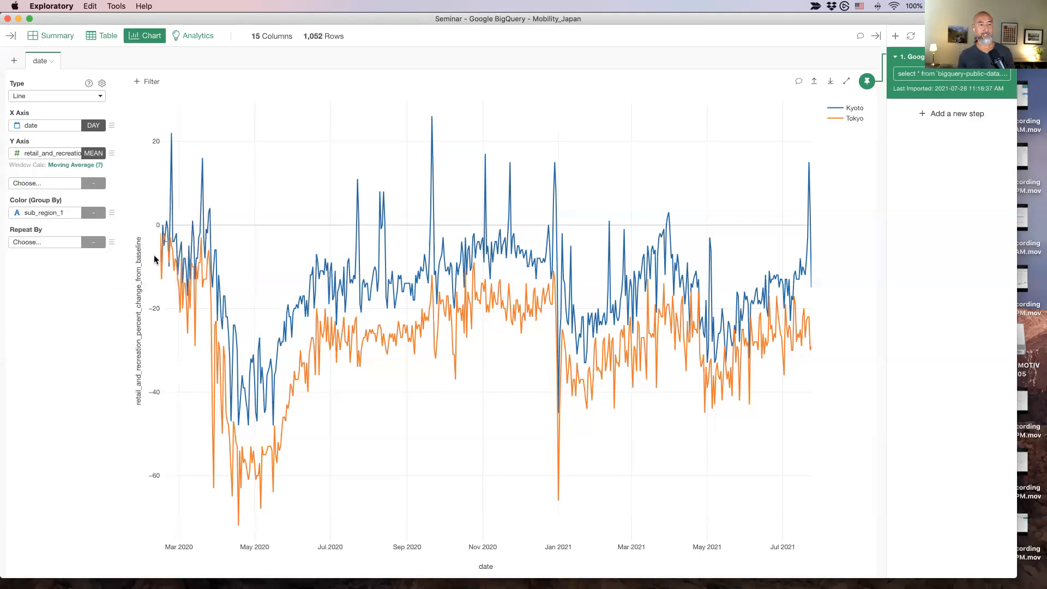
{"action": "left_click", "coordinate": [79, 166]}
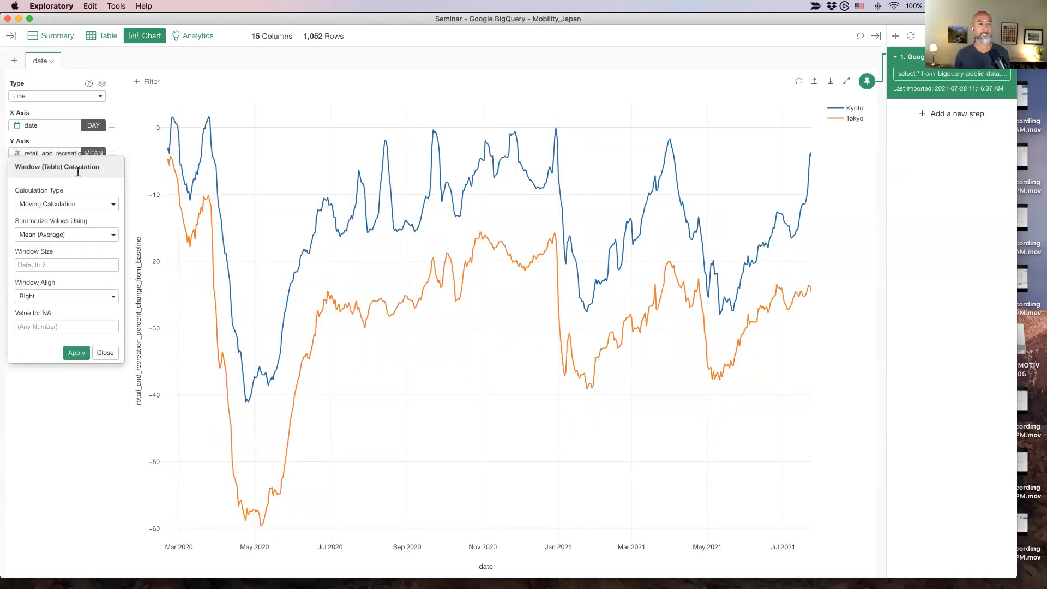
{"action": "left_click", "coordinate": [106, 354]}
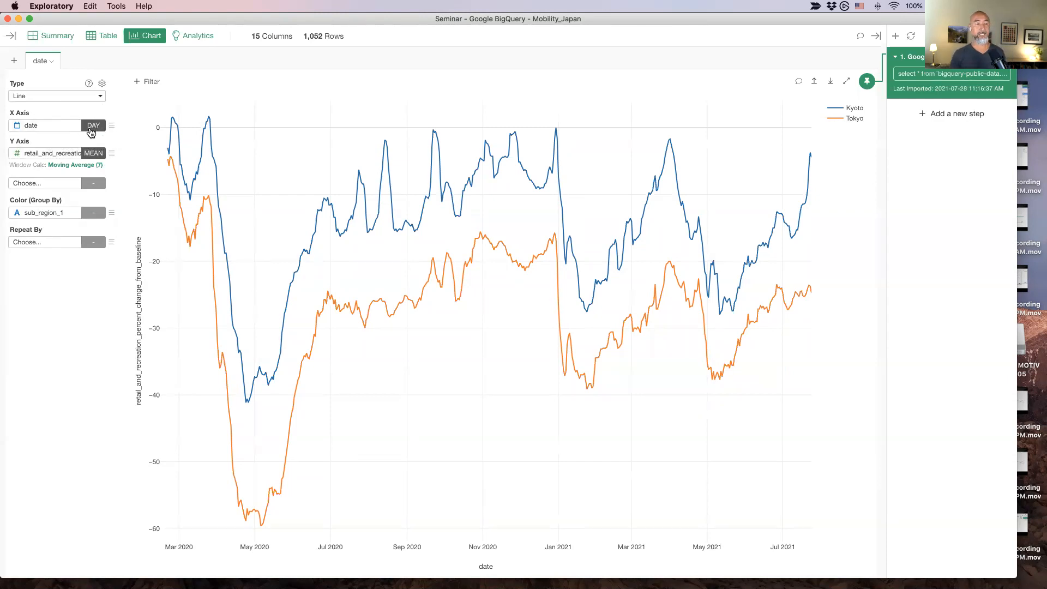
- Add a new Bar chart with sub_region_1 on the X axis
{"action": "mouse_move", "coordinate": [170, 127]}
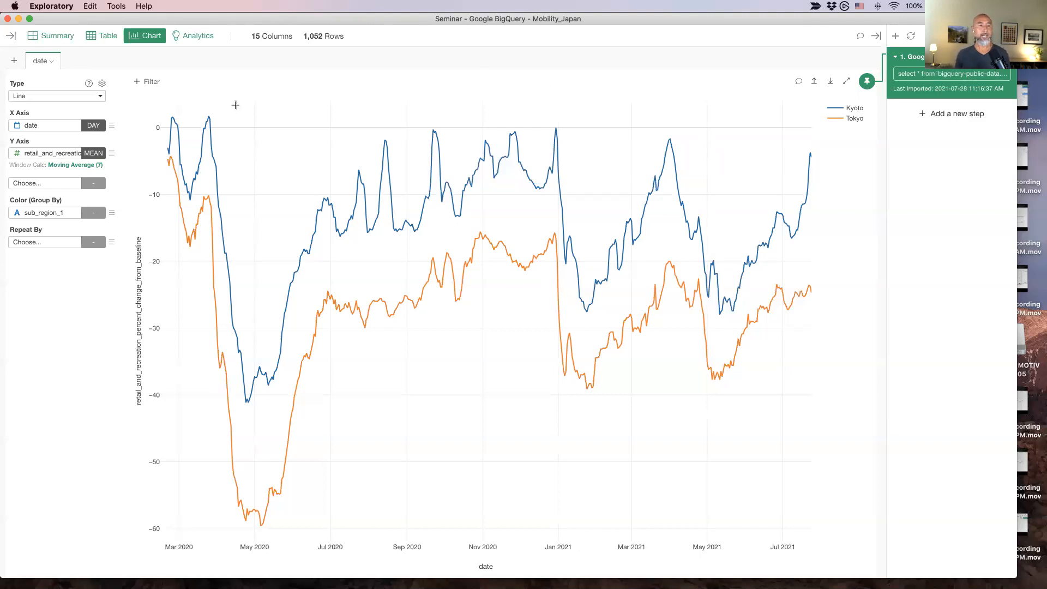
{"action": "left_click", "coordinate": [15, 63]}
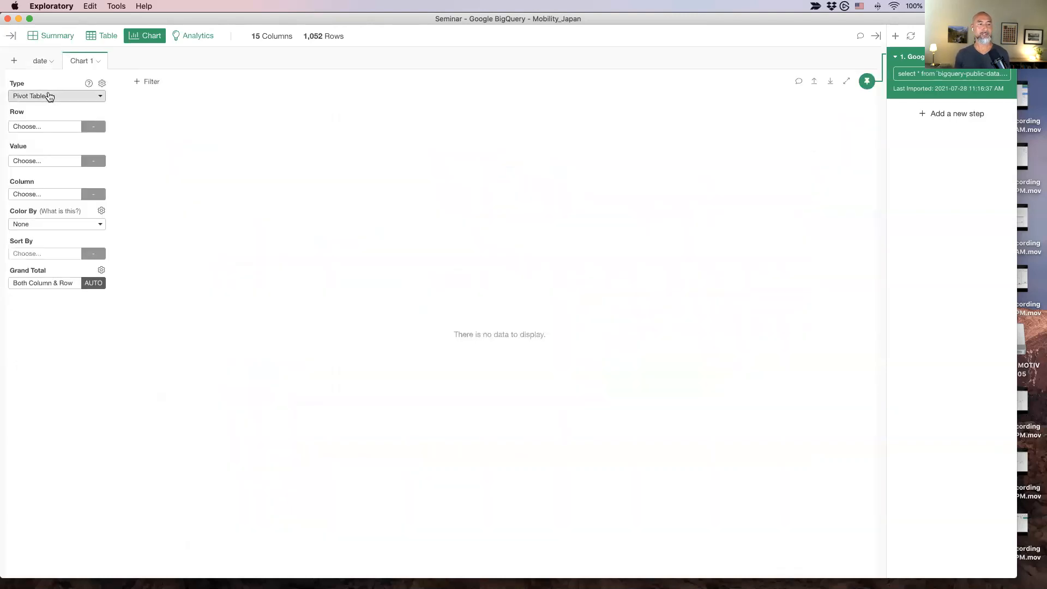
{"action": "left_click", "coordinate": [49, 96]}
{"action": "left_click", "coordinate": [47, 152]}
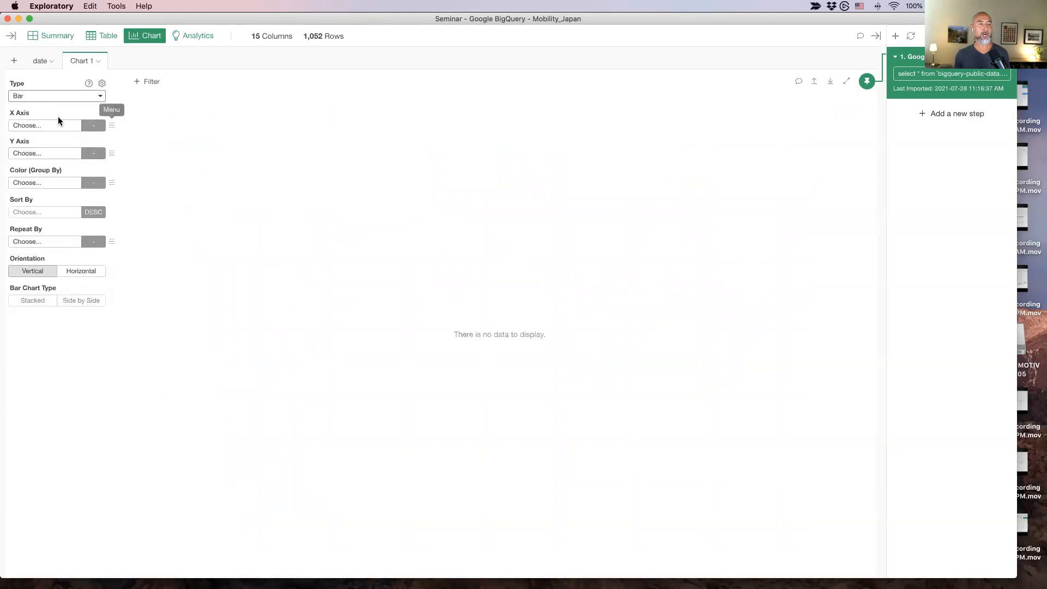
{"action": "left_click", "coordinate": [42, 125]}
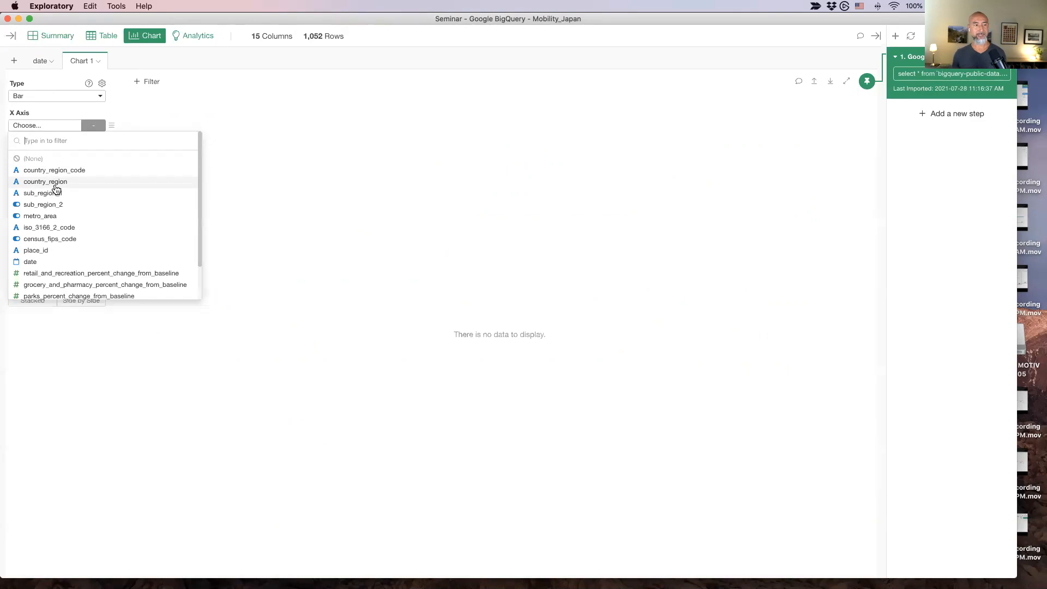
{"action": "left_click", "coordinate": [73, 192]}
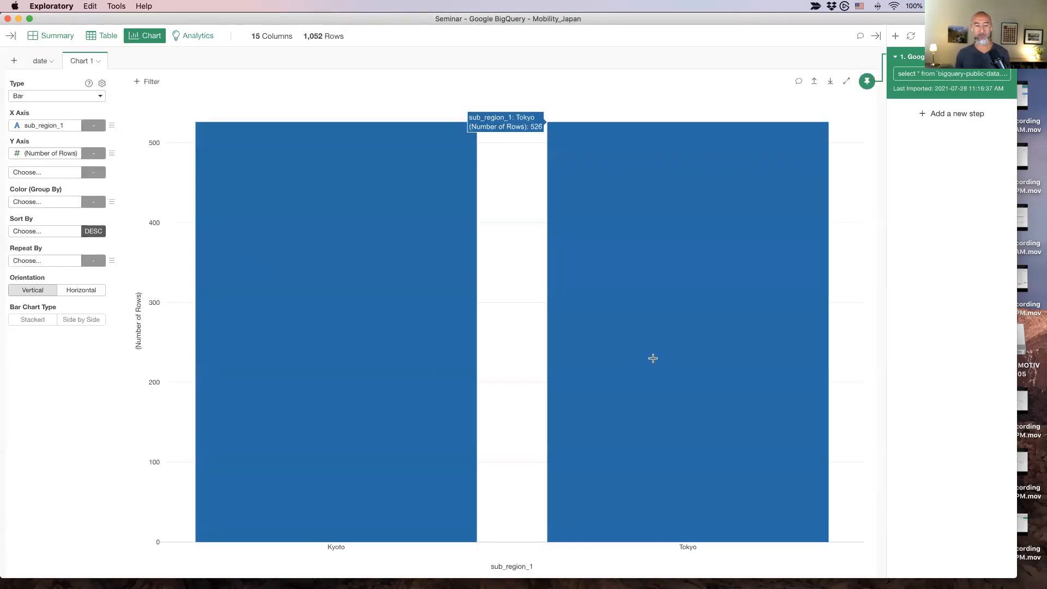
- Plot the mean of retail_and_recreation_percent_change_from_baseline on the Y axis of the sub_region_1 bar chart
{"action": "left_click", "coordinate": [27, 152]}
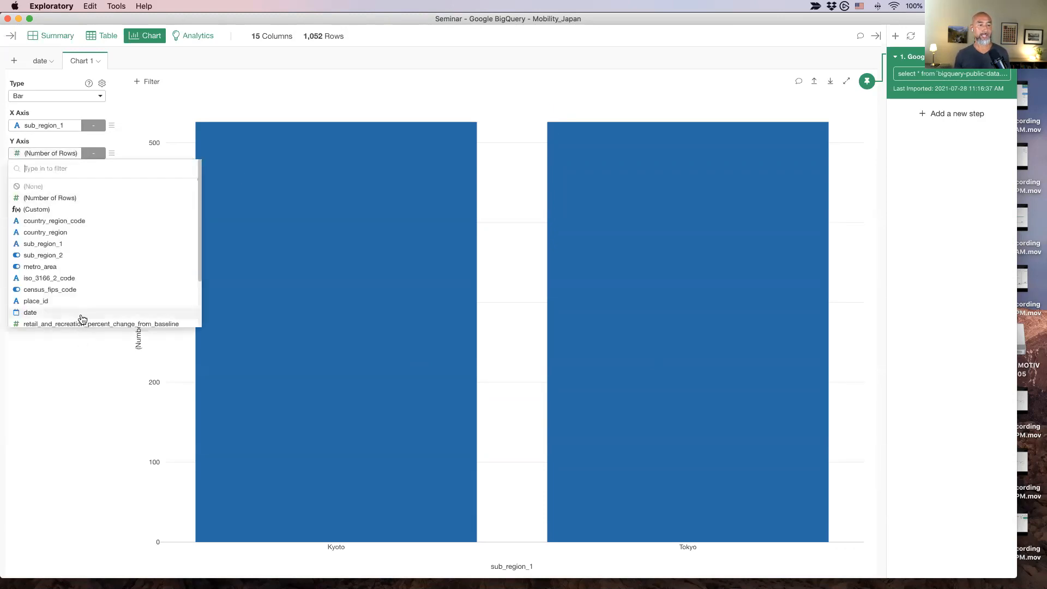
{"action": "left_click", "coordinate": [82, 321]}
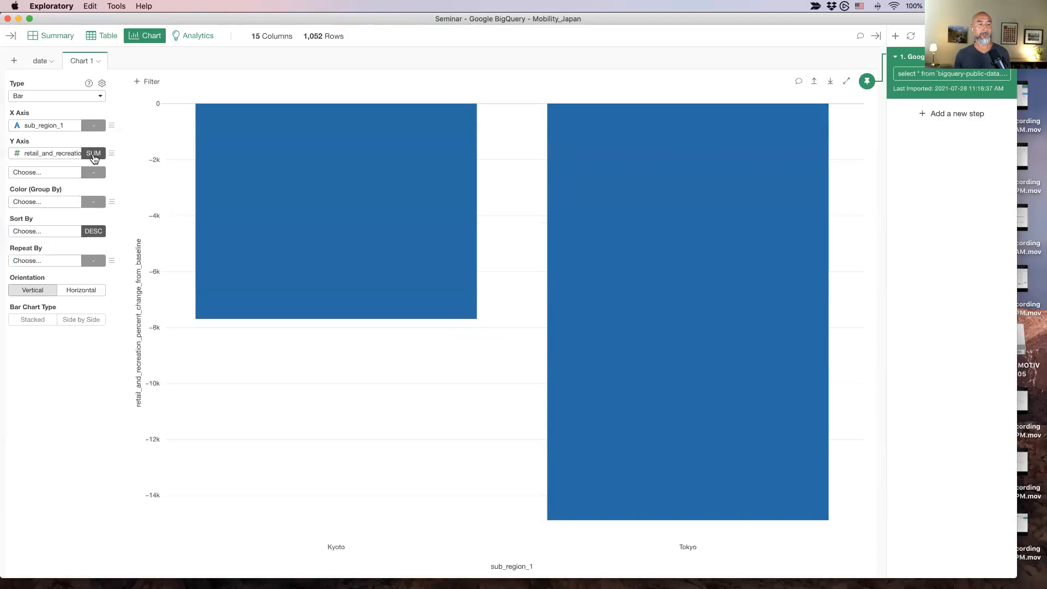
{"action": "left_click", "coordinate": [94, 156]}
{"action": "left_click", "coordinate": [121, 182]}
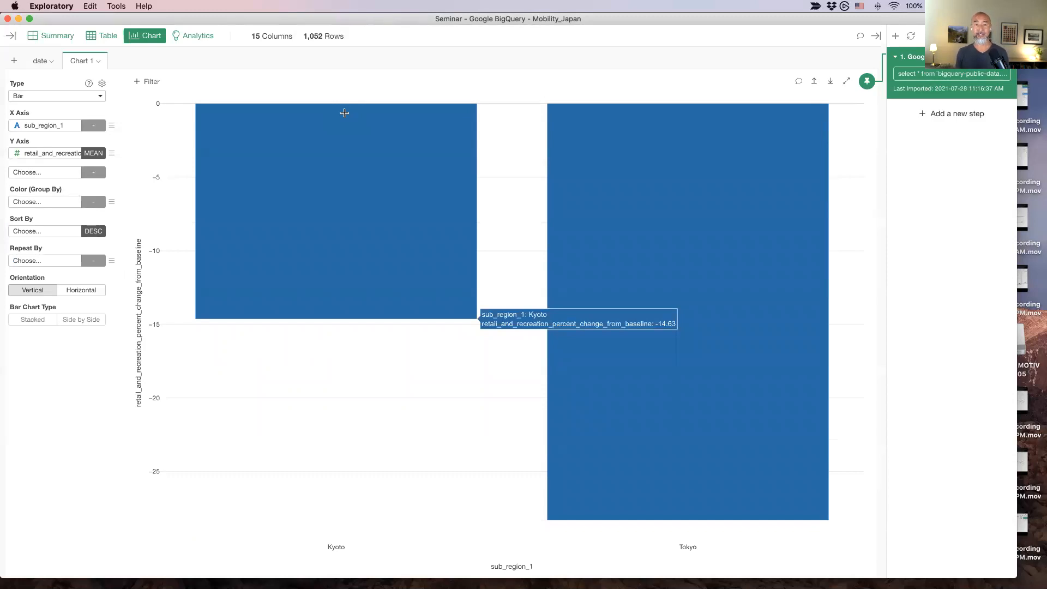
- Start a chart filter on the date column using the <Relative Dates> operator
{"action": "left_click", "coordinate": [144, 83]}
{"action": "left_click", "coordinate": [175, 157]}
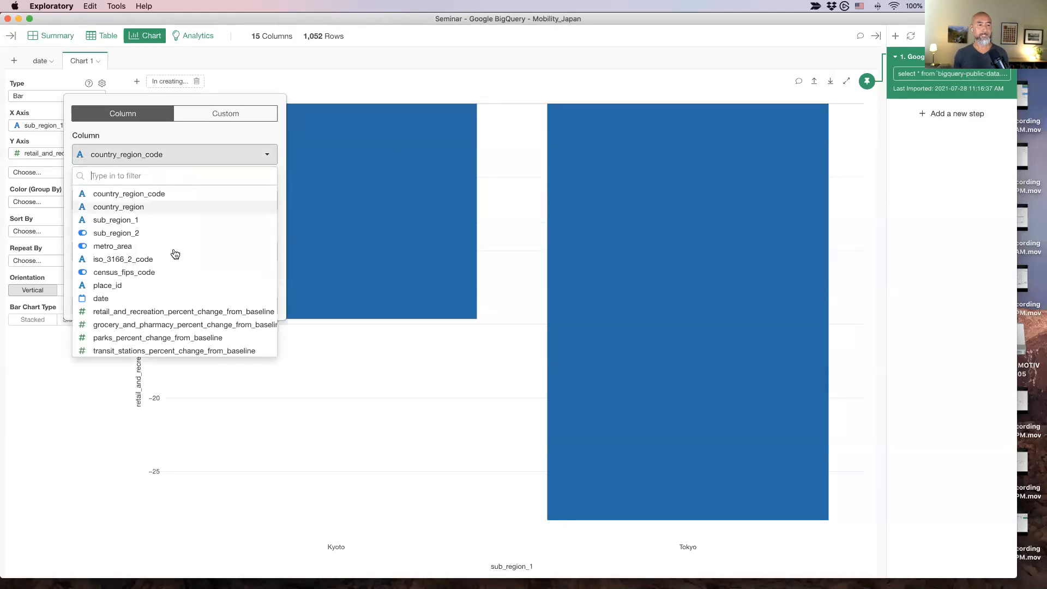
{"action": "left_click", "coordinate": [177, 300]}
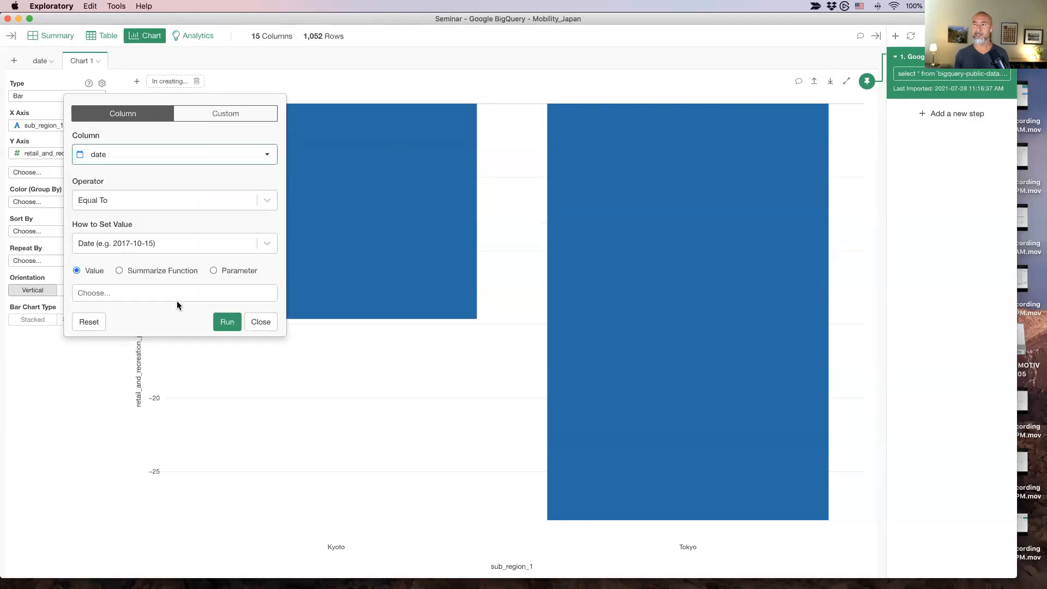
{"action": "left_click", "coordinate": [143, 202]}
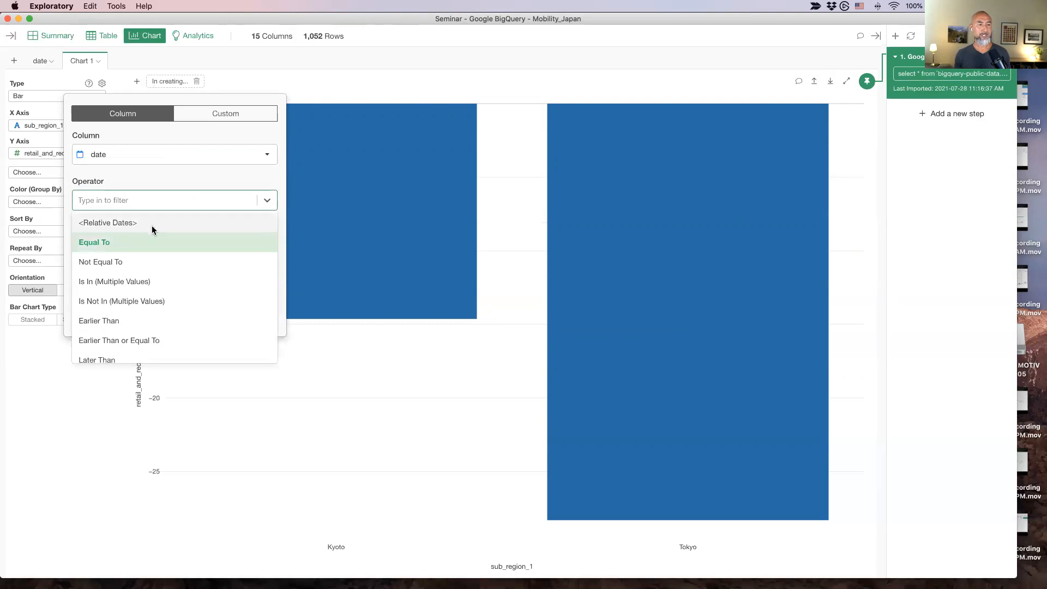
{"action": "left_click", "coordinate": [153, 221]}
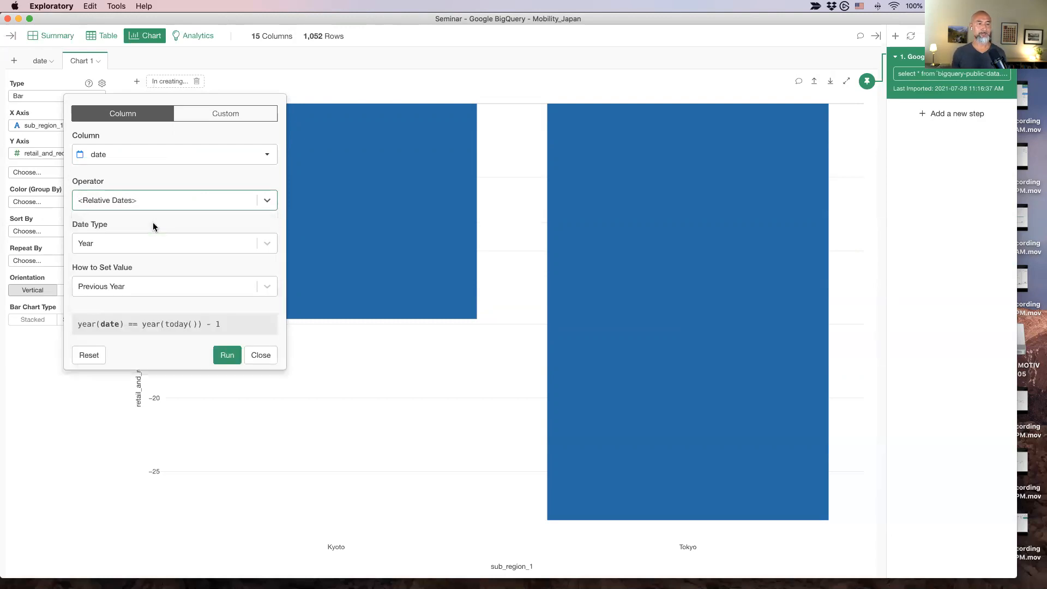
- Try date type Month with the value This Month for the relative date filter
{"action": "left_click", "coordinate": [148, 244]}
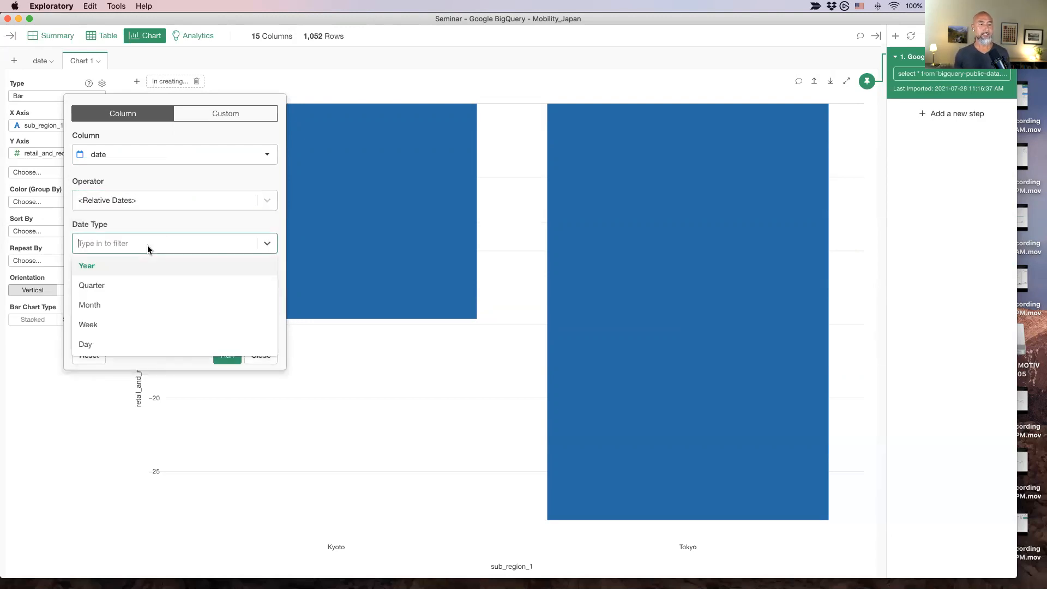
{"action": "left_click", "coordinate": [145, 305]}
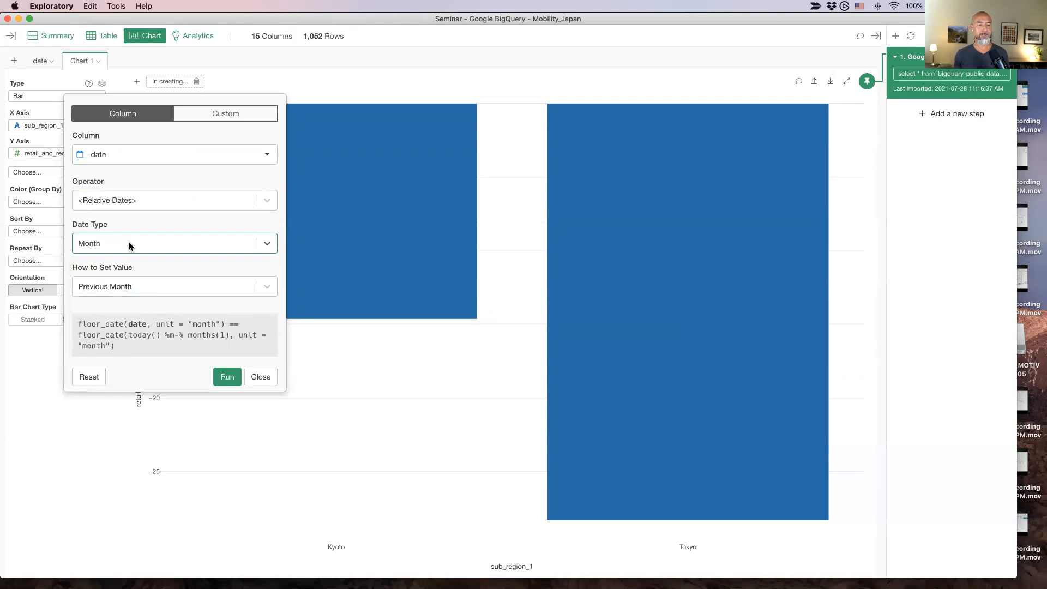
{"action": "left_click", "coordinate": [130, 286]}
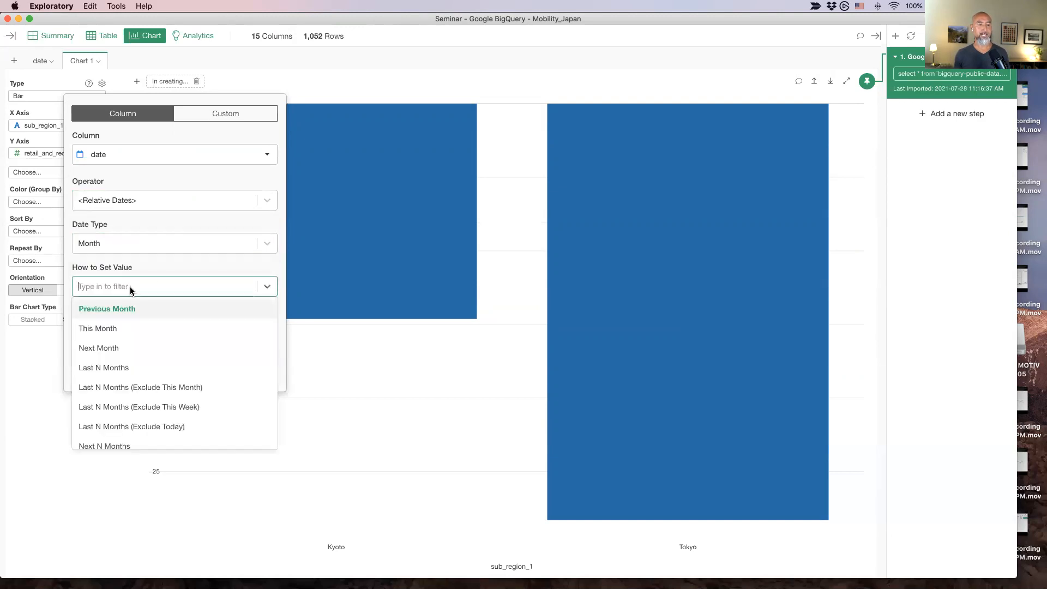
{"action": "left_click", "coordinate": [136, 331]}
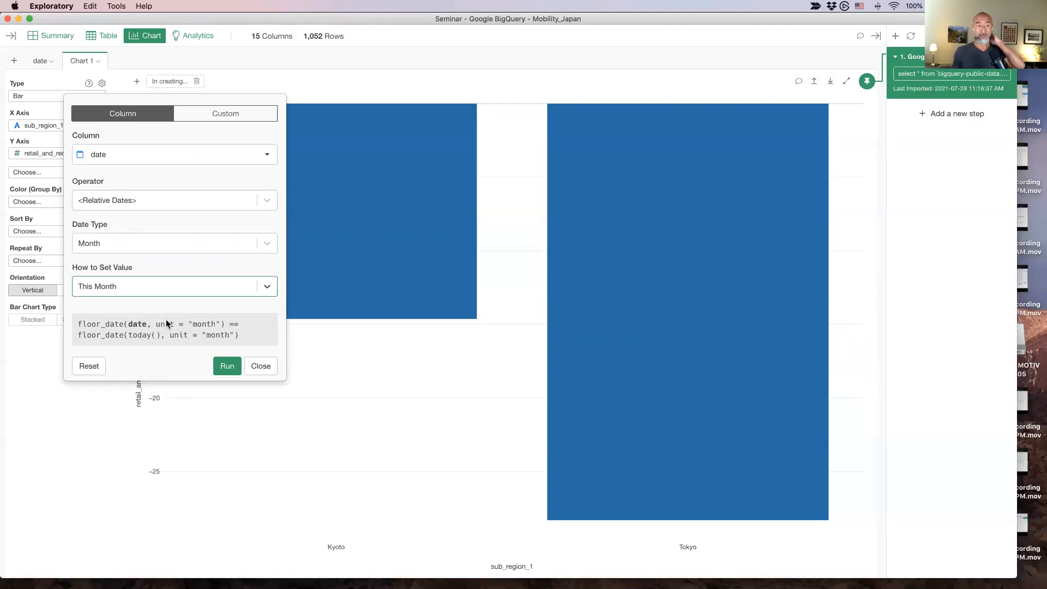
- Set the relative date filter to date type Day, Last N Days with N as 30, and run it
{"action": "left_click", "coordinate": [191, 243]}
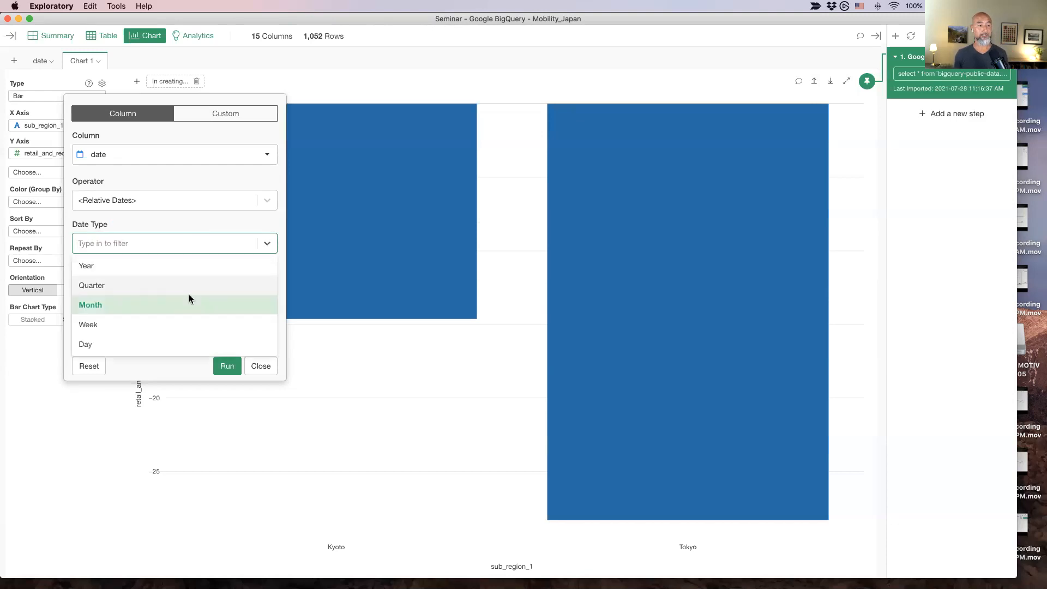
{"action": "left_click", "coordinate": [184, 334]}
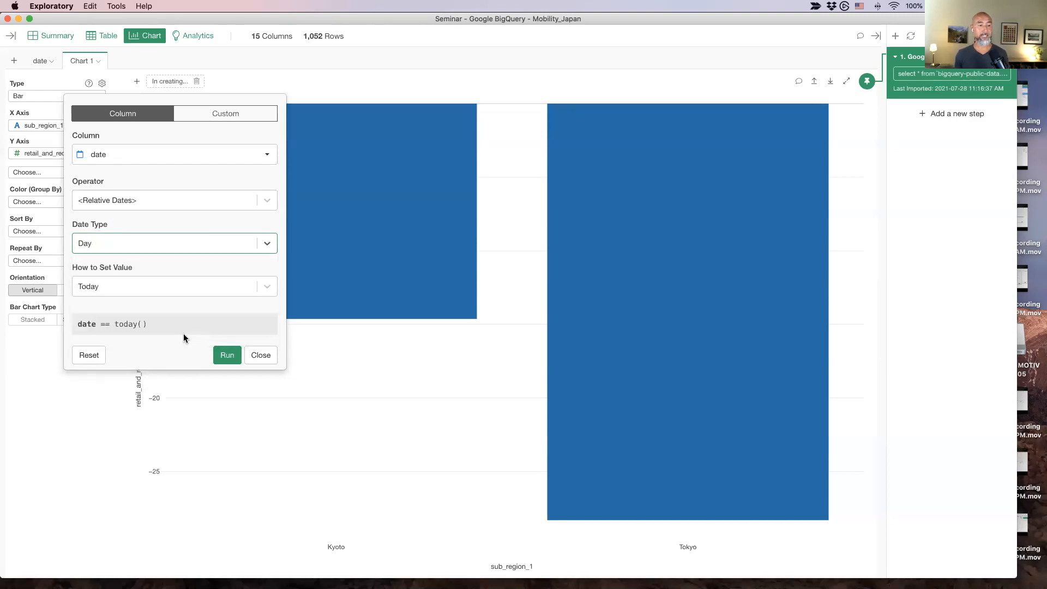
{"action": "left_click", "coordinate": [150, 286]}
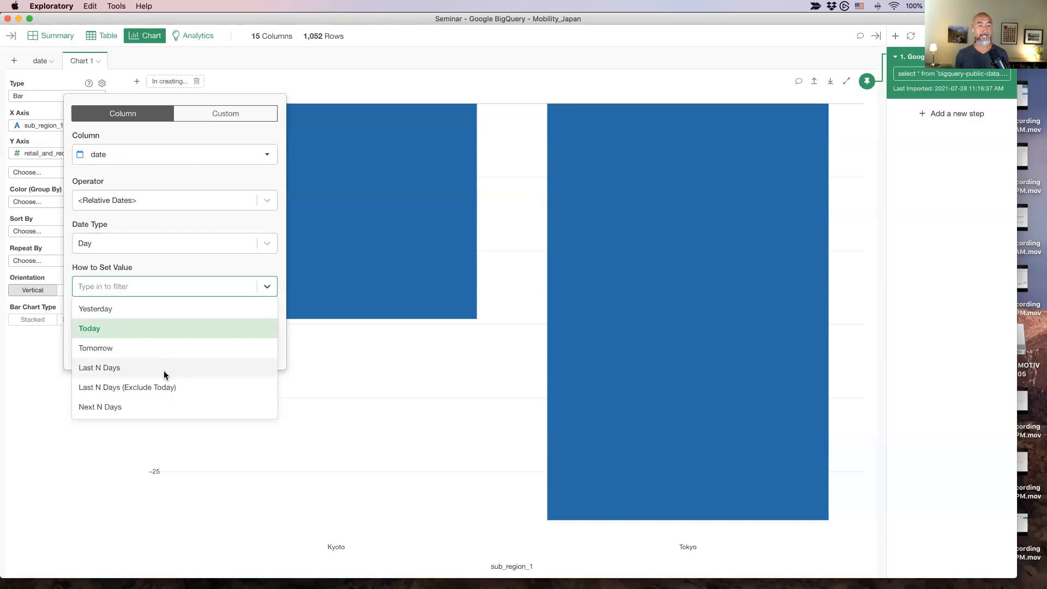
{"action": "left_click", "coordinate": [164, 369]}
{"action": "left_click", "coordinate": [131, 335]}
{"action": "key", "text": "BackSpace"}
{"action": "type", "text": "30"}
{"action": "left_click", "coordinate": [224, 406]}
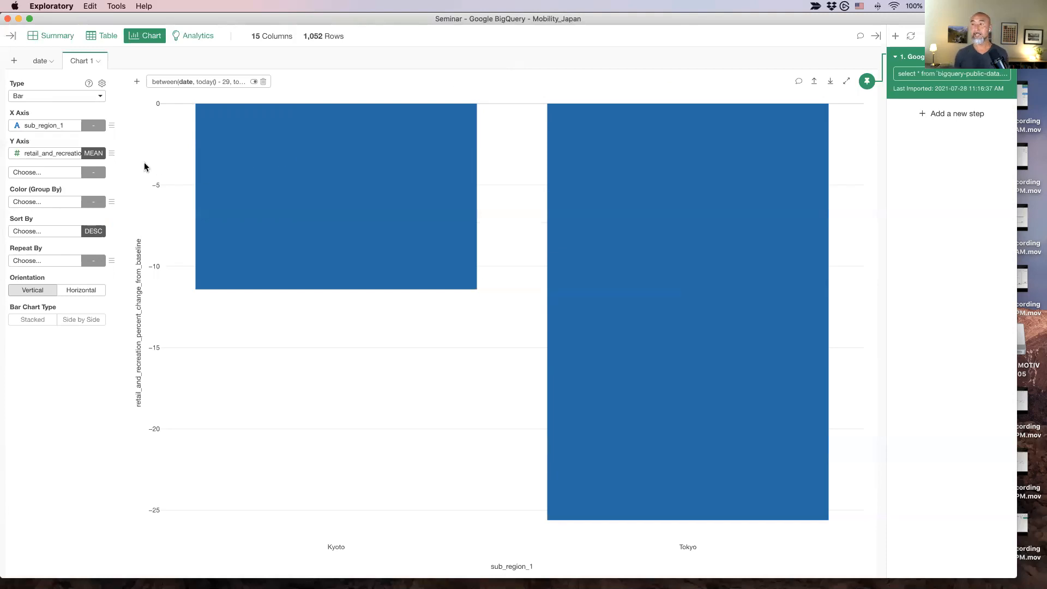
- Add the mean of grocery_and_pharmacy_percent_change_from_baseline as a second Y axis value, trying side-by-side bars before returning to stacked
{"action": "left_click", "coordinate": [35, 173]}
{"action": "scroll", "coordinate": [58, 279], "scroll_direction": "down", "scroll_amount": 3}
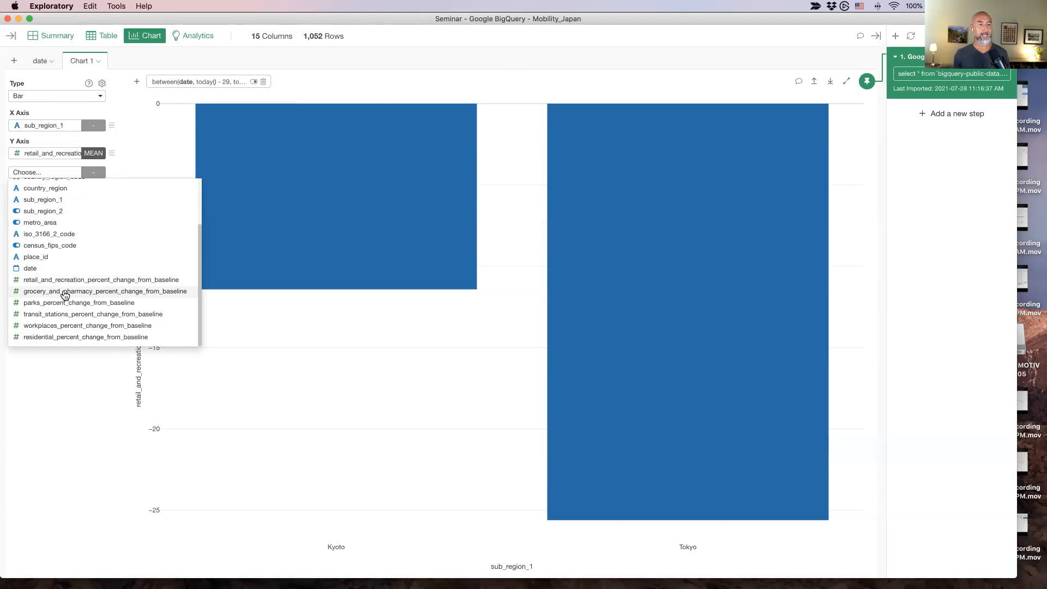
{"action": "left_click", "coordinate": [64, 295]}
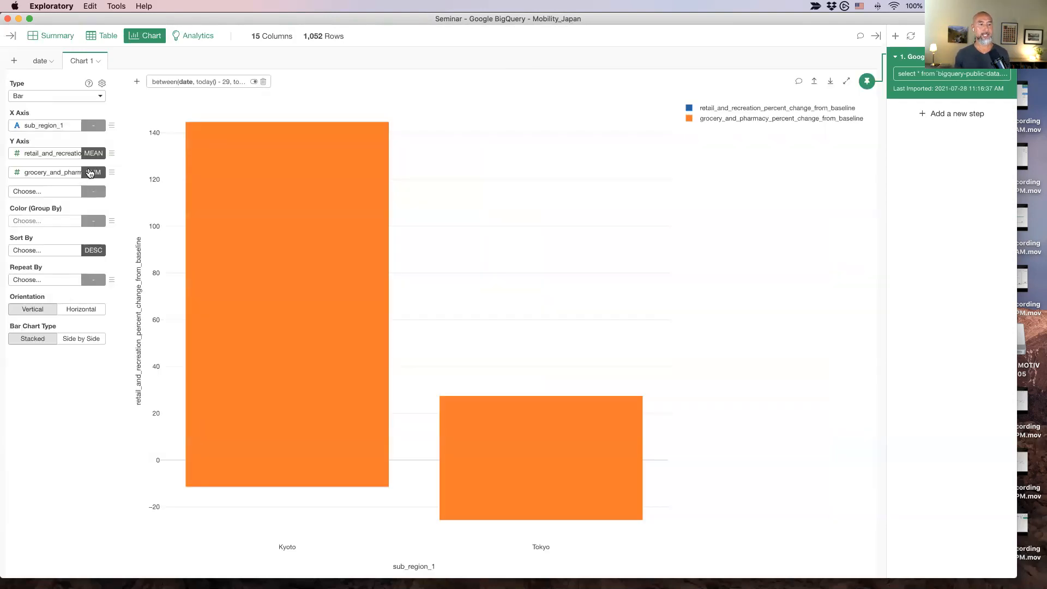
{"action": "left_click", "coordinate": [91, 173]}
{"action": "left_click", "coordinate": [116, 197]}
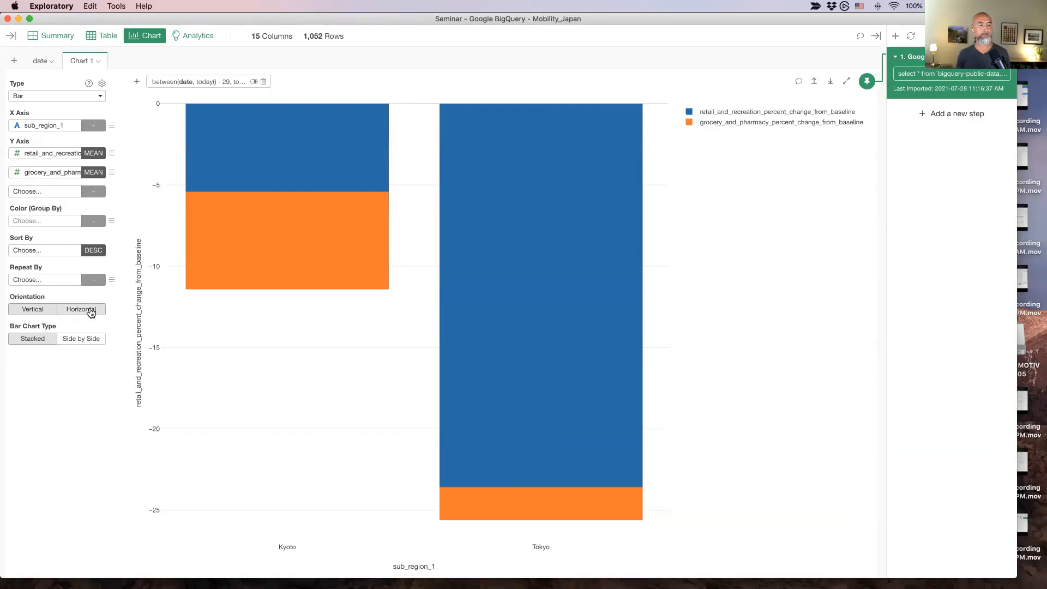
{"action": "left_click", "coordinate": [82, 344]}
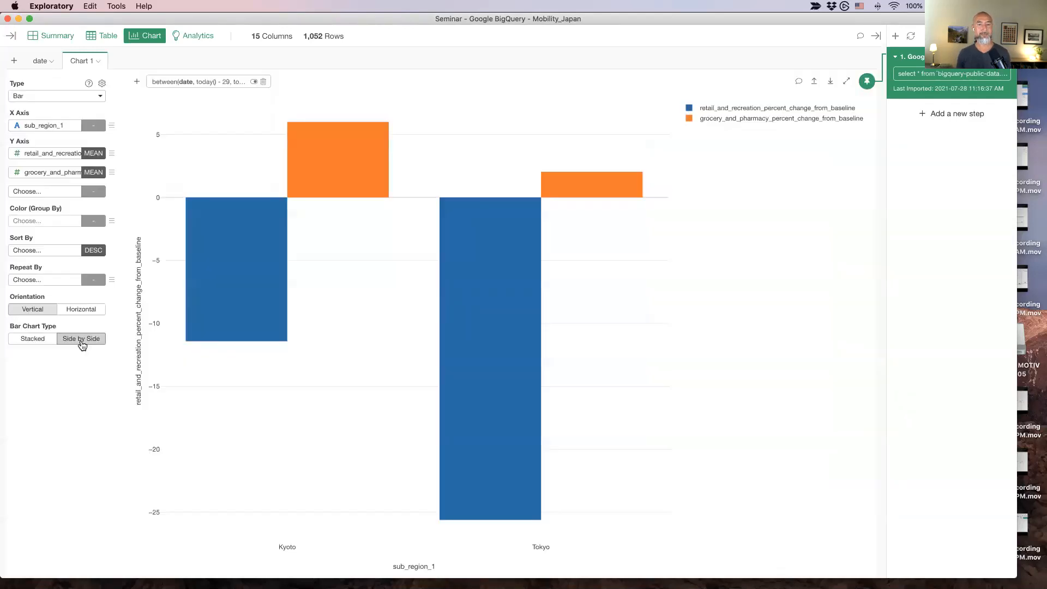
{"action": "left_click", "coordinate": [34, 340]}
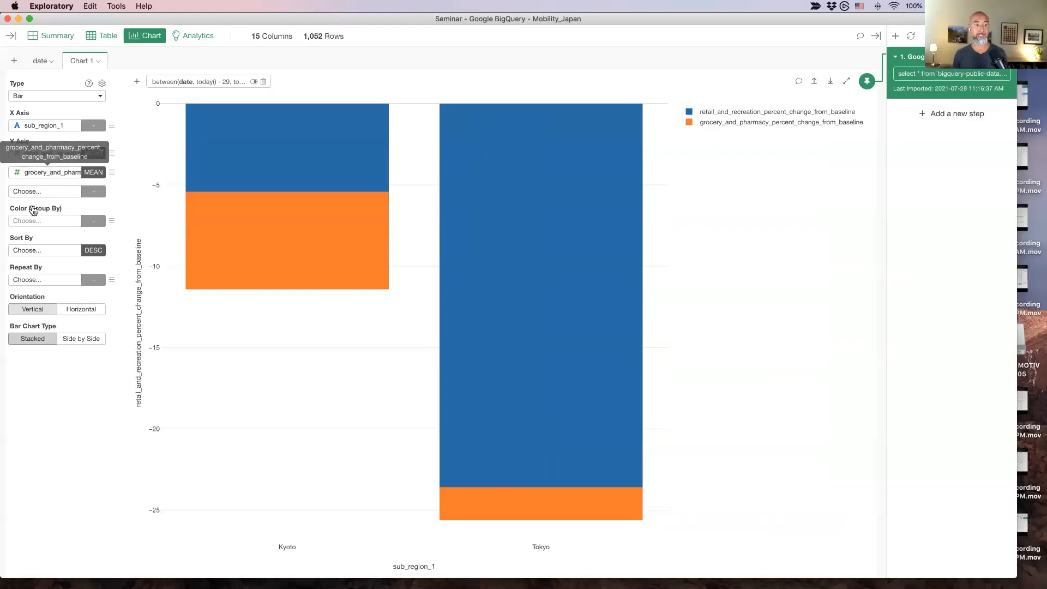
- Repeat the bar chart by (Each Y Axis), sync the Y axis scales, and compare the Kyoto and Tokyo bars
{"action": "left_click", "coordinate": [42, 280]}
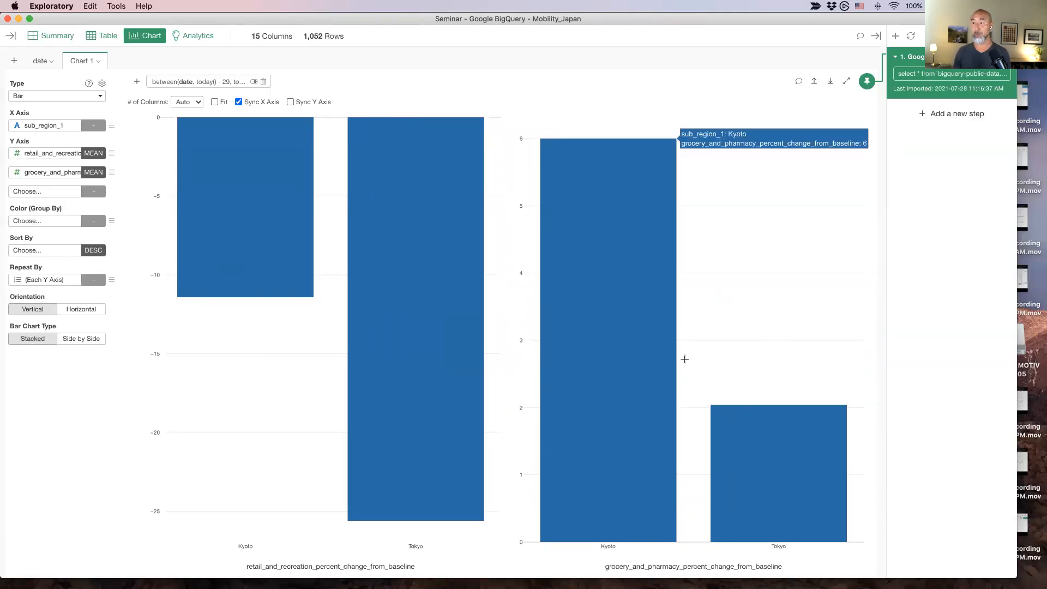
{"action": "left_click", "coordinate": [289, 102]}
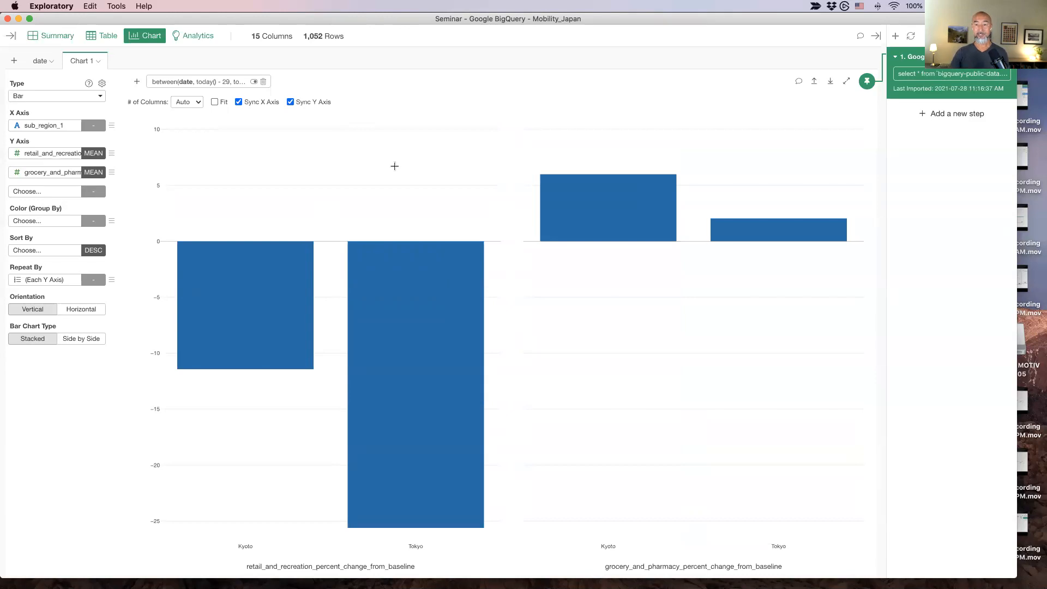
{"action": "mouse_move", "coordinate": [352, 262]}
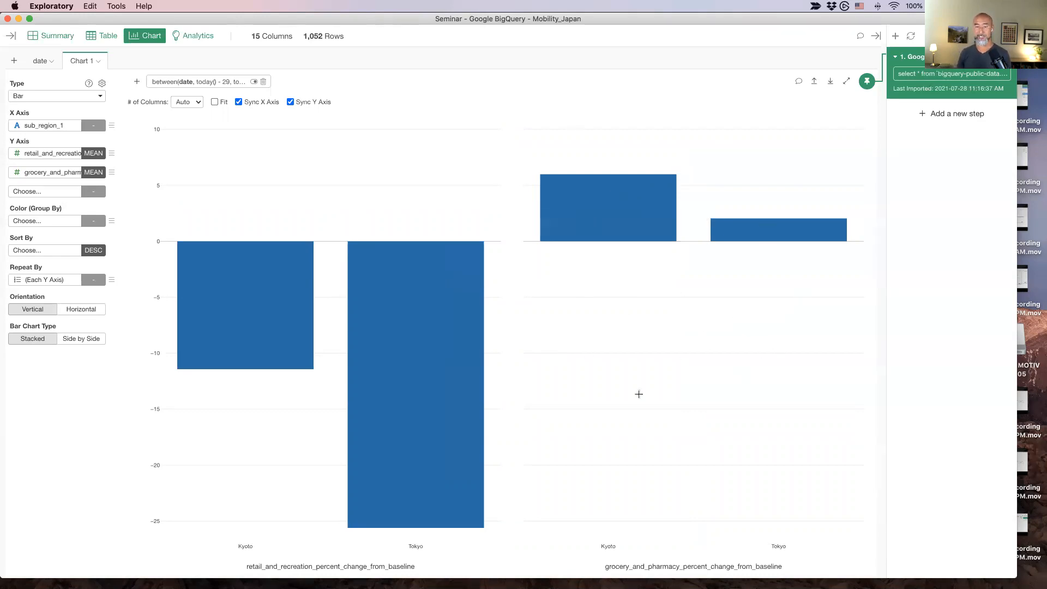
{"action": "mouse_move", "coordinate": [576, 195]}
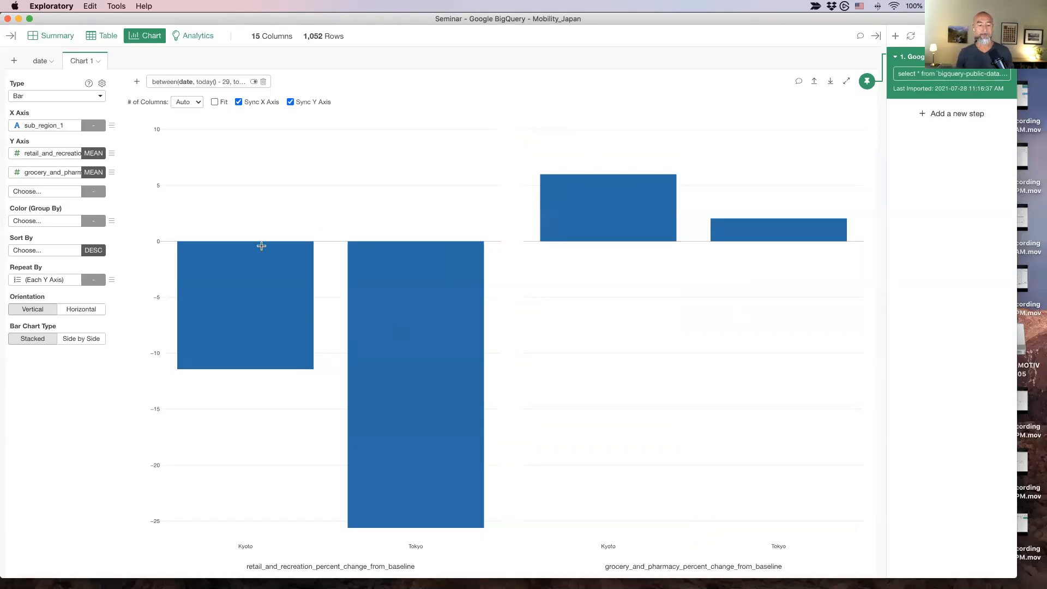
{"action": "mouse_move", "coordinate": [409, 306]}
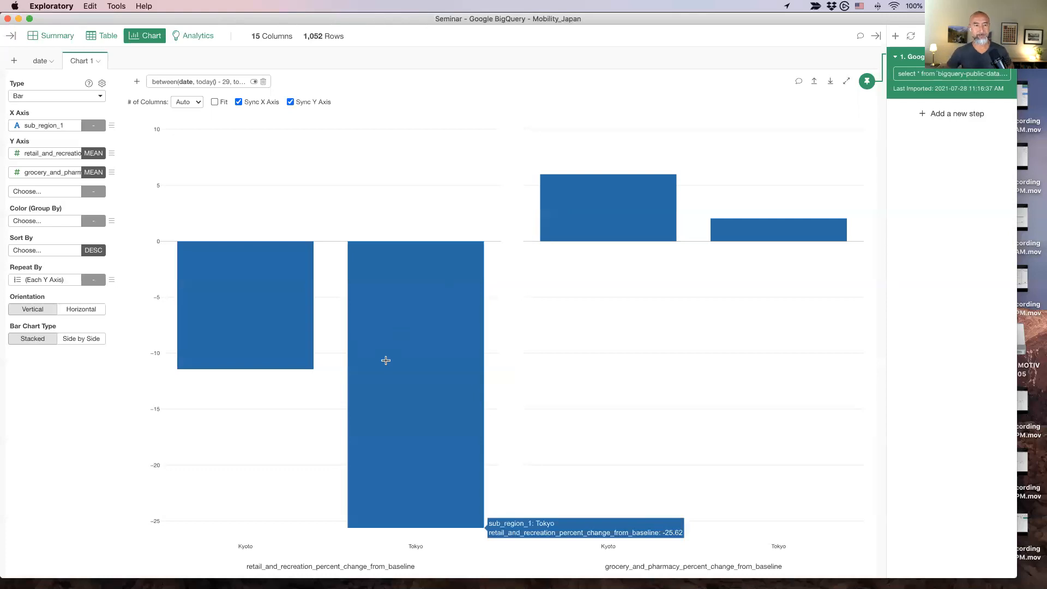
- Clear the chart's Repeat By setting and remove the grocery_and_pharmacy column from the Y axis
{"action": "left_click", "coordinate": [49, 279]}
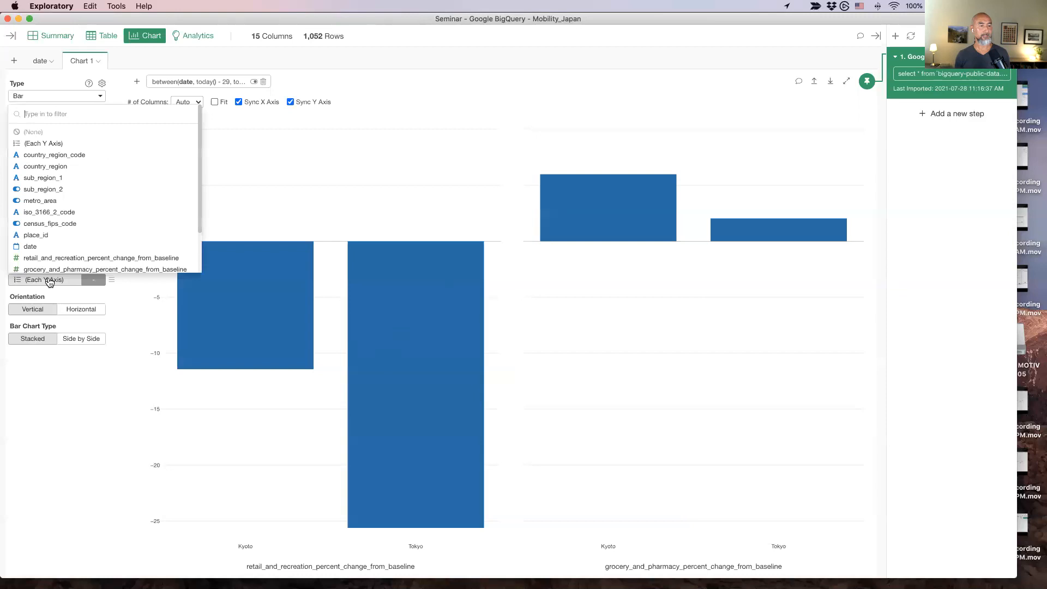
{"action": "left_click", "coordinate": [51, 134]}
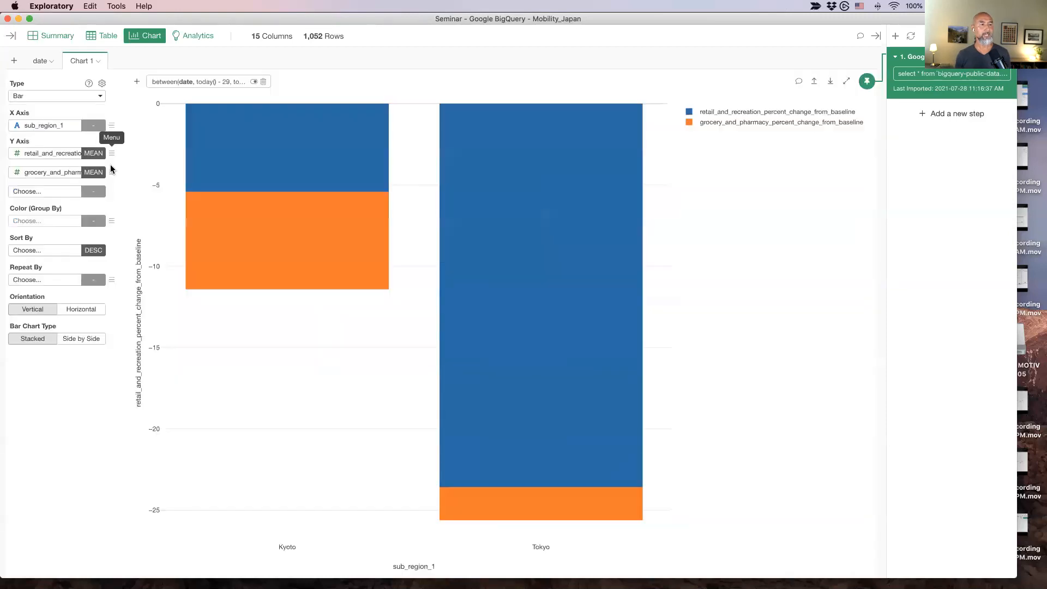
{"action": "left_click", "coordinate": [38, 173]}
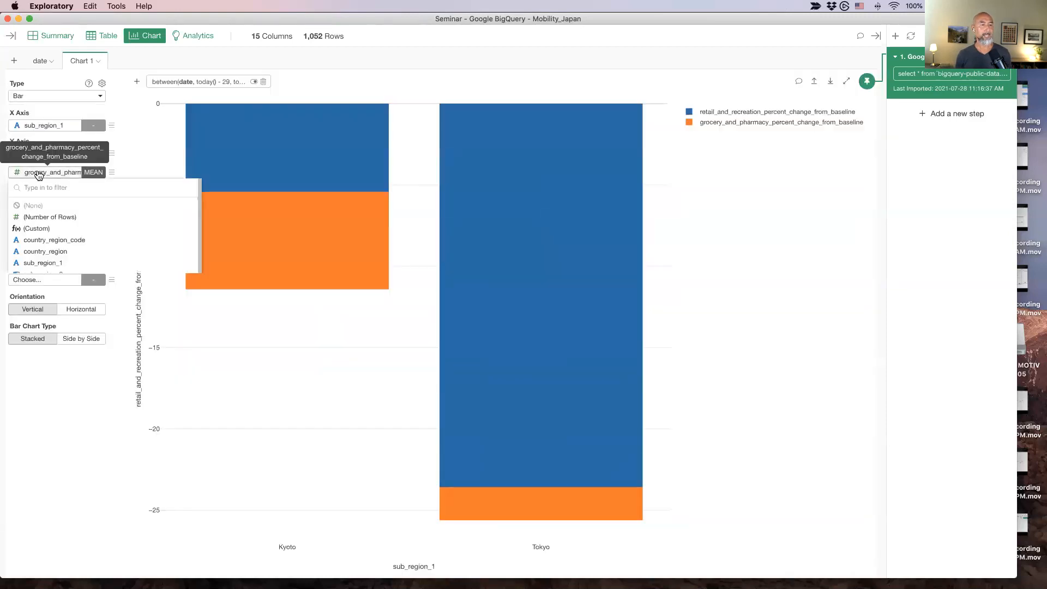
{"action": "left_click", "coordinate": [61, 207]}
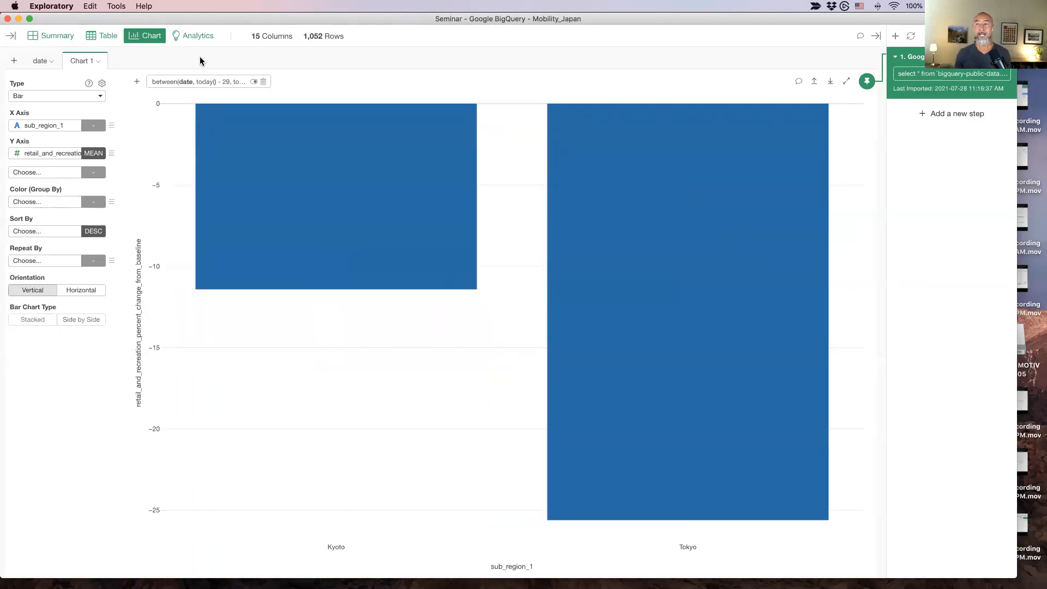
- Set up an analytics view on the mobility data with Correlation as its type
{"action": "left_click", "coordinate": [194, 36]}
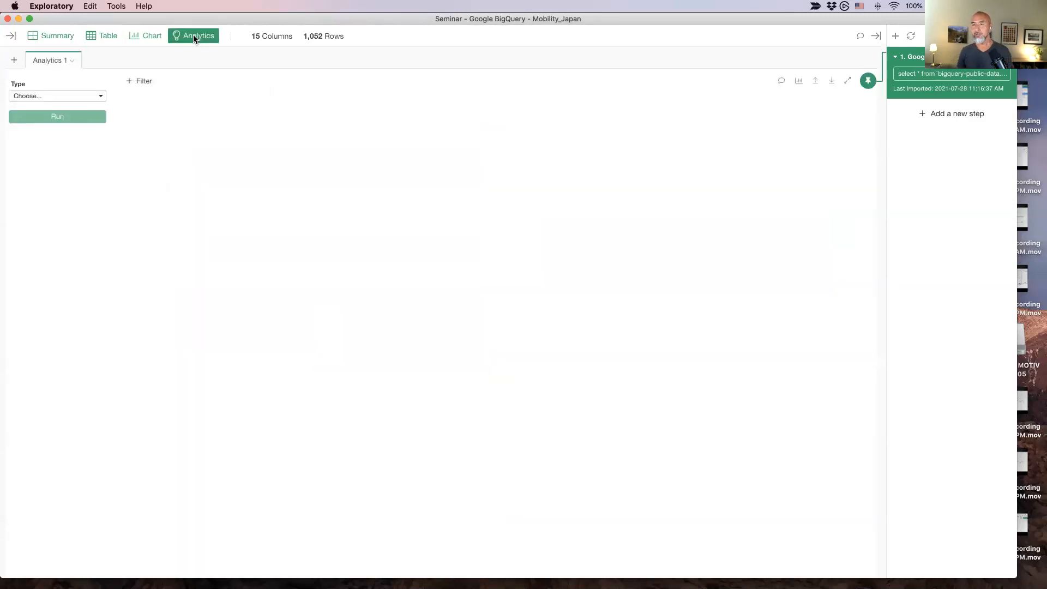
{"action": "left_click", "coordinate": [61, 99]}
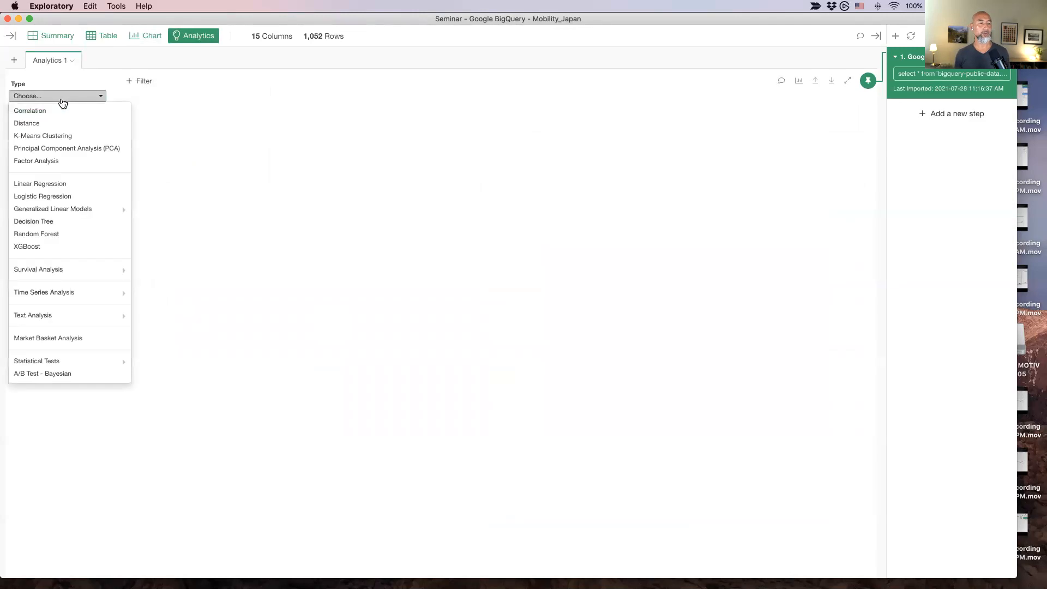
{"action": "mouse_move", "coordinate": [64, 295]}
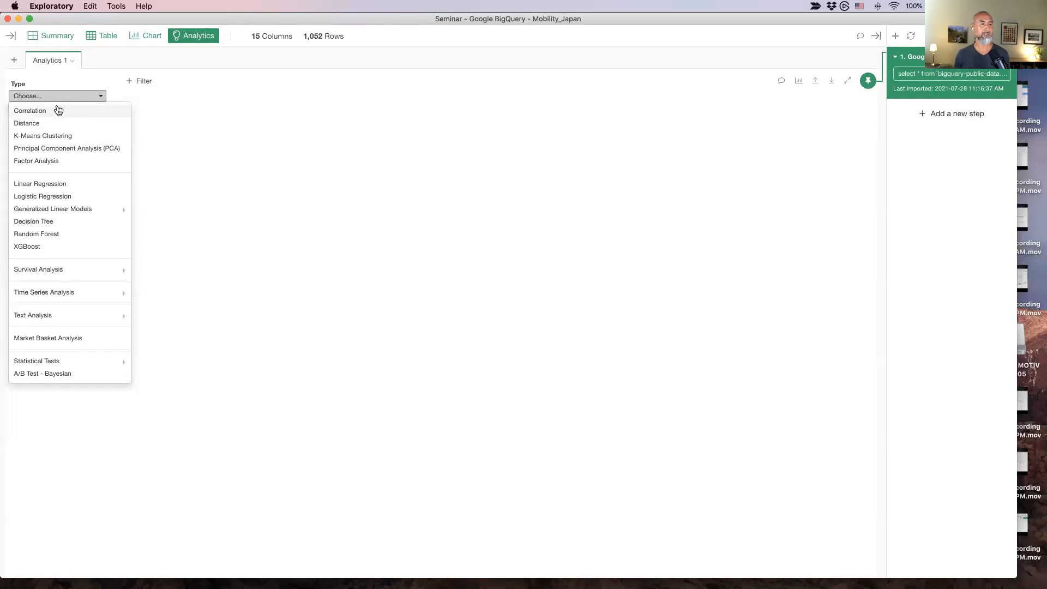
{"action": "left_click", "coordinate": [58, 110]}
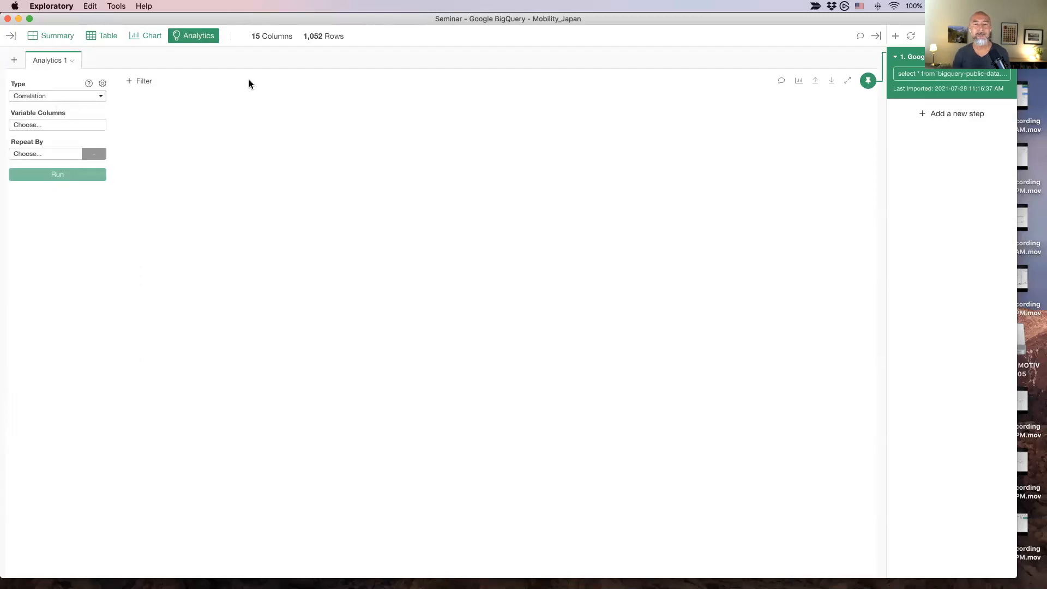
- Check the numeric columns in the data summary and run the correlation with all six percent_change_from_baseline columns as variables
{"action": "left_click", "coordinate": [56, 36]}
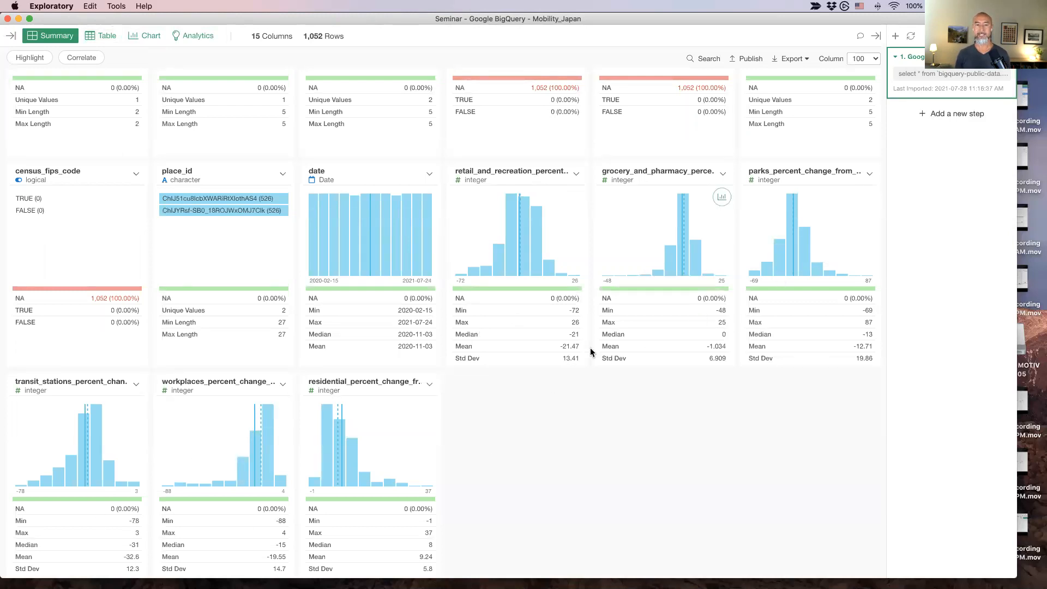
{"action": "mouse_move", "coordinate": [332, 459]}
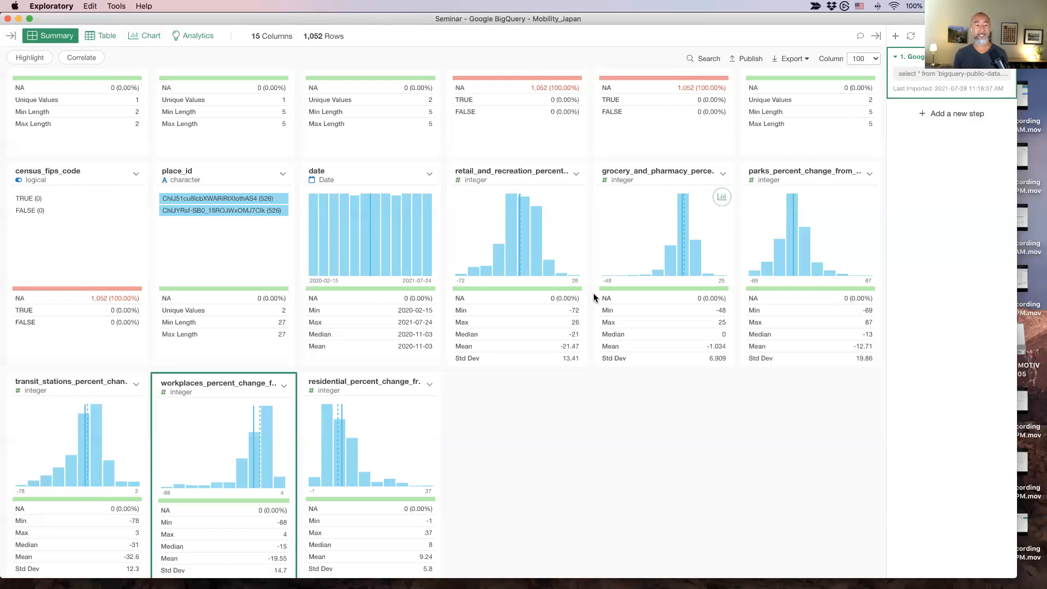
{"action": "left_click", "coordinate": [196, 36]}
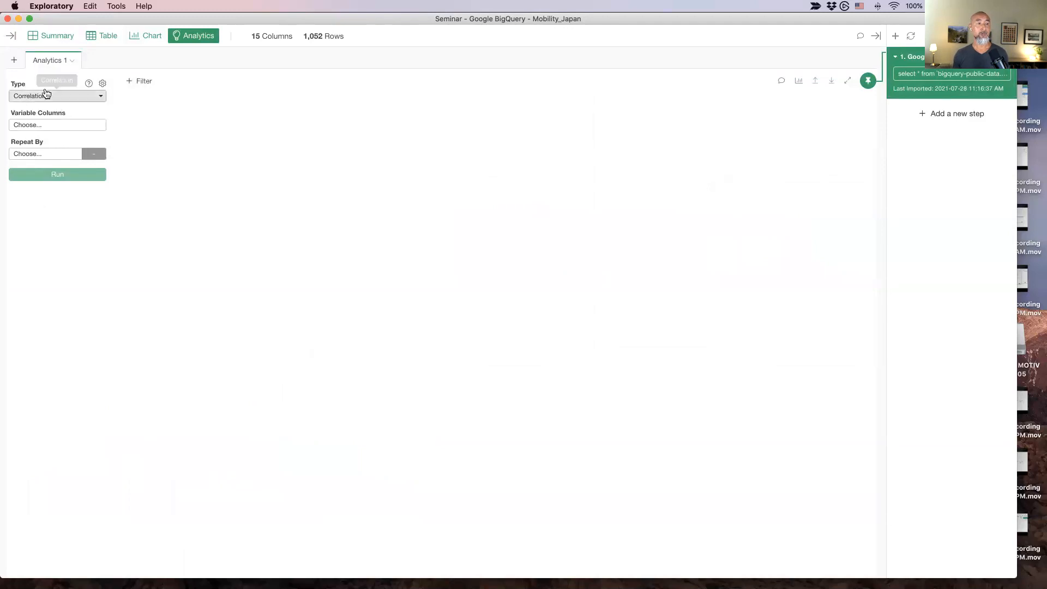
{"action": "left_click", "coordinate": [49, 126]}
{"action": "left_click", "coordinate": [249, 259]}
{"action": "left_click", "coordinate": [248, 326], "text": "shift"}
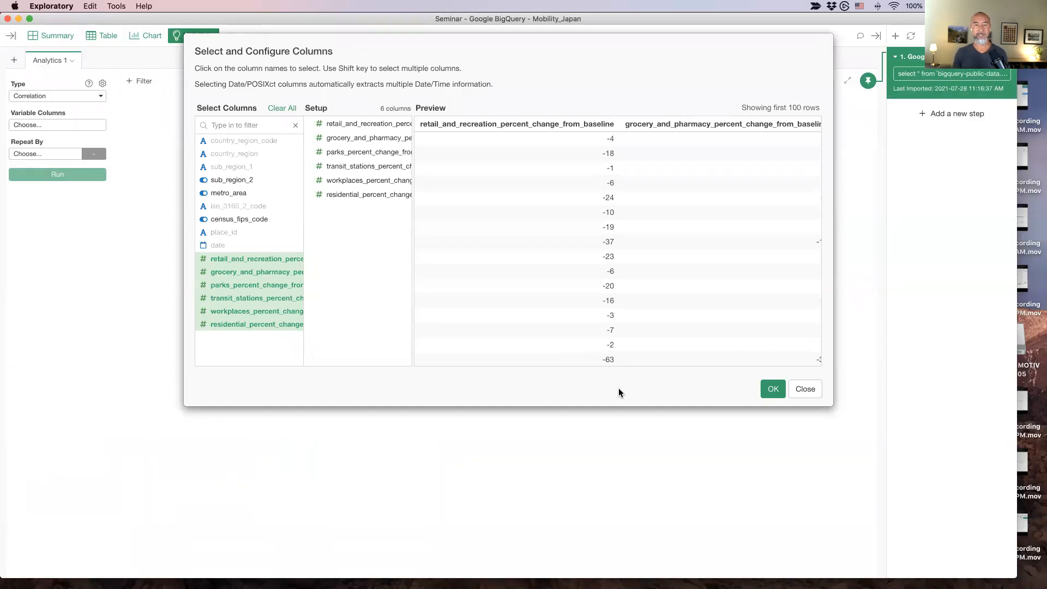
{"action": "left_click", "coordinate": [768, 389]}
{"action": "left_click", "coordinate": [32, 174]}
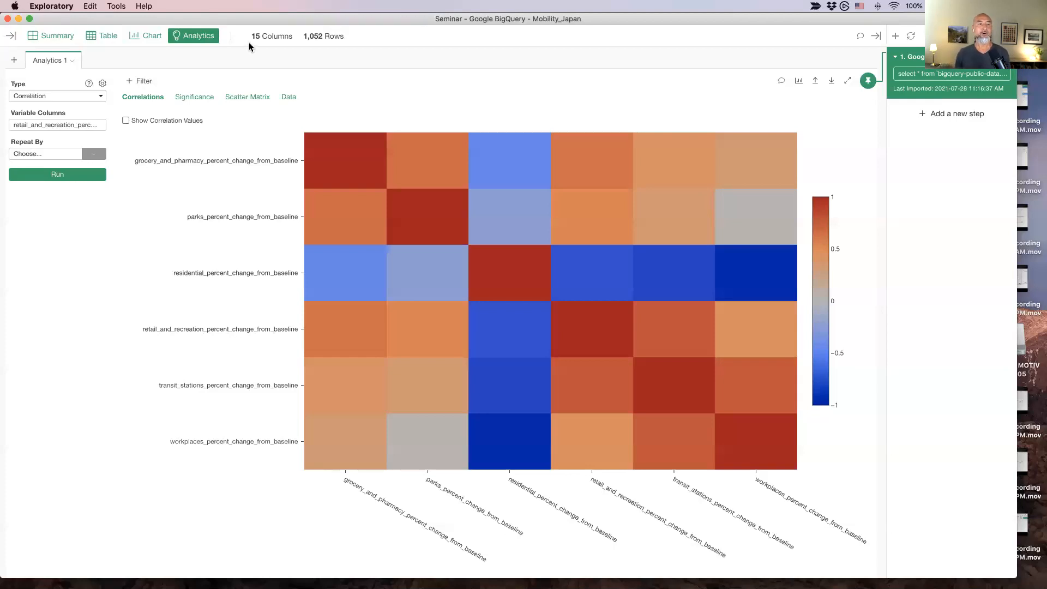
- Examine the scatter matrix of the mobility variables and return to the correlation heatmap
{"action": "left_click", "coordinate": [248, 97]}
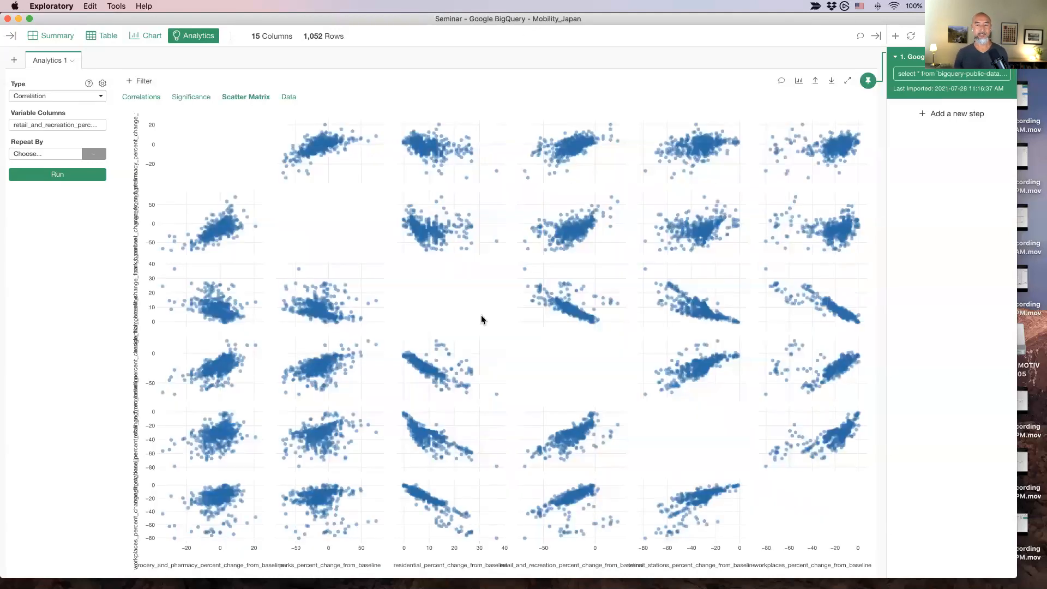
{"action": "mouse_move", "coordinate": [548, 319]}
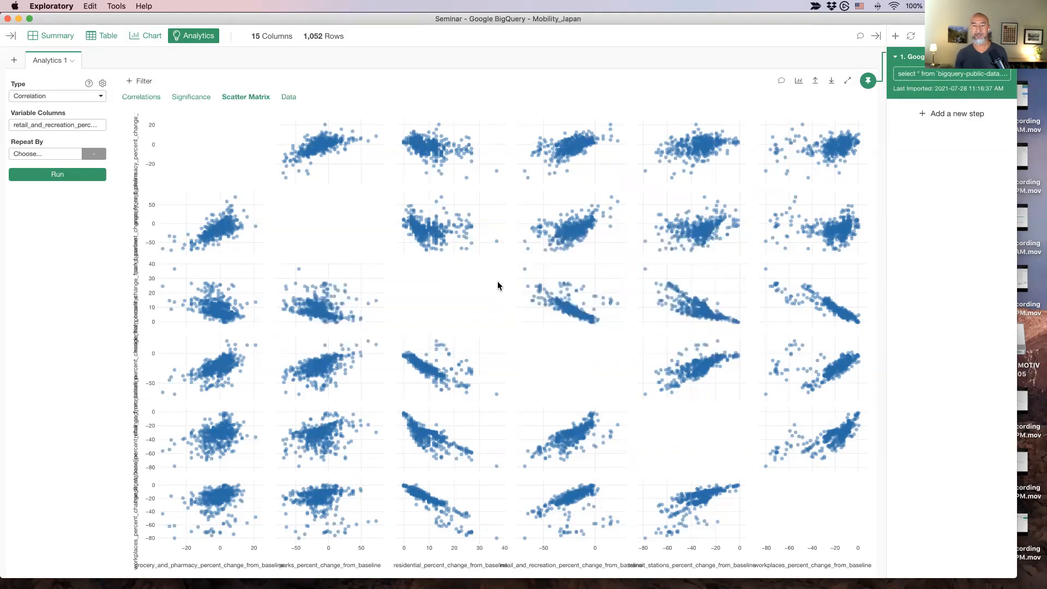
{"action": "mouse_move", "coordinate": [585, 323]}
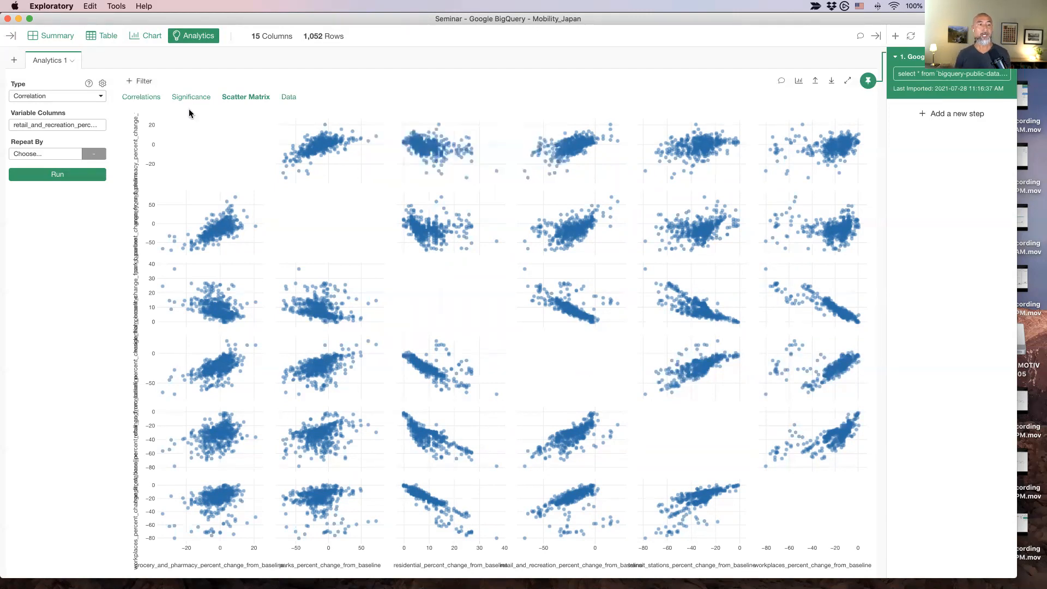
{"action": "left_click", "coordinate": [145, 97]}
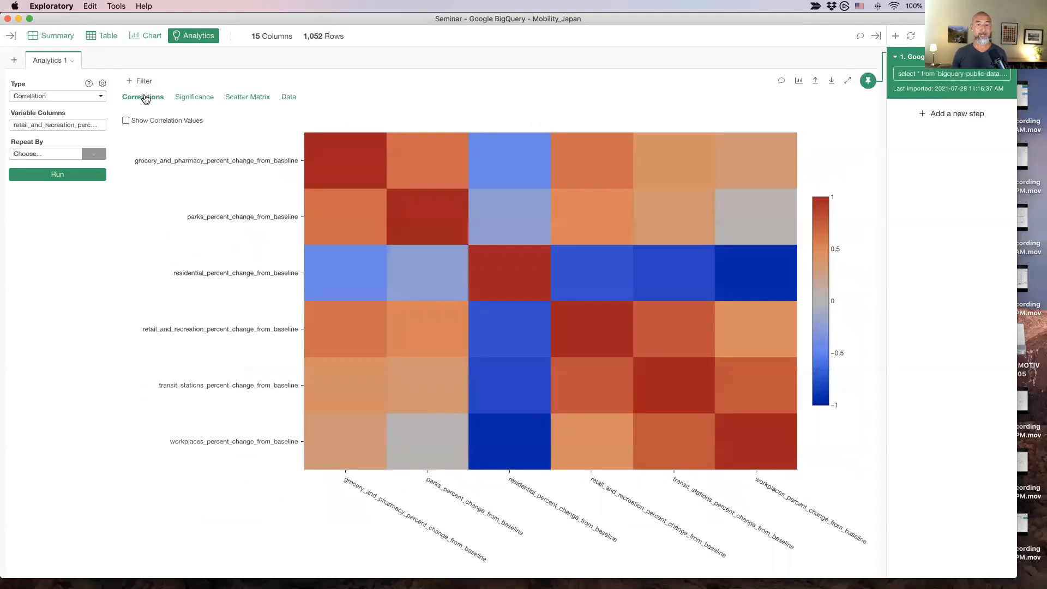
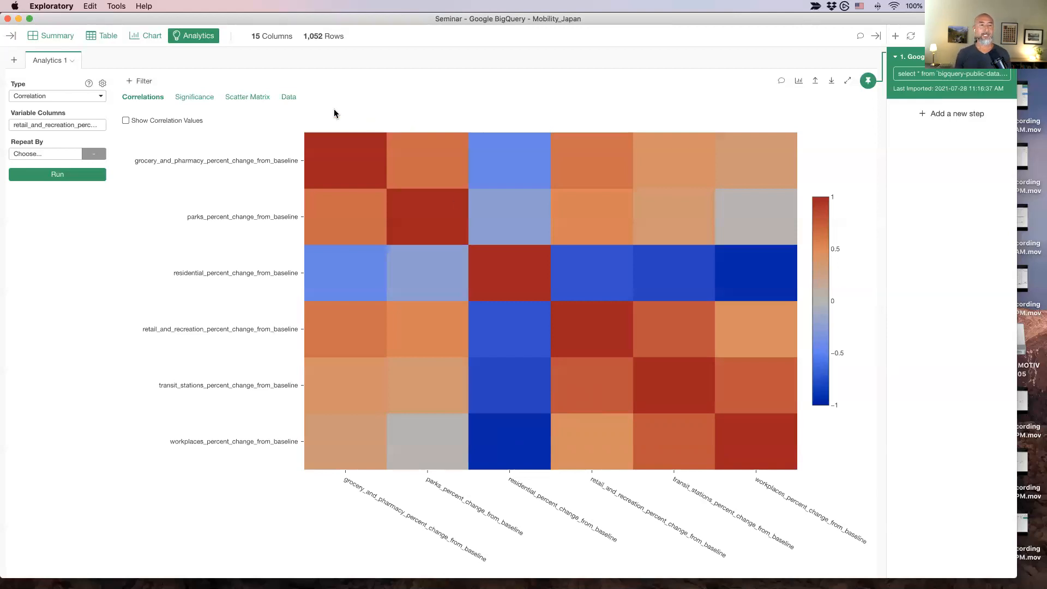
- Examine the significance of the workplaces correlations with residential and parks, and review the correlation data table before returning to the heatmap
{"action": "left_click", "coordinate": [194, 98]}
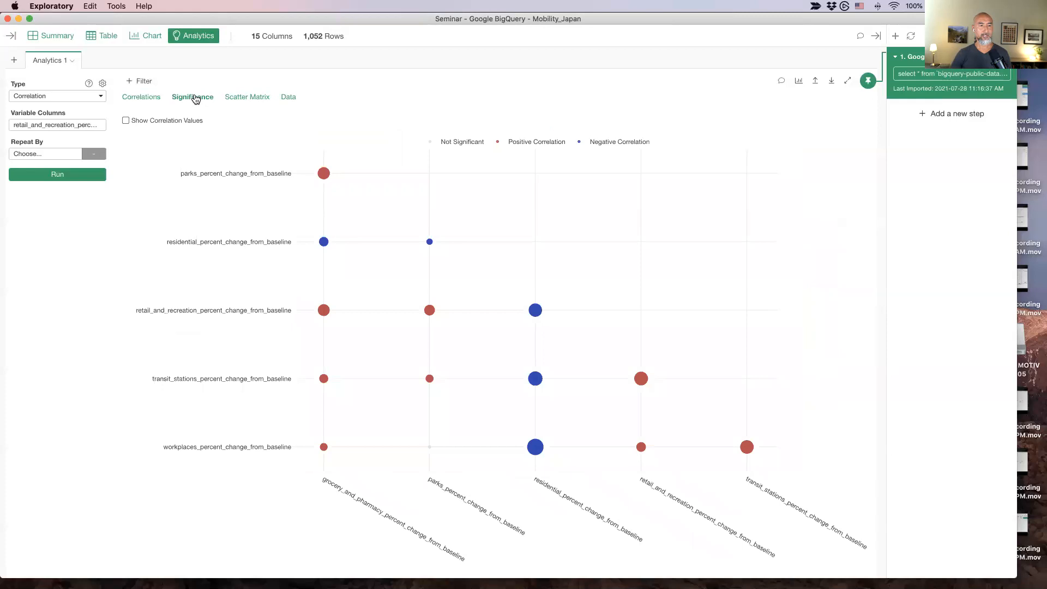
{"action": "mouse_move", "coordinate": [534, 447]}
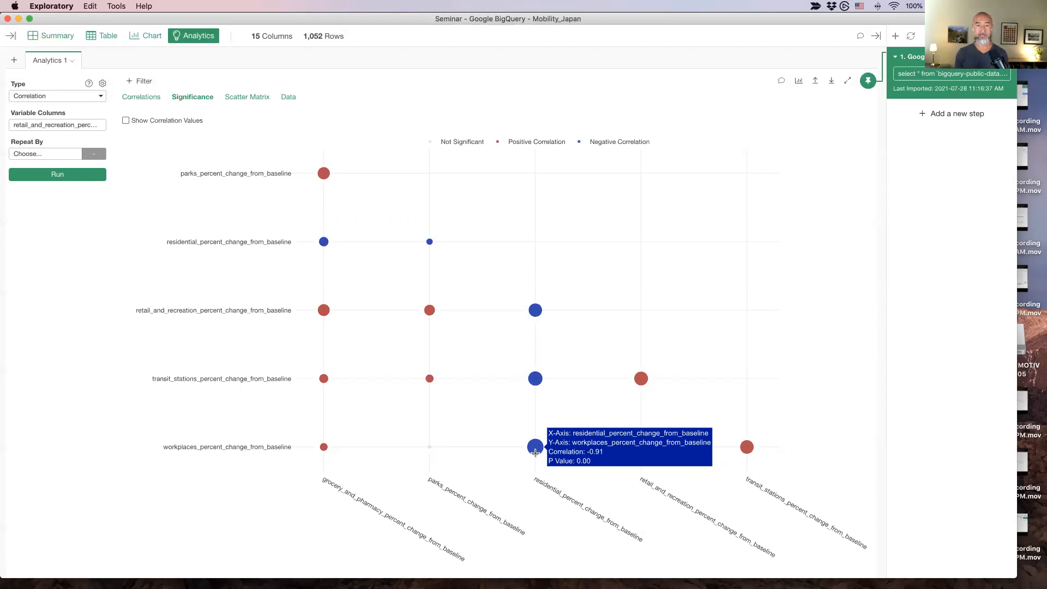
{"action": "mouse_move", "coordinate": [421, 451]}
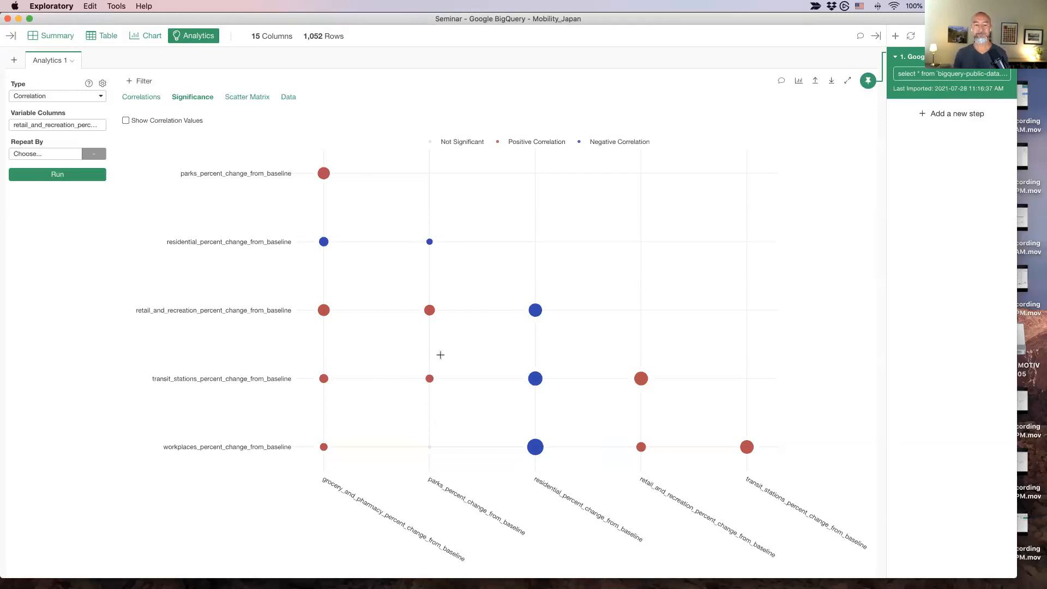
{"action": "mouse_move", "coordinate": [528, 441]}
{"action": "left_click", "coordinate": [289, 98]}
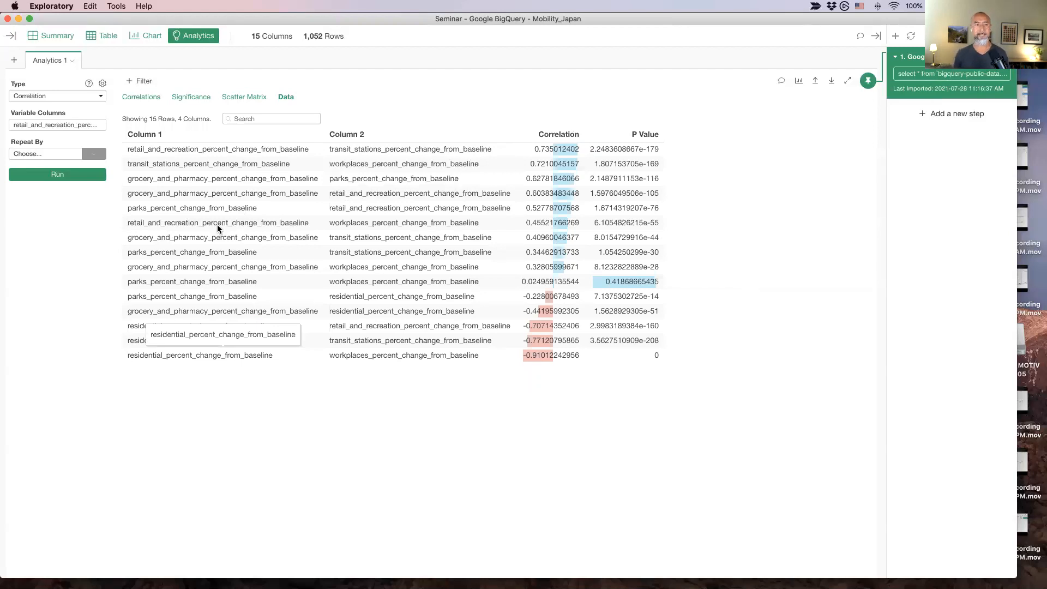
{"action": "left_click", "coordinate": [136, 97]}
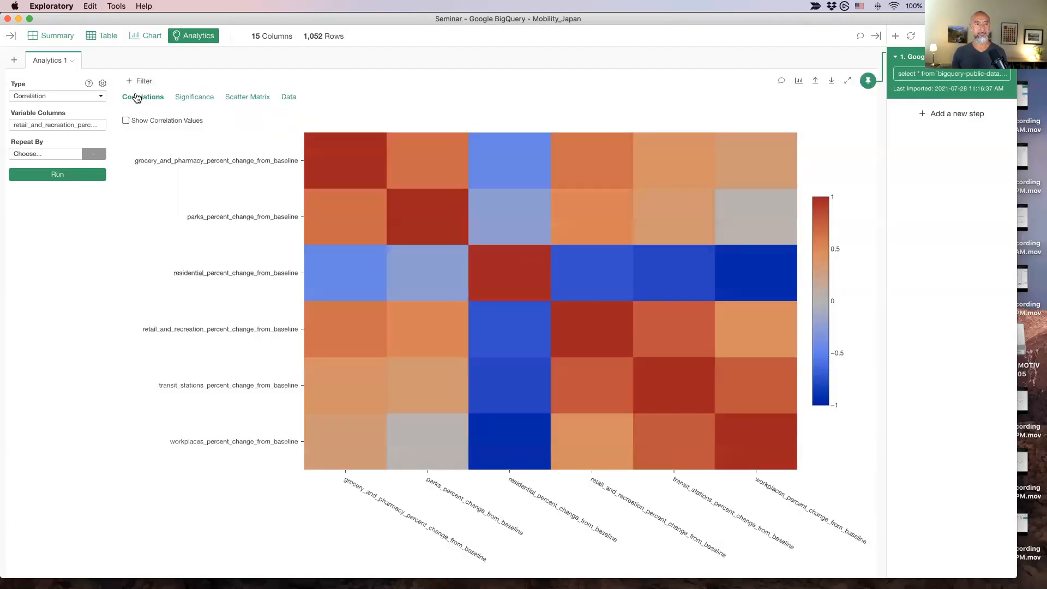
- Return to the sub_region_1 bar chart and switch to the BigQuery-Exploratory-en.key presentation in Keynote
{"action": "left_click", "coordinate": [147, 36]}
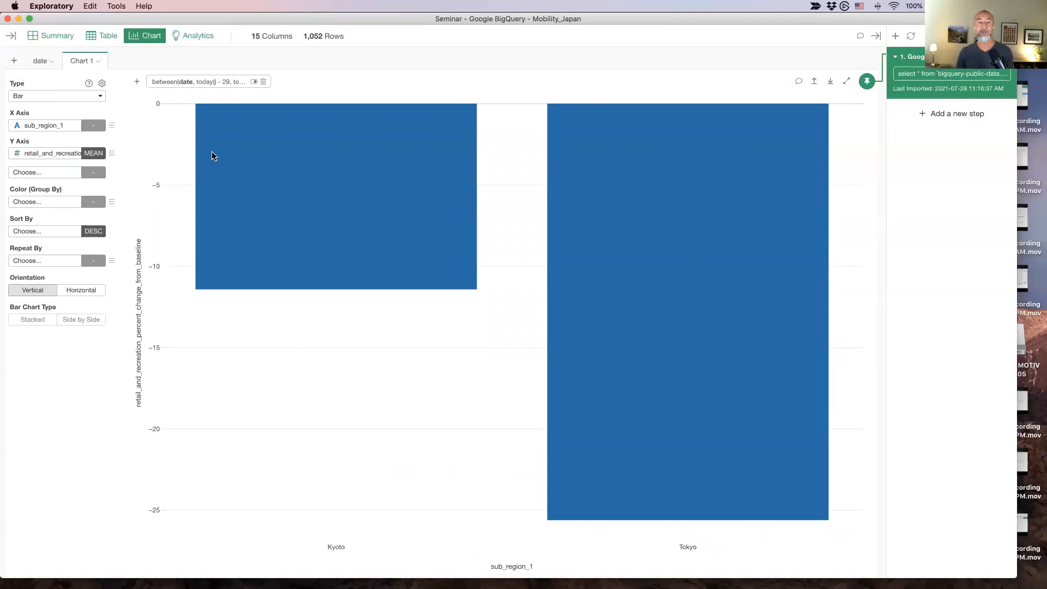
{"action": "key", "text": "super+Tab"}
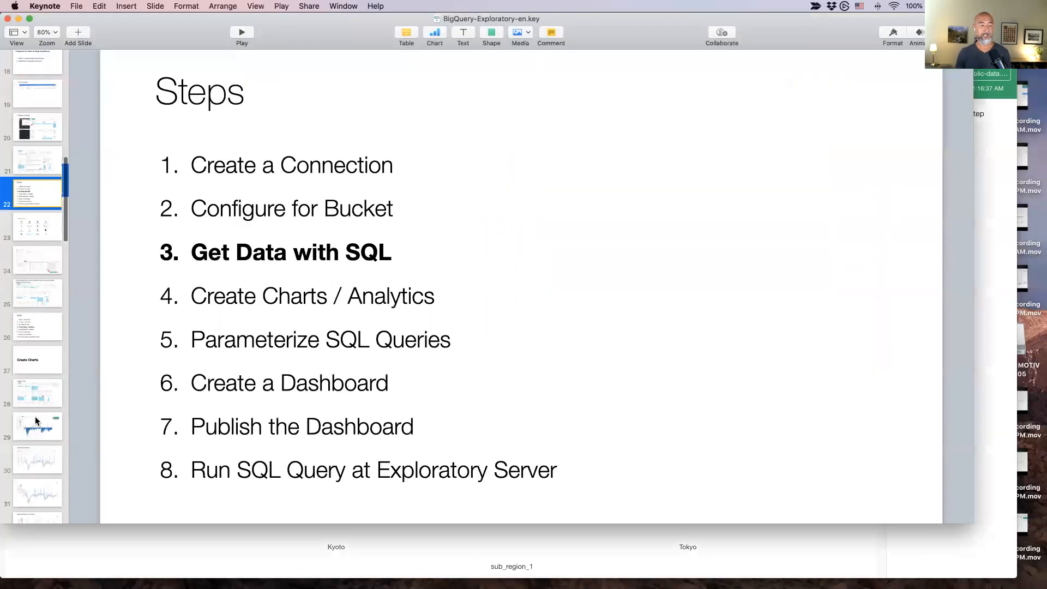
- Show the Steps slide that highlights Parameterize SQL Queries in the presentation
{"action": "scroll", "coordinate": [35, 420], "scroll_direction": "down", "scroll_amount": 10}
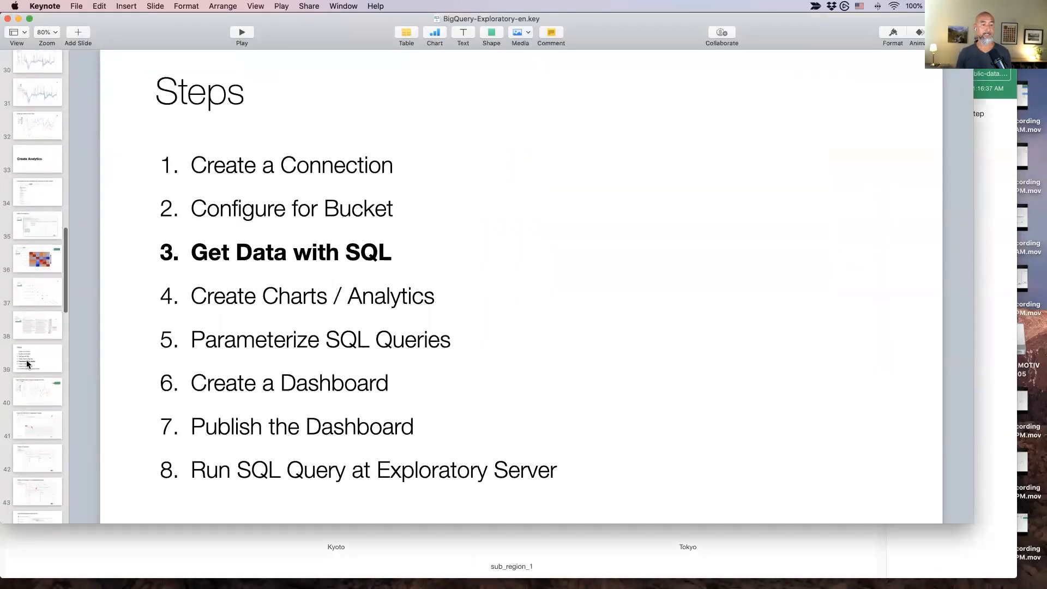
{"action": "left_click", "coordinate": [26, 359]}
{"action": "scroll", "coordinate": [26, 358], "scroll_direction": "down", "scroll_amount": 3}
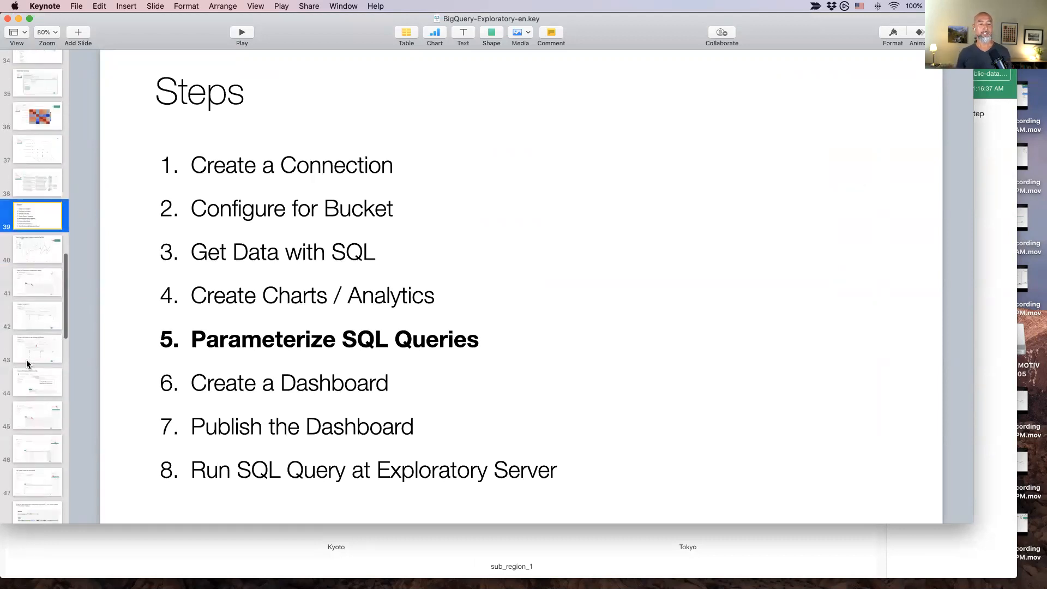
{"action": "scroll", "coordinate": [26, 358], "scroll_direction": "down", "scroll_amount": 1}
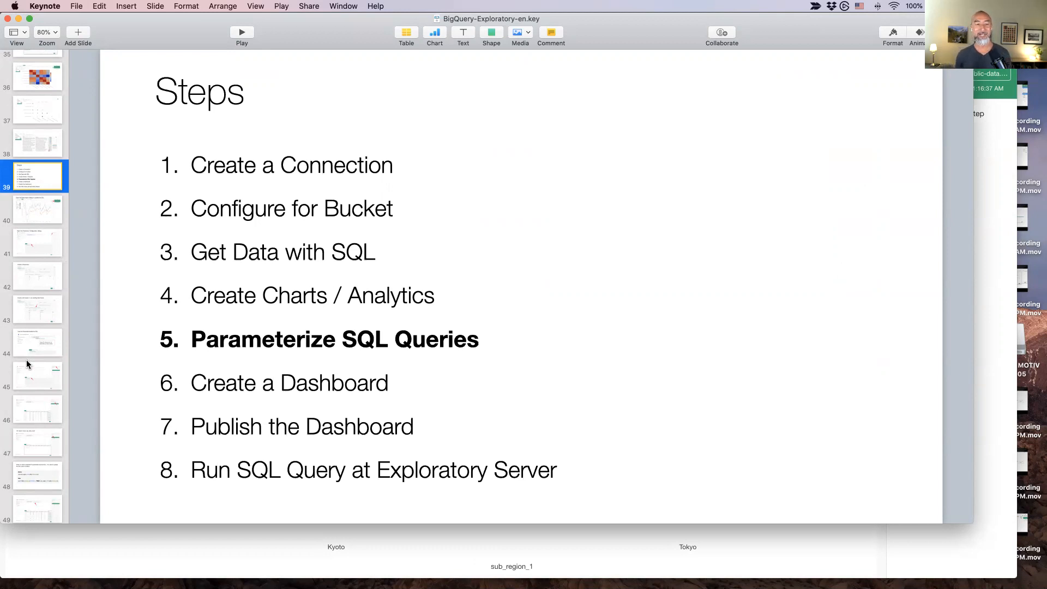
- Switch to Exploratory, open the Mobility_Japan BigQuery query for editing, and open the prefecture parameter's settings
{"action": "key", "text": "super+Tab"}
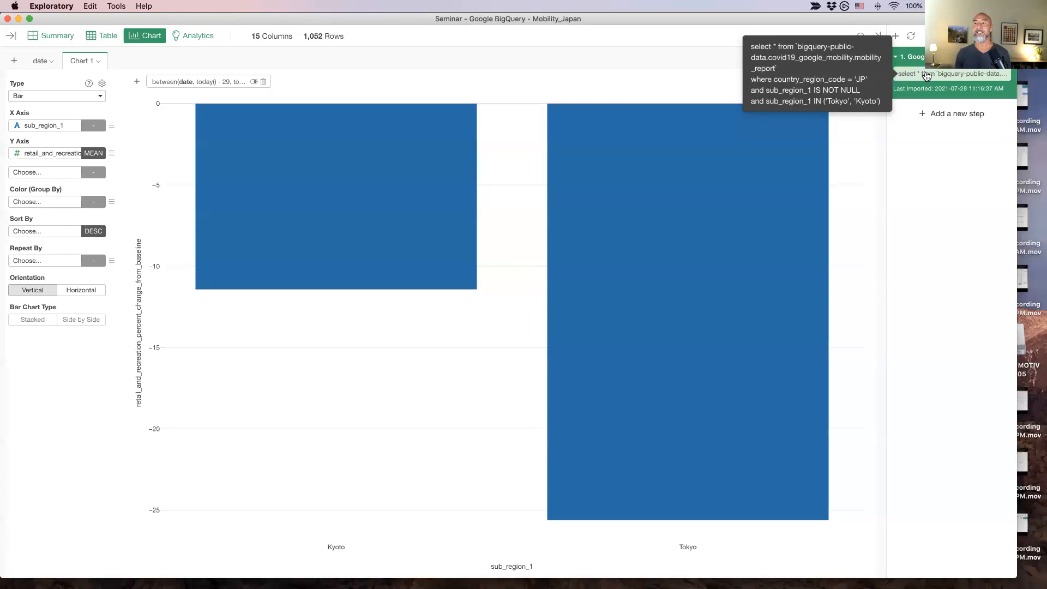
{"action": "left_click", "coordinate": [926, 75]}
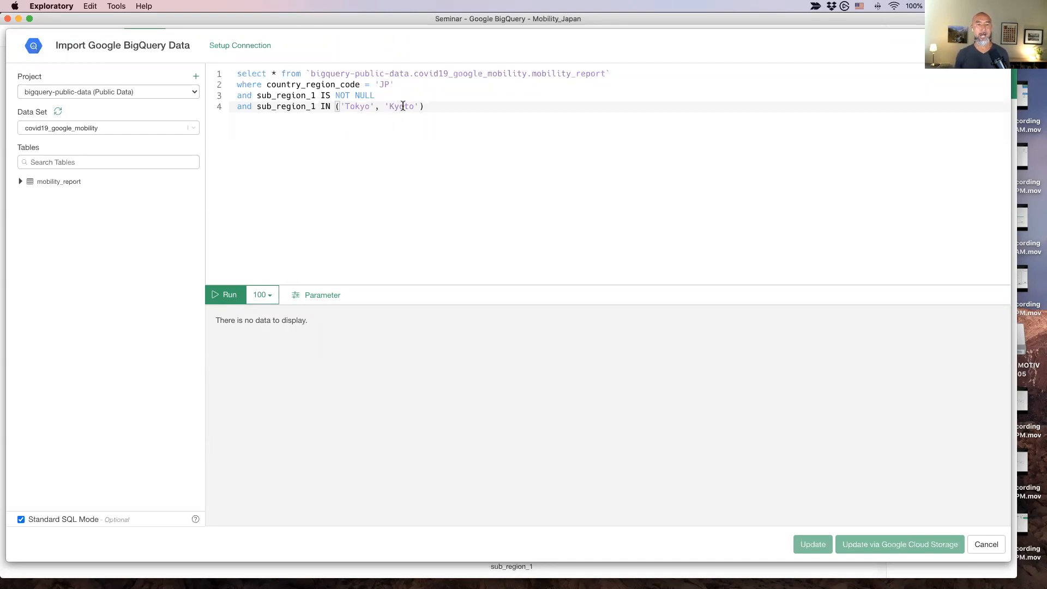
{"action": "left_click", "coordinate": [318, 297]}
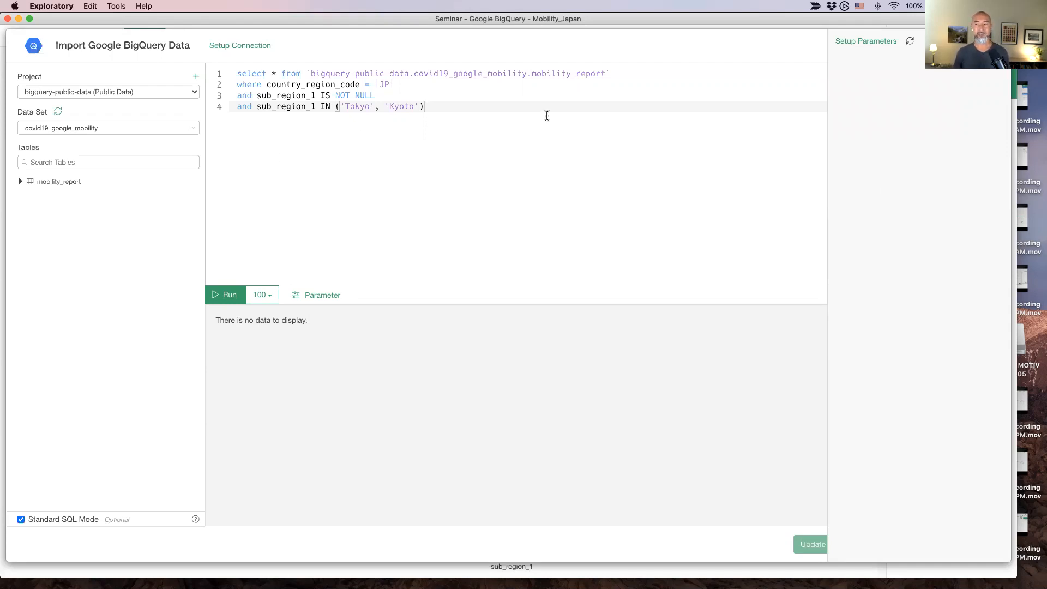
{"action": "left_click", "coordinate": [864, 41]}
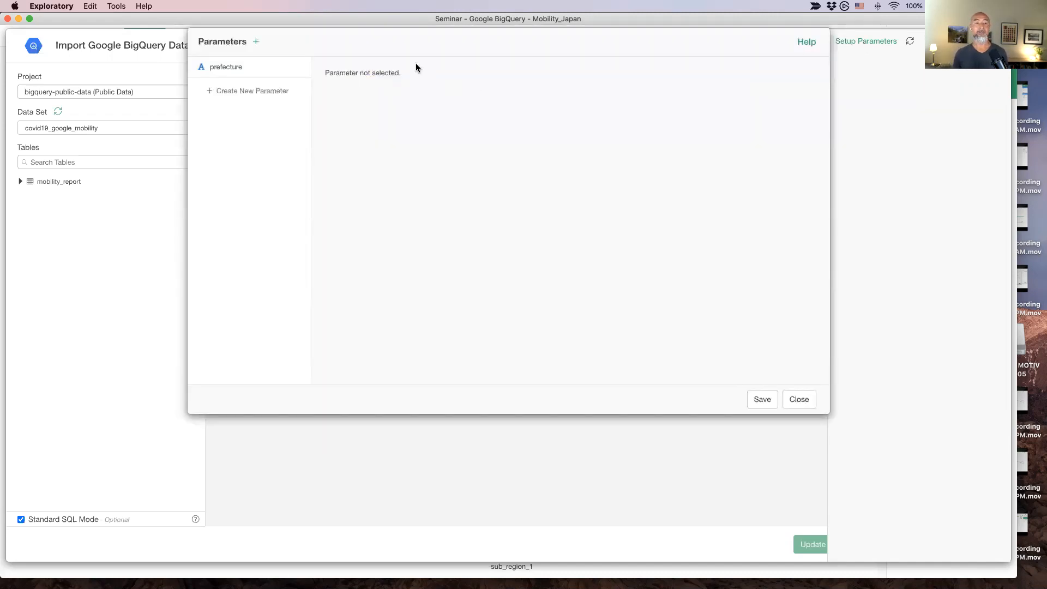
{"action": "left_click", "coordinate": [234, 70]}
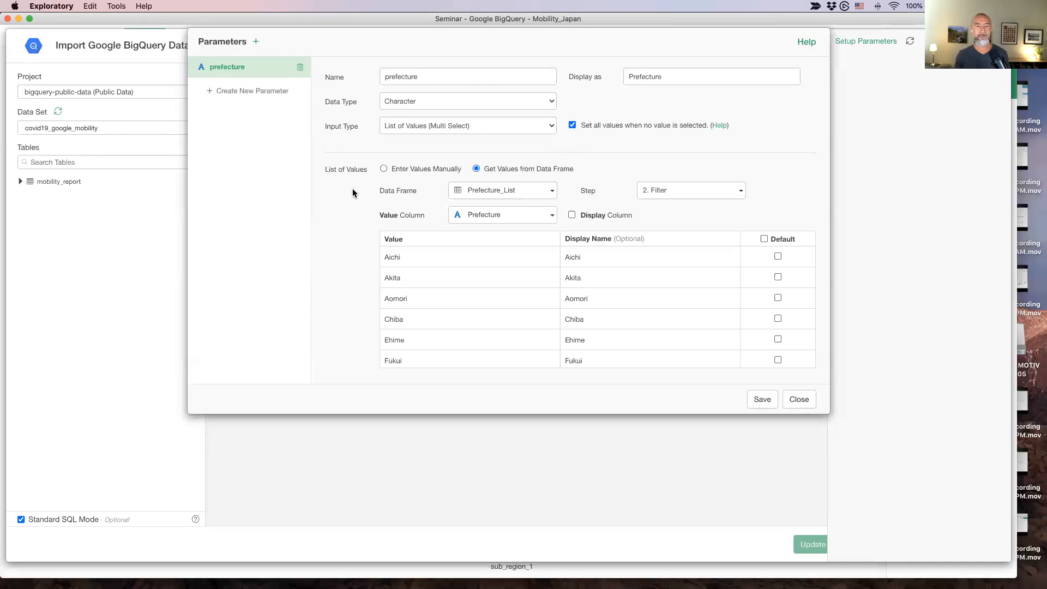
- Review the manual and data-frame value sources of the prefecture parameter, keep Prefecture_List at the Filter step, and save the parameter
{"action": "left_click", "coordinate": [398, 170]}
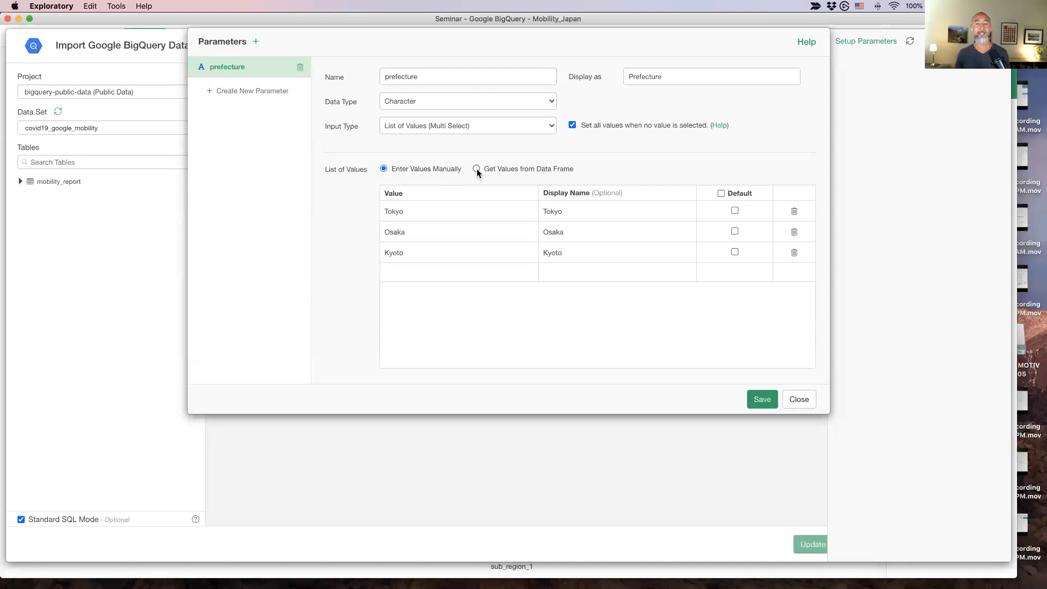
{"action": "left_click", "coordinate": [496, 170]}
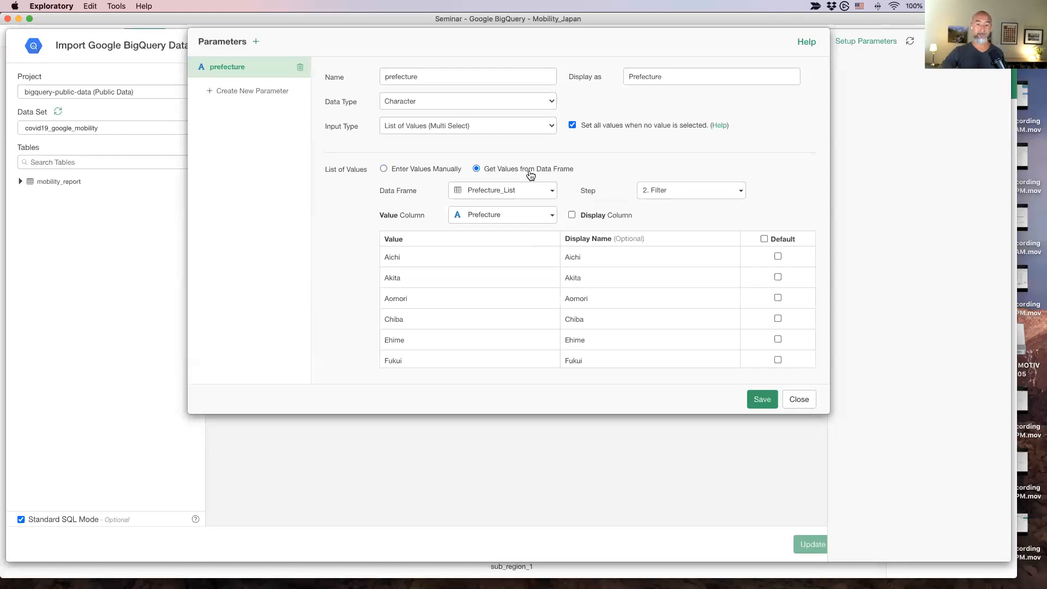
{"action": "left_click", "coordinate": [488, 196]}
{"action": "left_click", "coordinate": [488, 198]}
{"action": "left_click", "coordinate": [488, 198]}
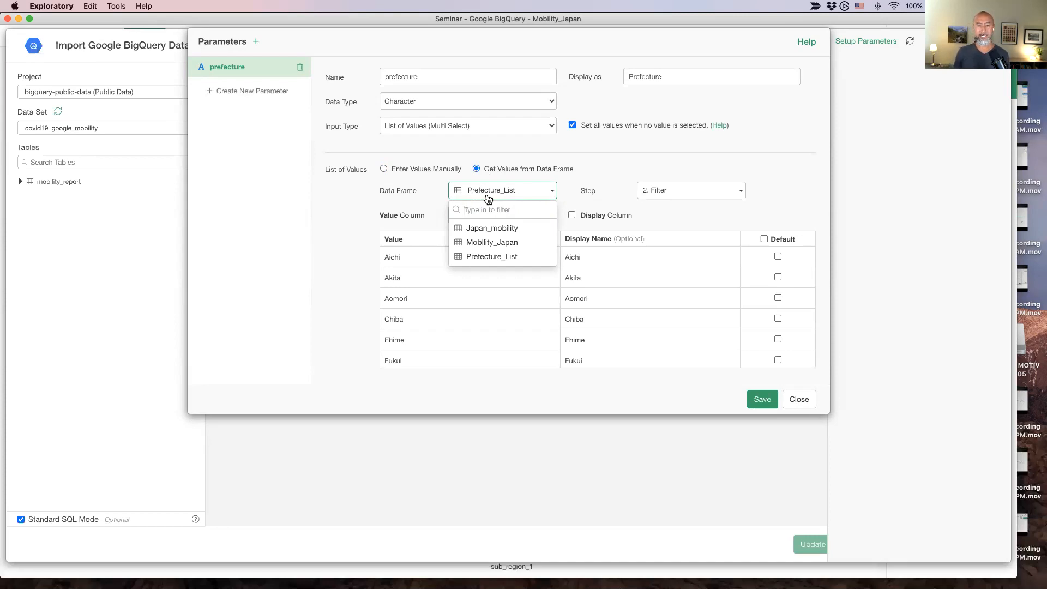
{"action": "left_click", "coordinate": [564, 181]}
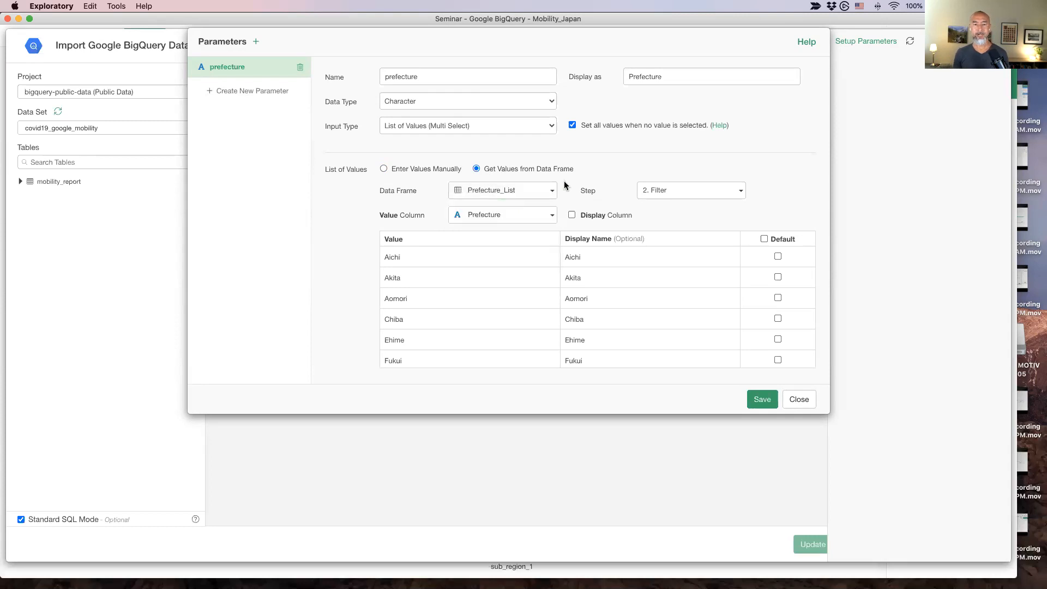
{"action": "left_click", "coordinate": [675, 191]}
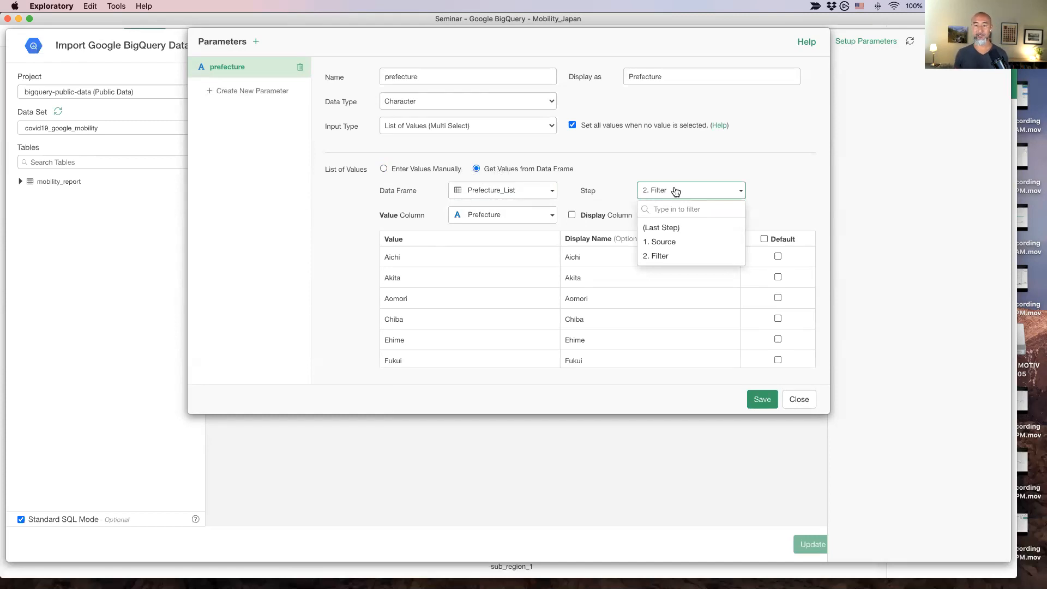
{"action": "left_click", "coordinate": [617, 190]}
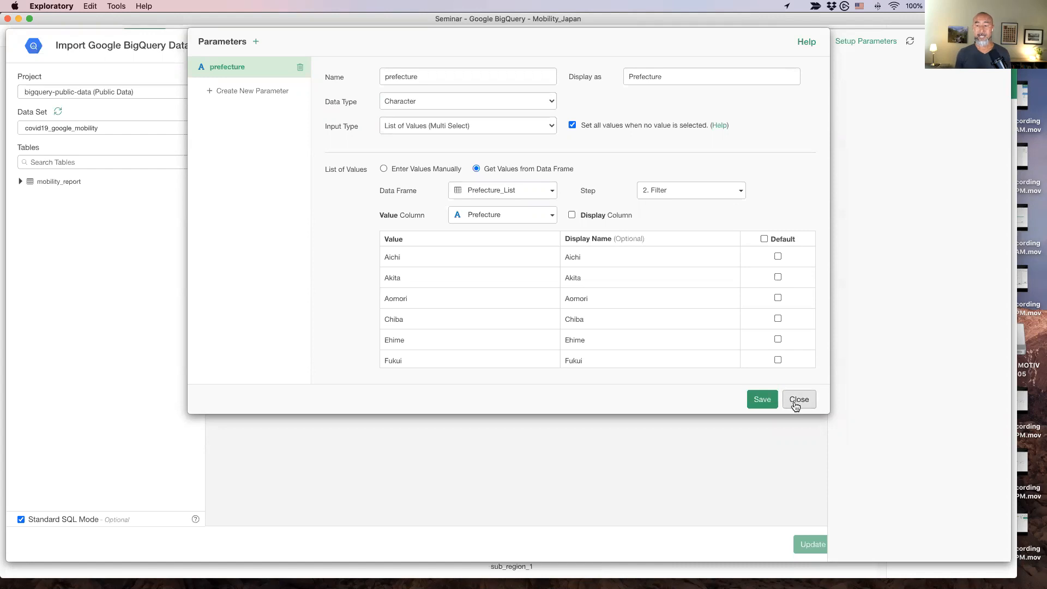
{"action": "left_click", "coordinate": [762, 400]}
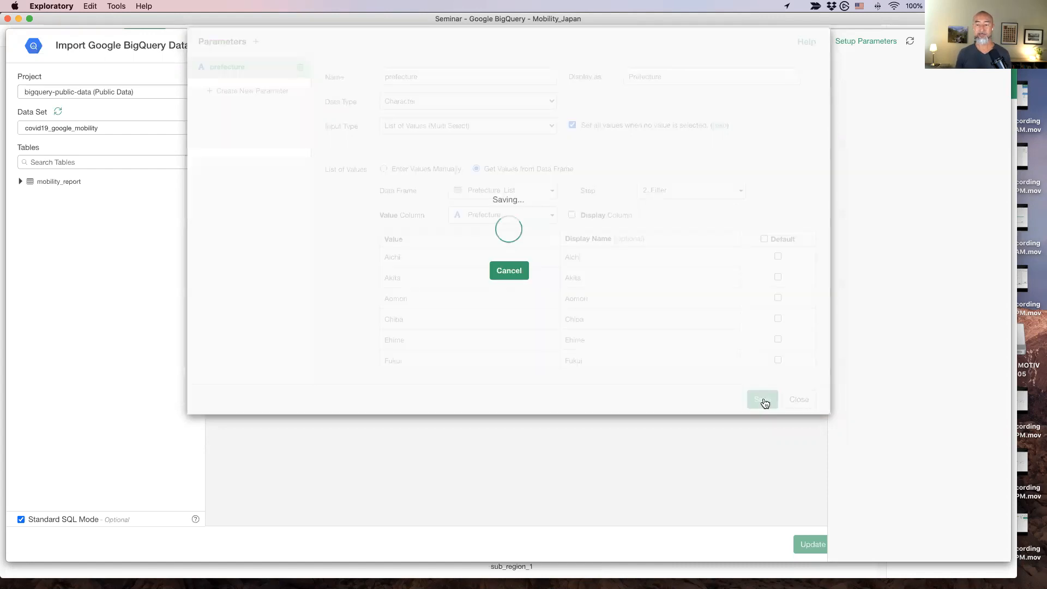
{"action": "left_click", "coordinate": [795, 401]}
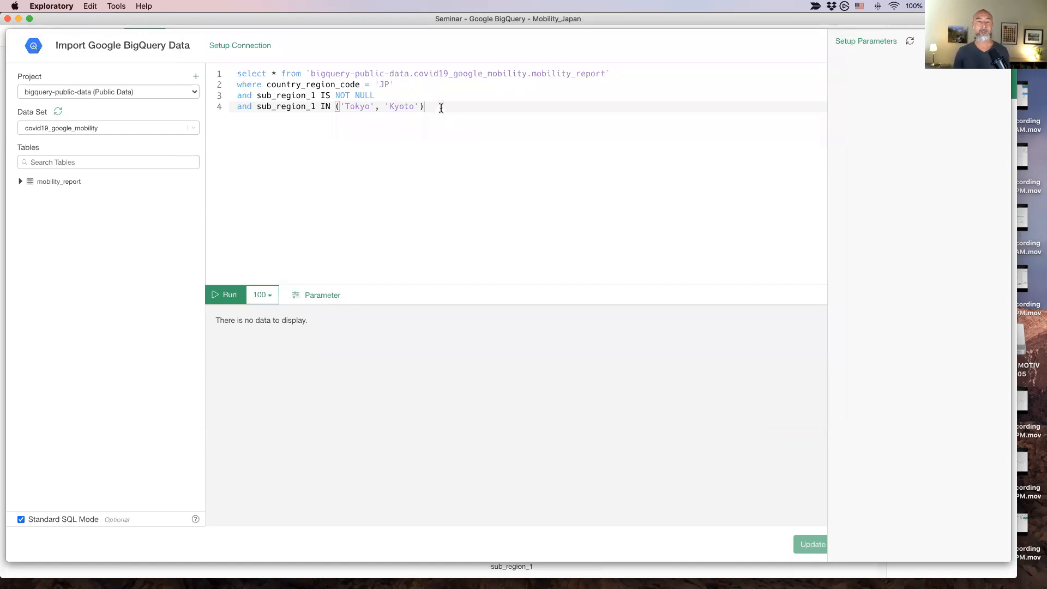
- Replace the 'Tokyo', 'Kyoto' list in the query's sub_region_1 IN condition with the parameter @{prefecture}
{"action": "key", "text": "Left"}
{"action": "key", "text": "Left"}
{"action": "key", "text": "Left"}
{"action": "key", "text": "Left"}
{"action": "key", "text": "Left"}
{"action": "key", "text": "Left"}
{"action": "key", "text": "Left"}
{"action": "key", "text": "Left"}
{"action": "key", "text": "shift+super+Right"}
{"action": "key", "text": "shift+Left"}
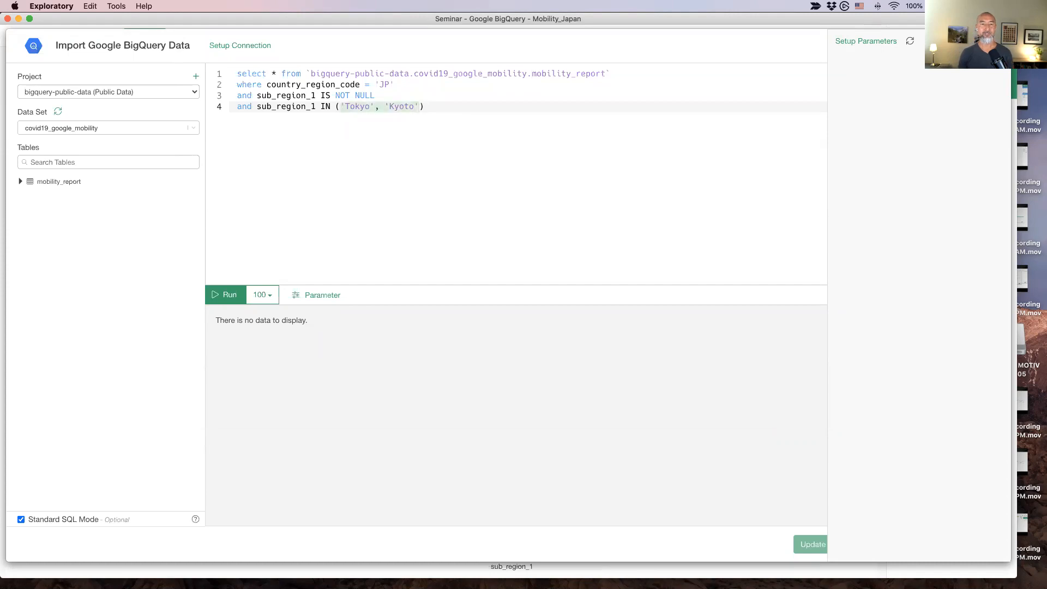
{"action": "key", "text": "BackSpace"}
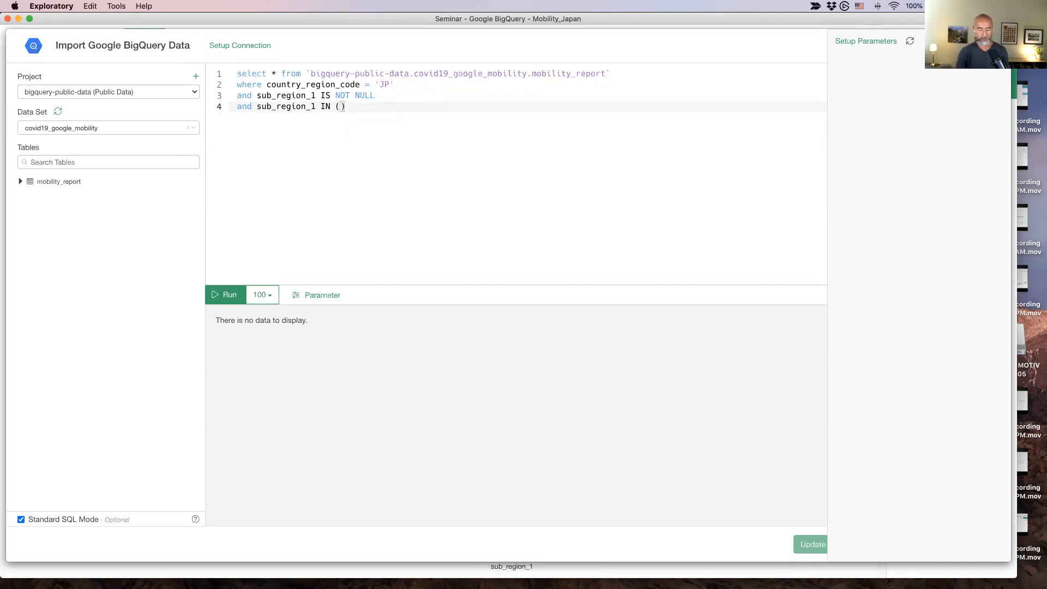
{"action": "type", "text": "@"}
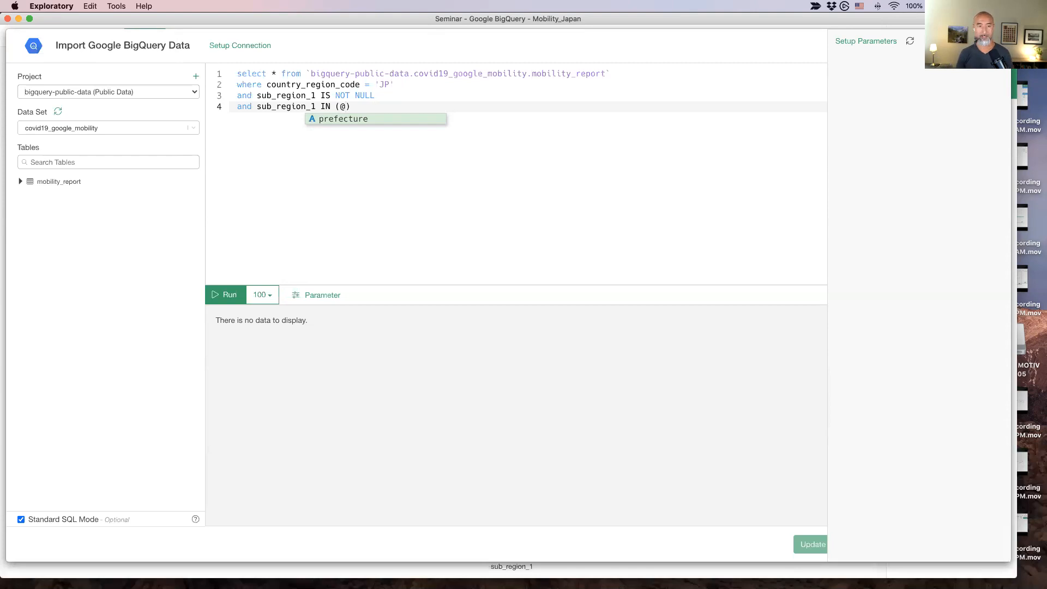
{"action": "key", "text": "Return"}
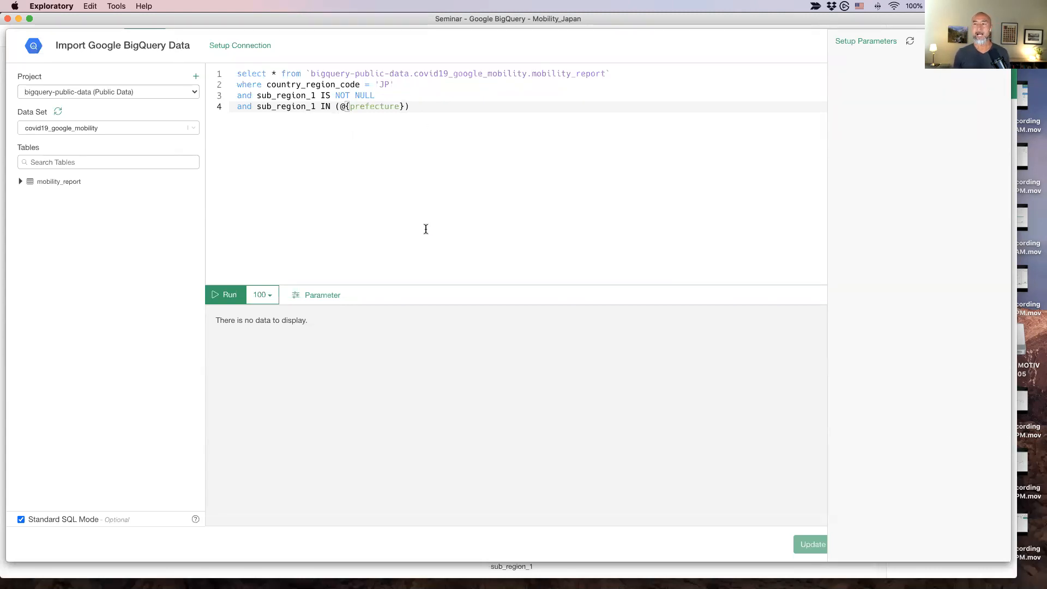
- Refresh the query parameters, choose Tokyo, Kyoto and Osaka for Prefecture, and run the query
{"action": "left_click", "coordinate": [765, 126]}
{"action": "left_click", "coordinate": [910, 43]}
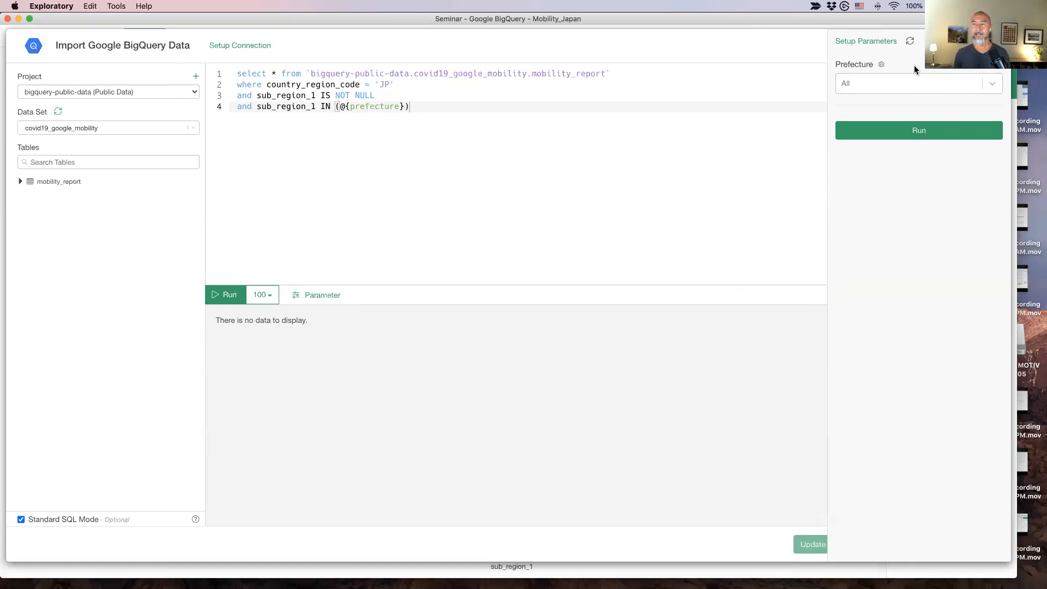
{"action": "left_click", "coordinate": [912, 83]}
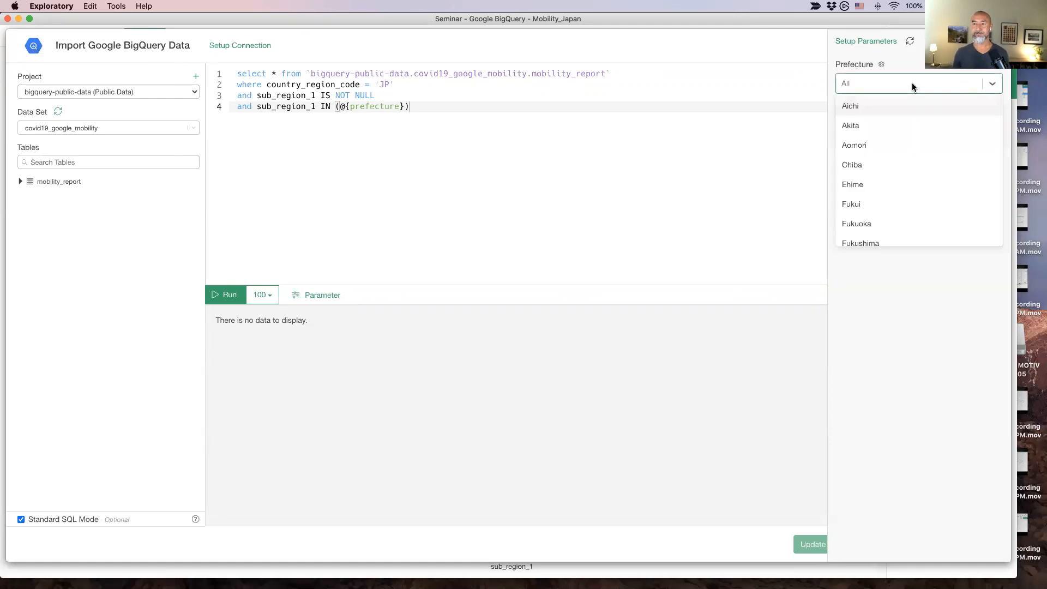
{"action": "type", "text": "tokyo"}
{"action": "key", "text": "Return"}
{"action": "type", "text": "kyo"}
{"action": "key", "text": "Return"}
{"action": "type", "text": "osaka"}
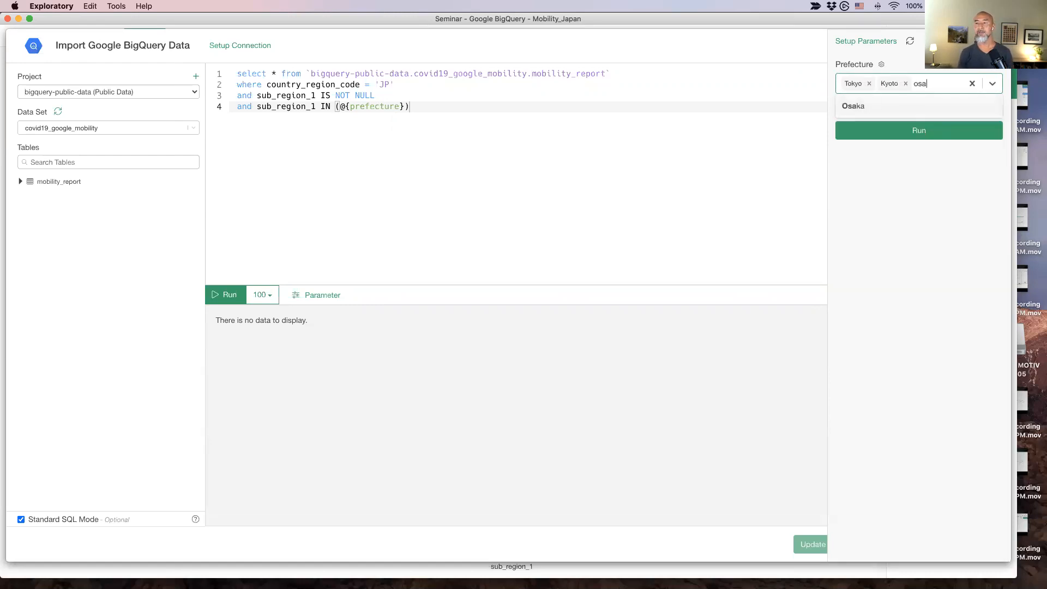
{"action": "key", "text": "Return"}
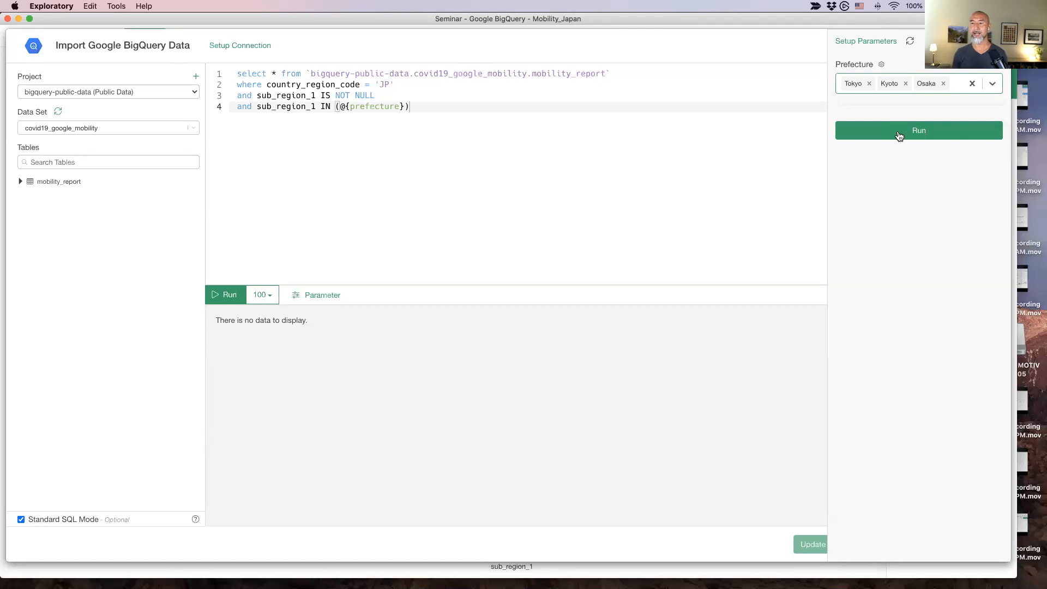
{"action": "left_click", "coordinate": [899, 135]}
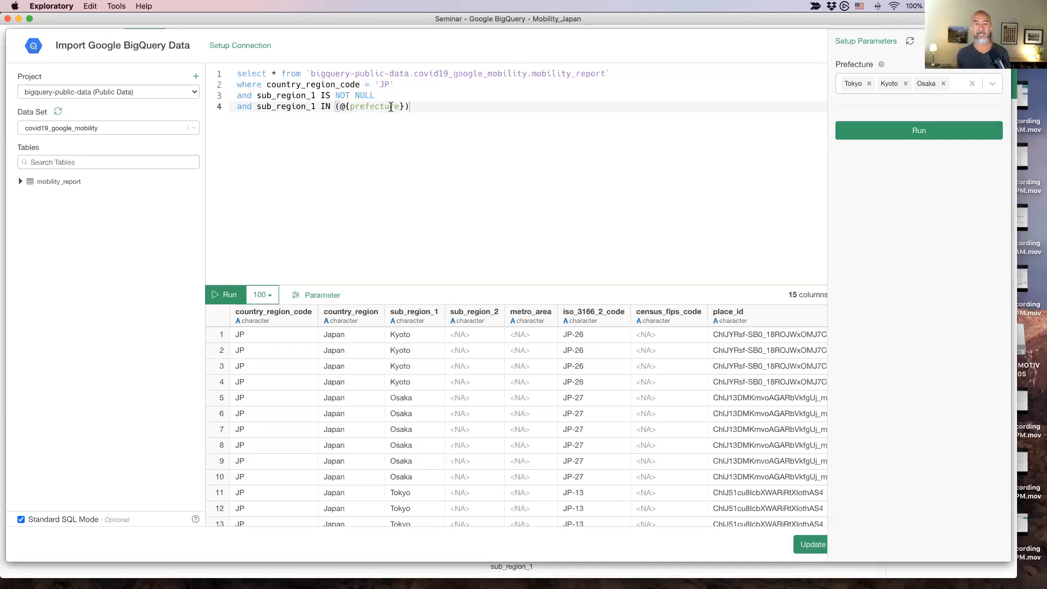
- Look through the query results, clear the chosen prefectures, and rerun the query with Prefecture set to All
{"action": "scroll", "coordinate": [416, 412], "scroll_direction": "down", "scroll_amount": 3}
{"action": "scroll", "coordinate": [416, 413], "scroll_direction": "up", "scroll_amount": 3}
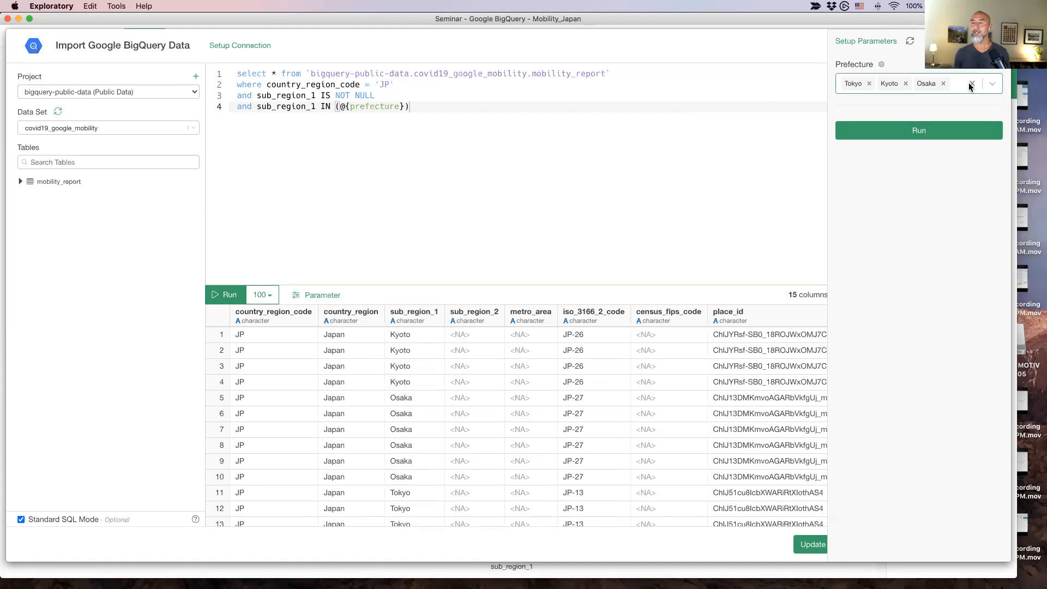
{"action": "left_click", "coordinate": [971, 85]}
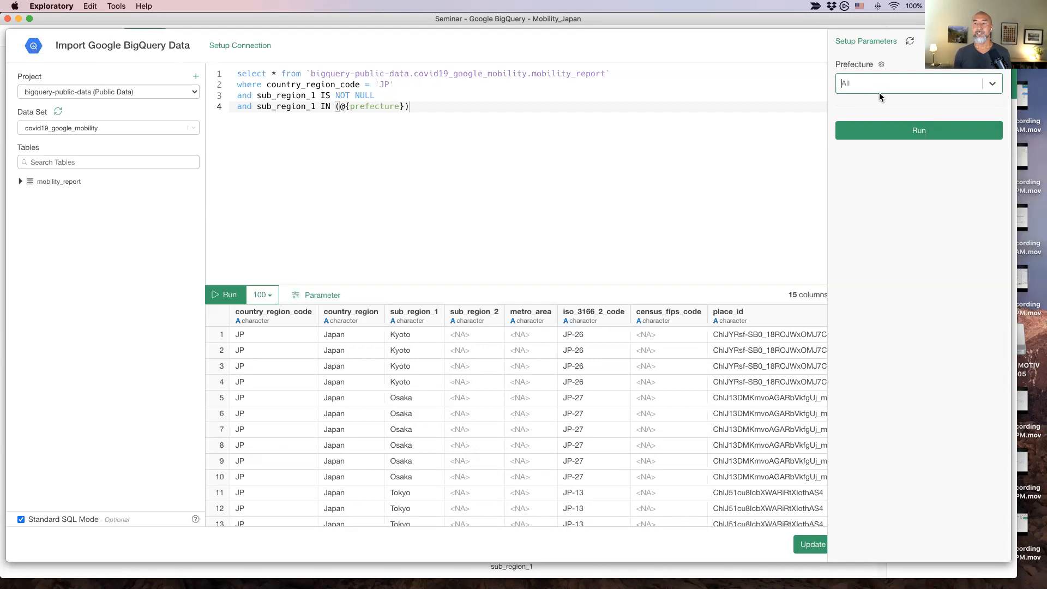
{"action": "left_click", "coordinate": [909, 135]}
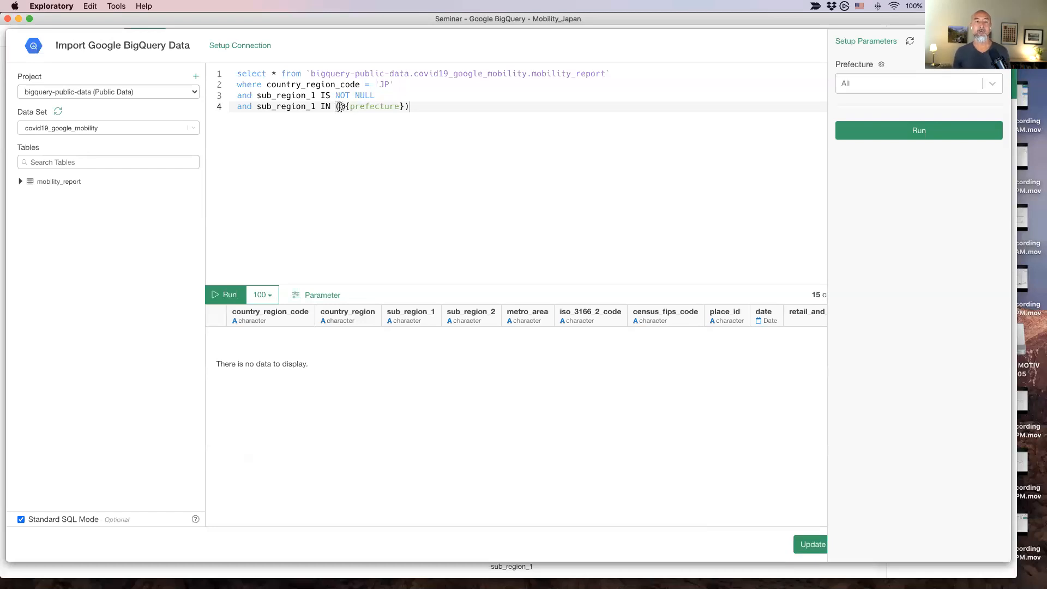
- Insert IF(@{prefecture} IS NULL, TRUE, before the sub_region_1 IN condition on line 4 of the query
{"action": "left_click", "coordinate": [257, 107]}
{"action": "type", "text": "IF"}
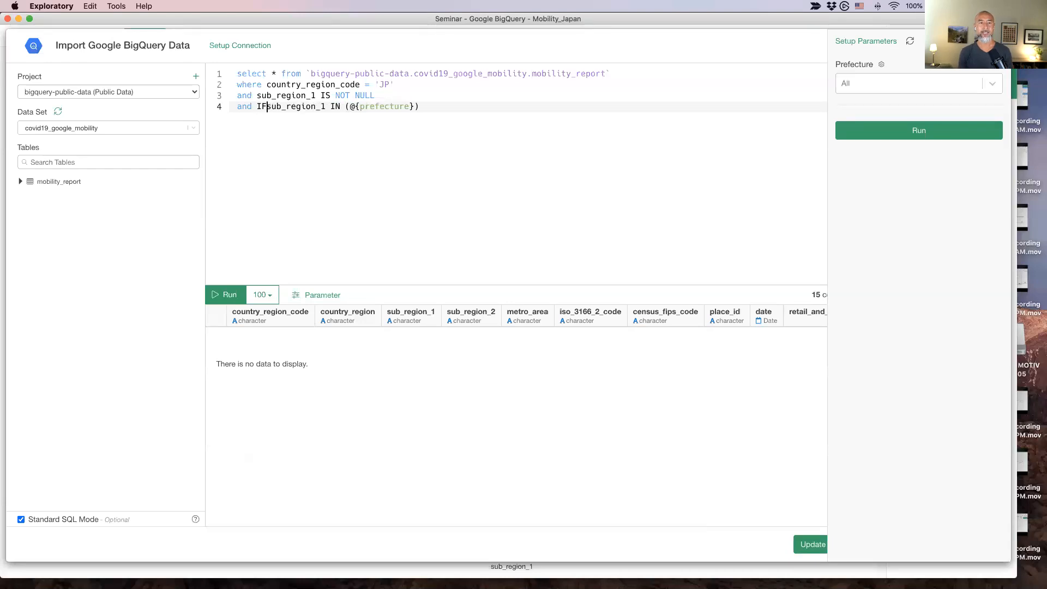
{"action": "type", "text": "("}
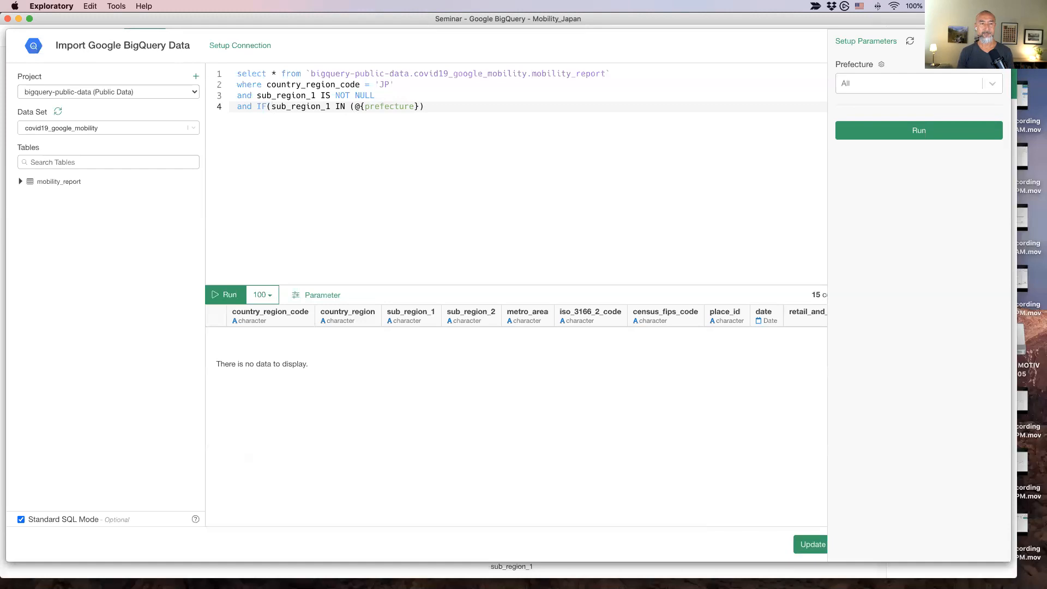
{"action": "type", "text": "@"}
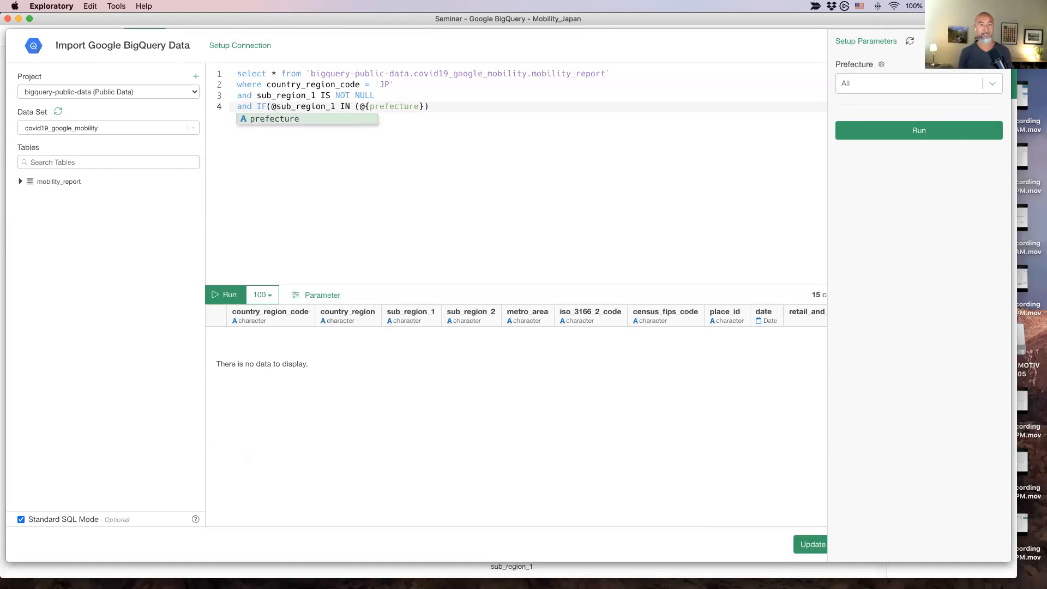
{"action": "key", "text": "Return"}
{"action": "type", "text": "IS NULL"}
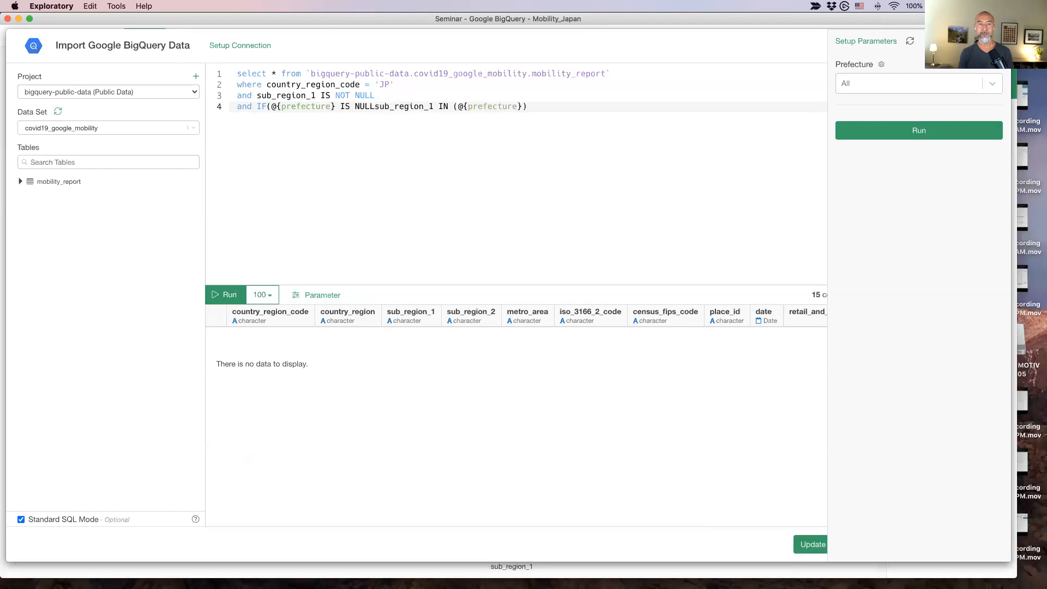
{"action": "type", "text": ", TRUE"}
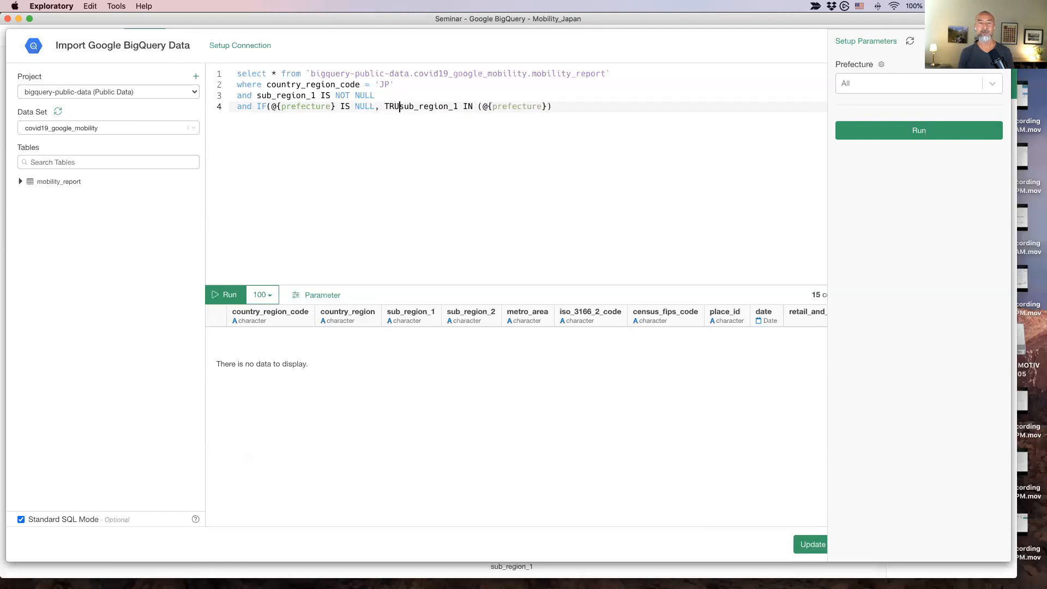
{"action": "type", "text": ","}
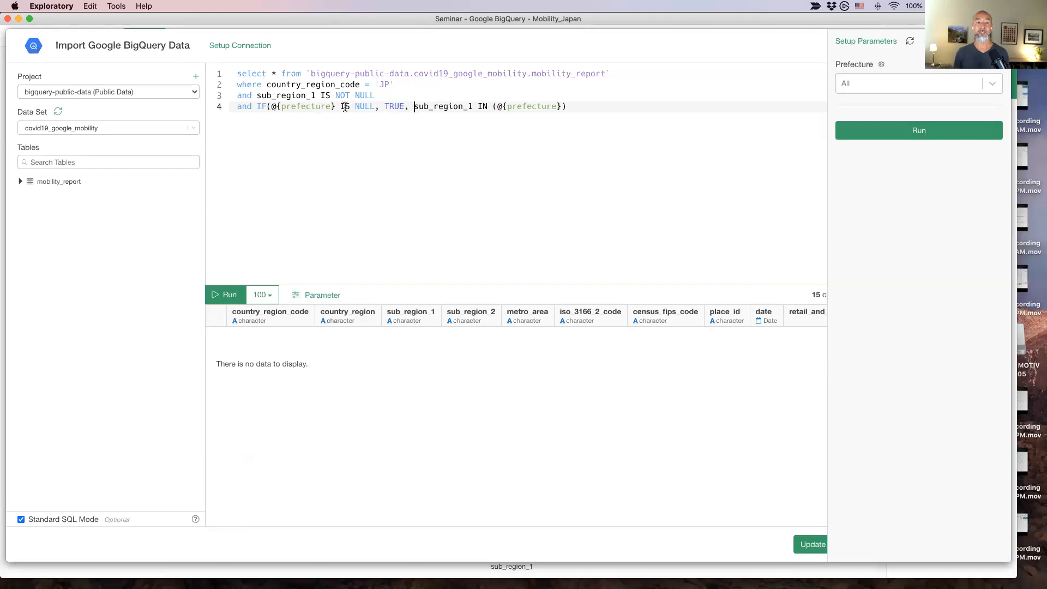
- Add the closing parenthesis to the IF condition and run the query with Prefecture set to All
{"action": "left_click", "coordinate": [415, 107]}
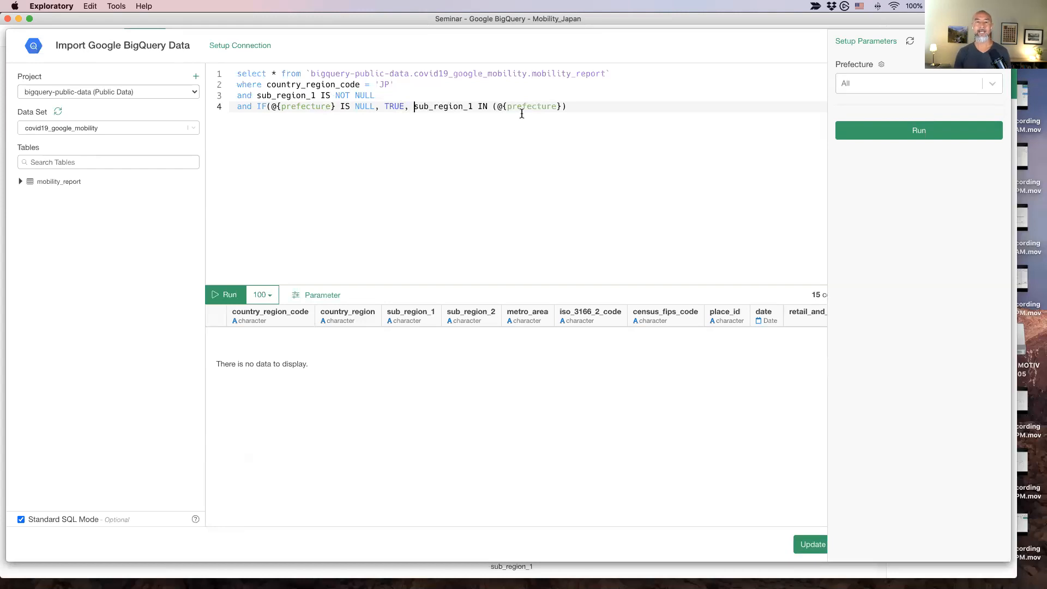
{"action": "left_click", "coordinate": [599, 104]}
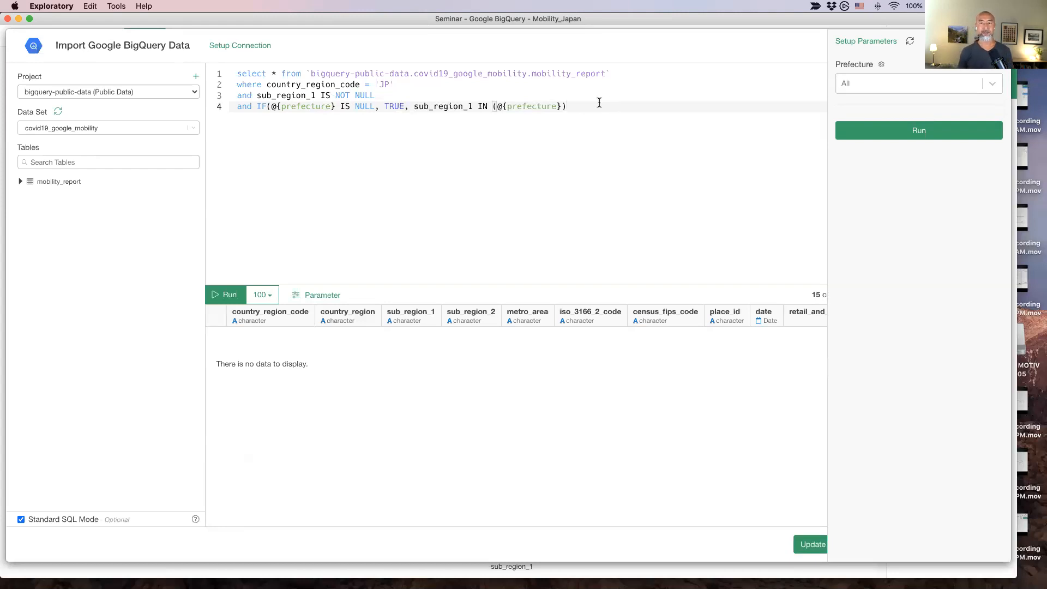
{"action": "key", "text": "Left"}
{"action": "left_click", "coordinate": [575, 109]}
{"action": "type", "text": ")"}
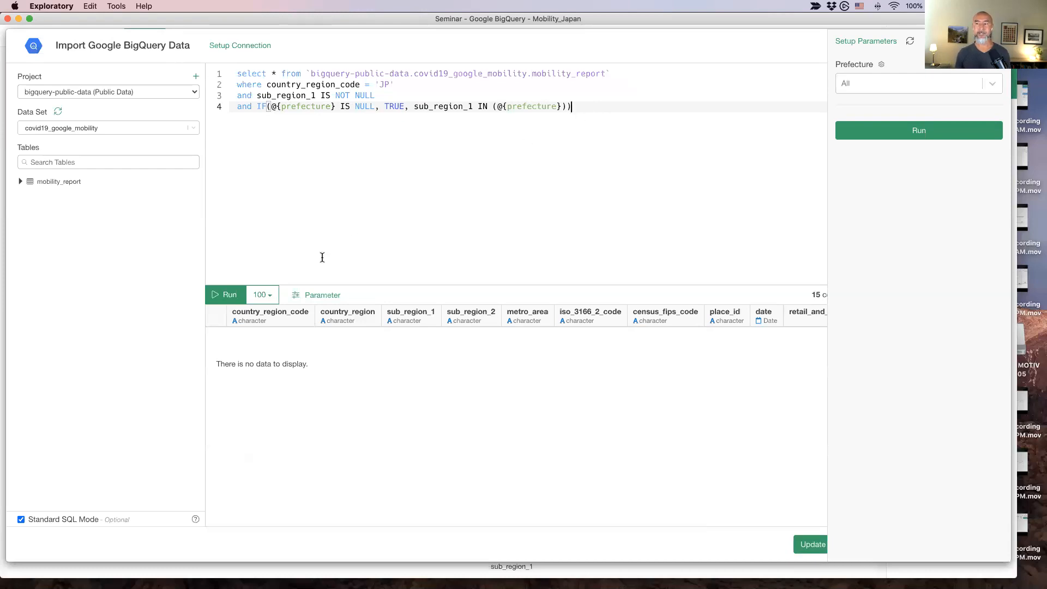
{"action": "left_click", "coordinate": [918, 132]}
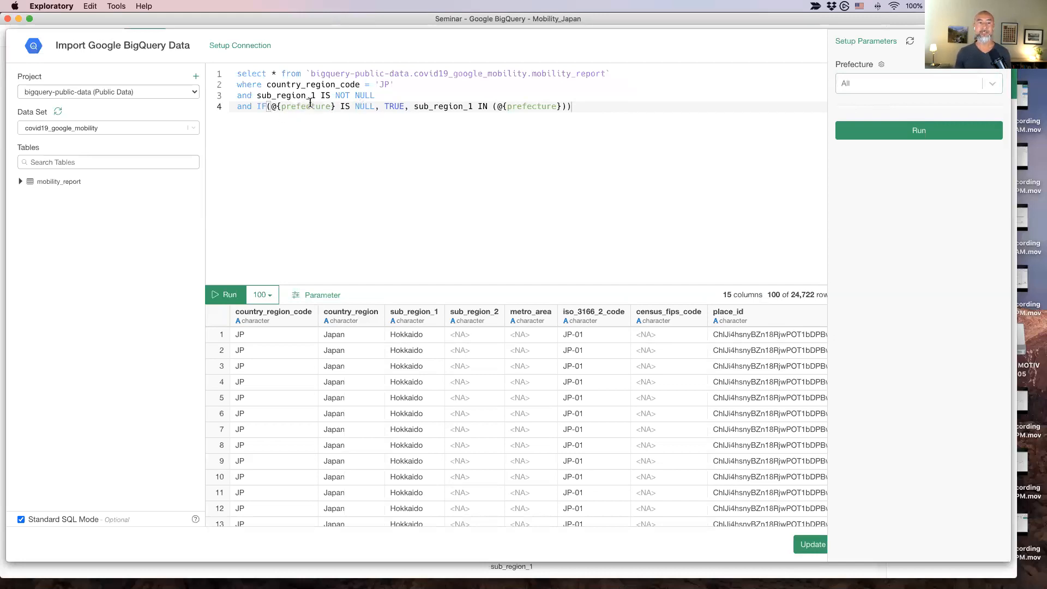
- Choose Aichi for the Prefecture parameter and run the query
{"action": "left_click_drag", "start_coordinate": [414, 106], "coordinate": [561, 108]}
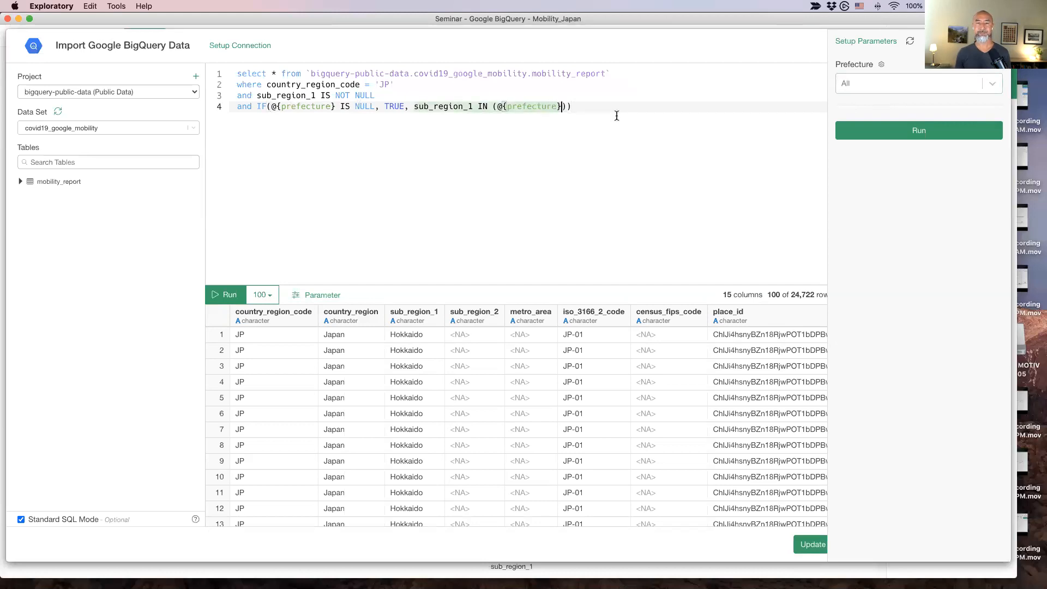
{"action": "left_click", "coordinate": [848, 83]}
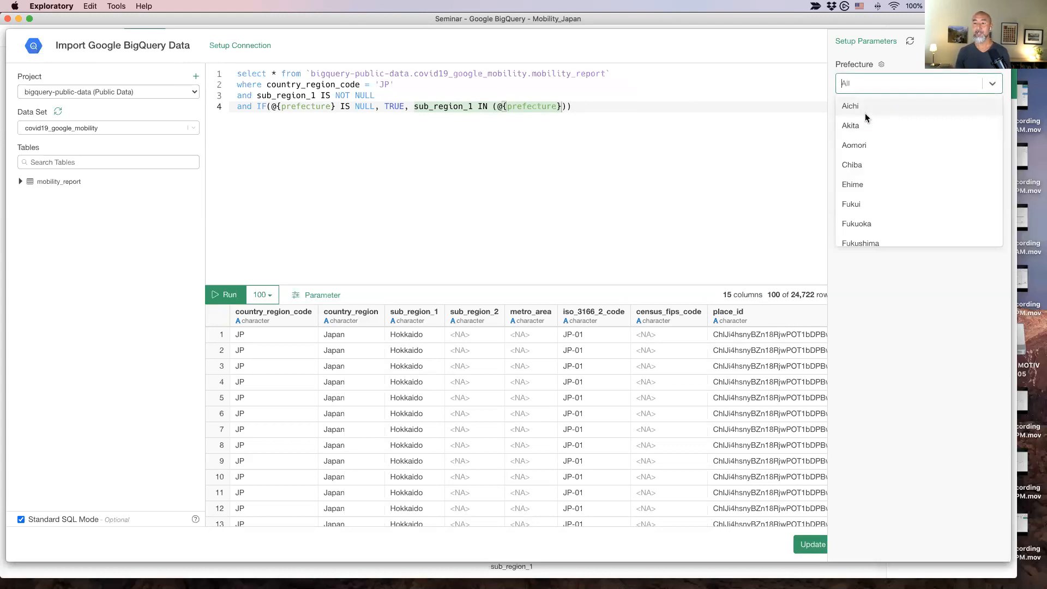
{"action": "left_click", "coordinate": [865, 113]}
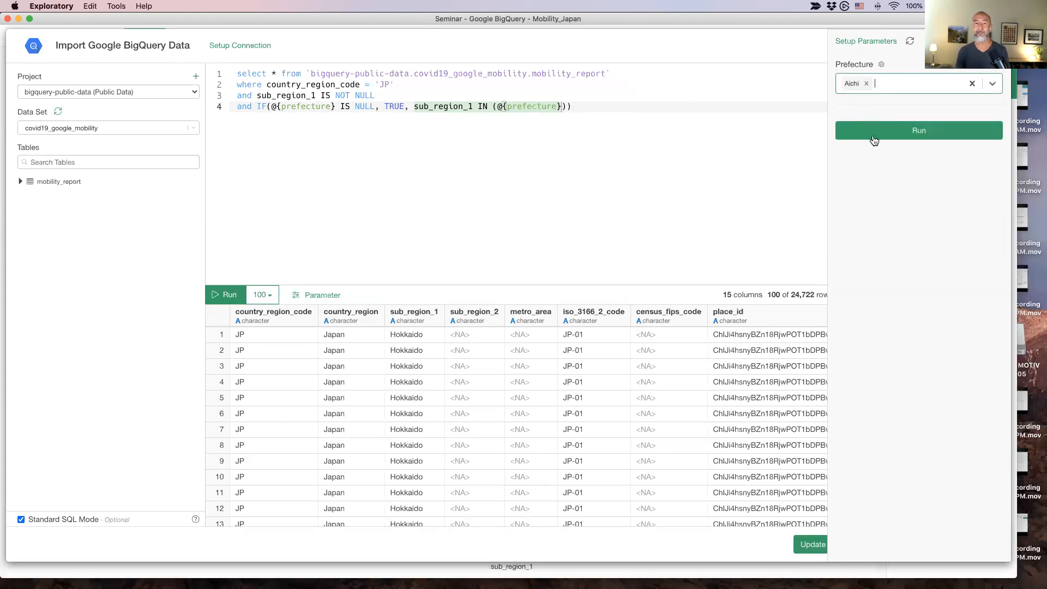
{"action": "left_click", "coordinate": [873, 139]}
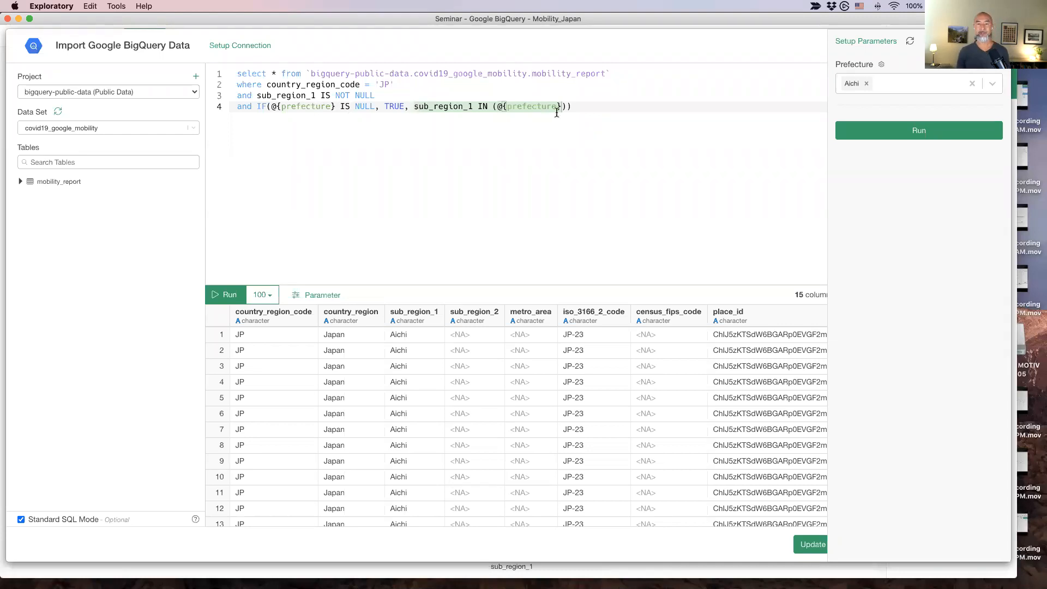
- Clear Aichi from Prefecture, rerun the query for all prefectures, and highlight the TRUE argument in the IF condition
{"action": "left_click", "coordinate": [866, 83]}
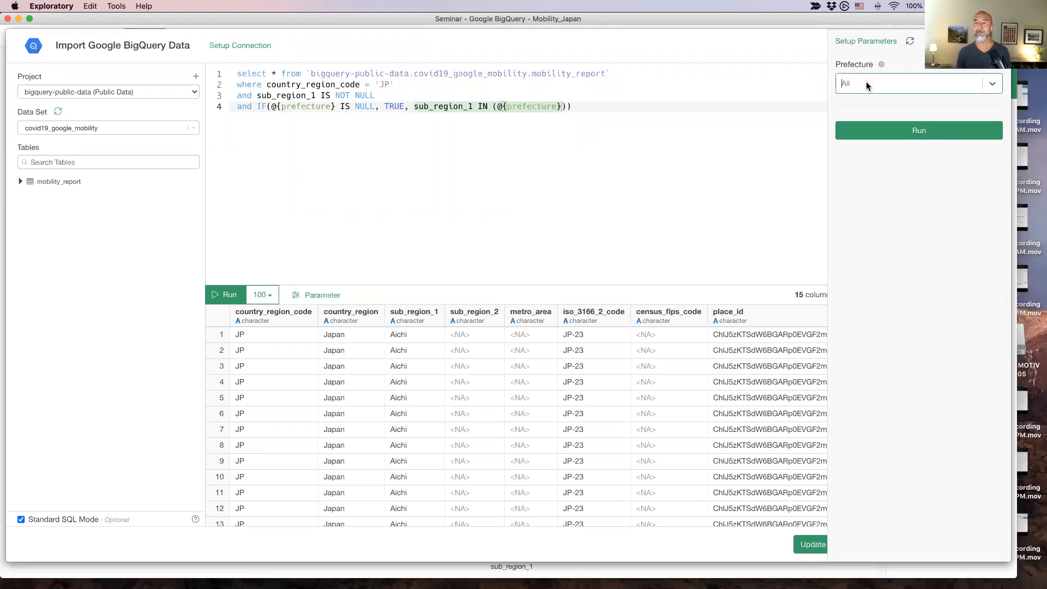
{"action": "left_click", "coordinate": [872, 138]}
{"action": "left_click", "coordinate": [395, 129]}
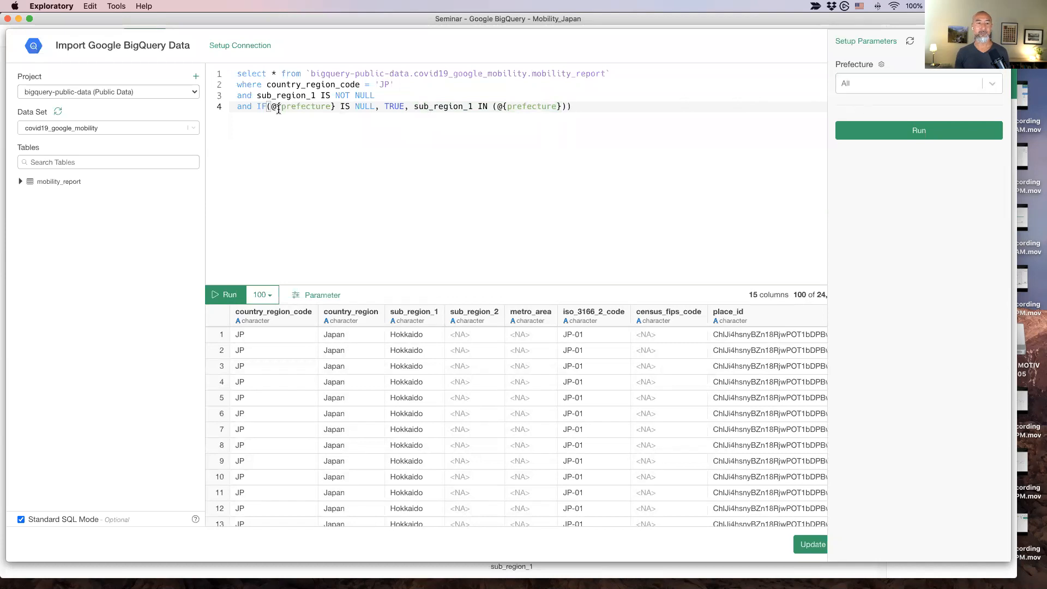
{"action": "left_click_drag", "start_coordinate": [384, 107], "coordinate": [405, 105]}
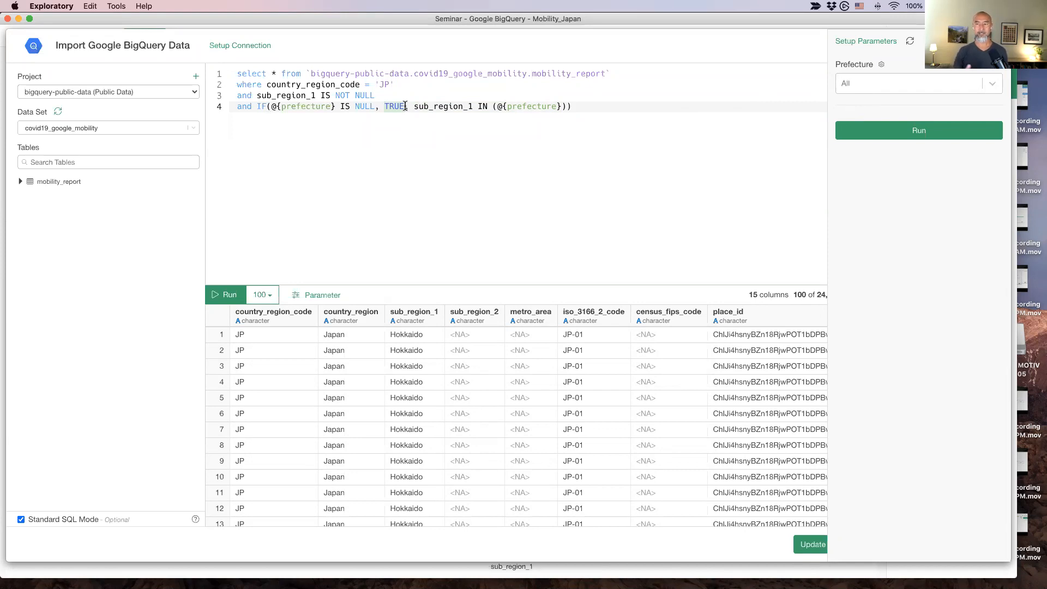
{"action": "left_click", "coordinate": [600, 113]}
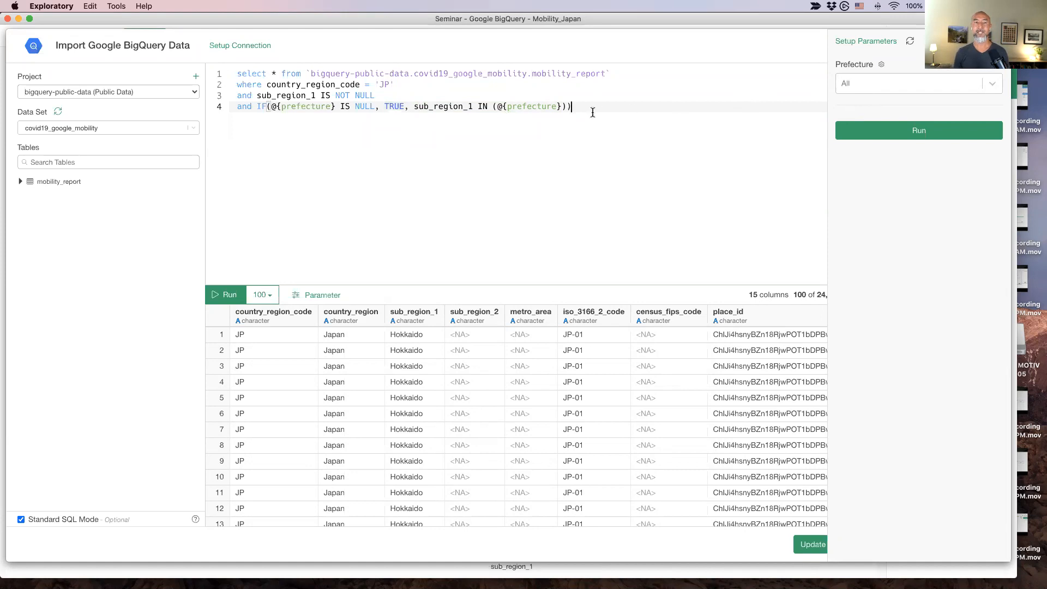
- Choose Tokyo and Kyoto for the Prefecture parameter and run the query
{"action": "left_click", "coordinate": [865, 84]}
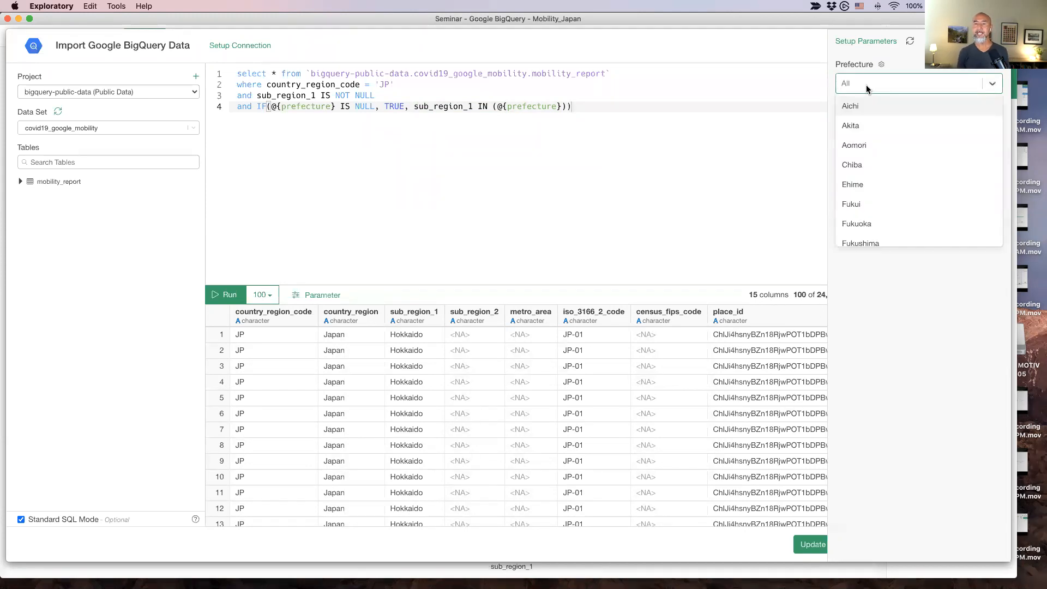
{"action": "type", "text": "tok"}
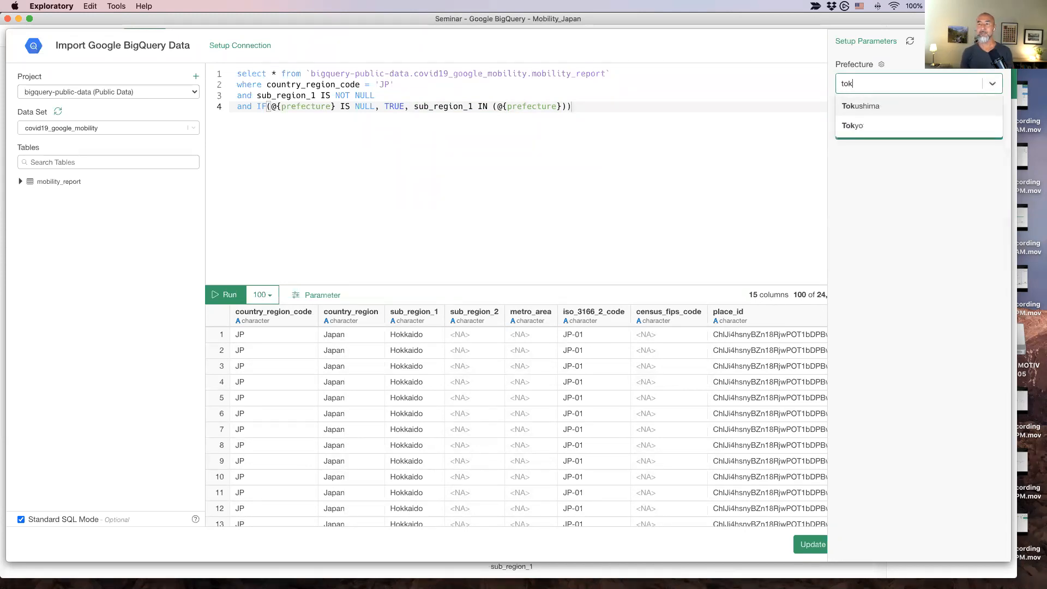
{"action": "type", "text": "y"}
{"action": "key", "text": "Return"}
{"action": "type", "text": "kyo"}
{"action": "key", "text": "Return"}
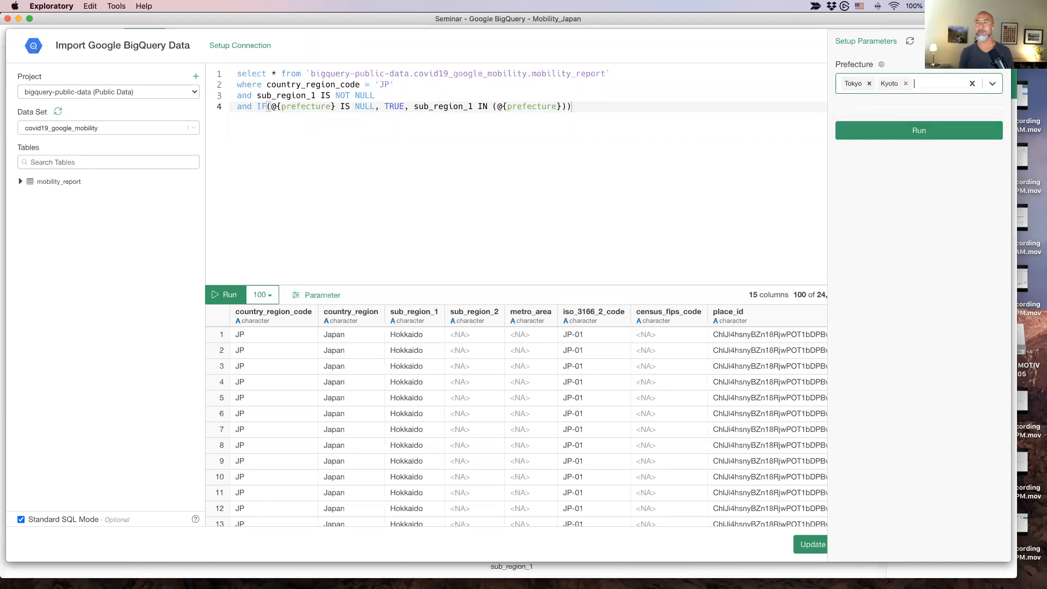
{"action": "left_click", "coordinate": [927, 132]}
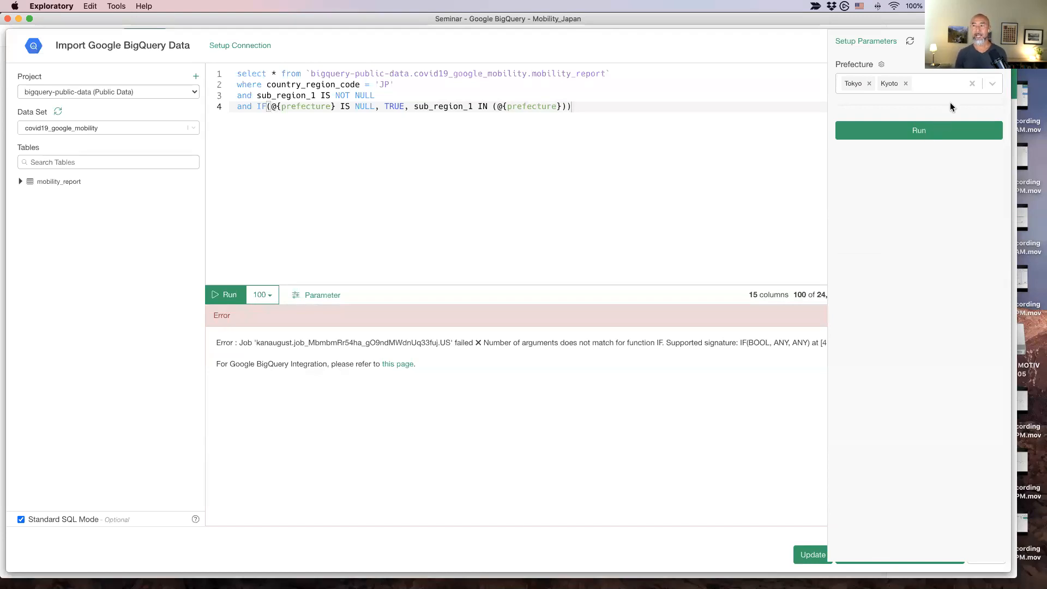
- Close the parameter settings and replace the @{prefecture} before IS NULL with the literal values 'Tokyo', 'Kyoto'
{"action": "left_click", "coordinate": [995, 42]}
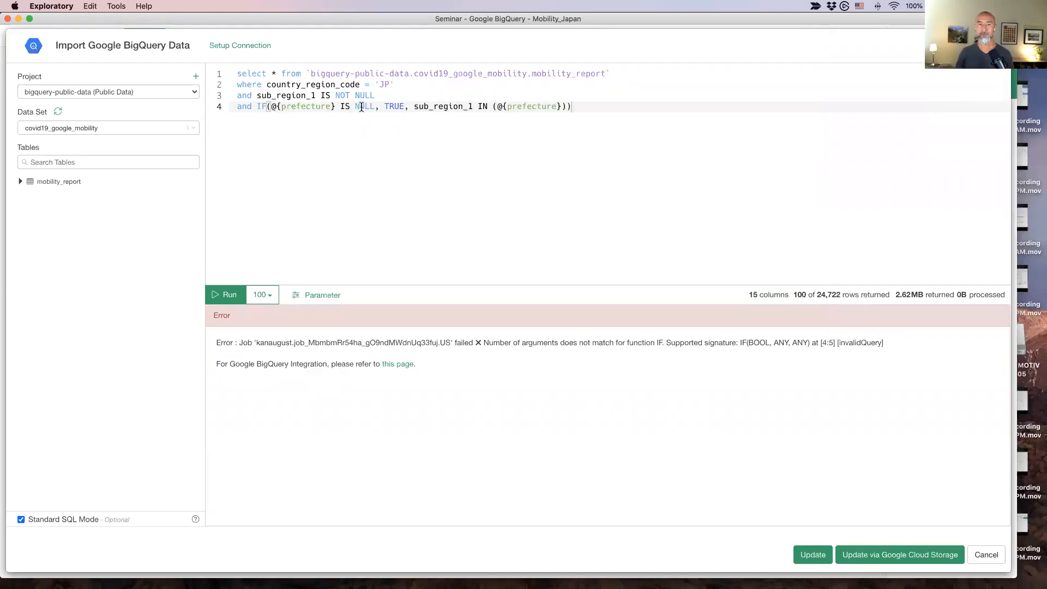
{"action": "left_click", "coordinate": [416, 107]}
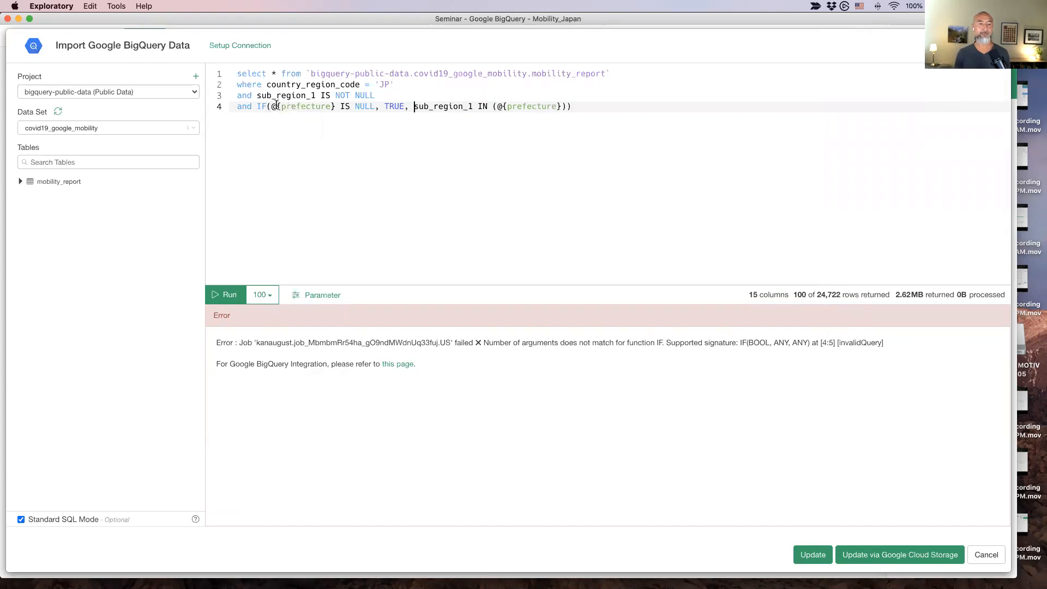
{"action": "left_click_drag", "start_coordinate": [281, 106], "coordinate": [334, 106]}
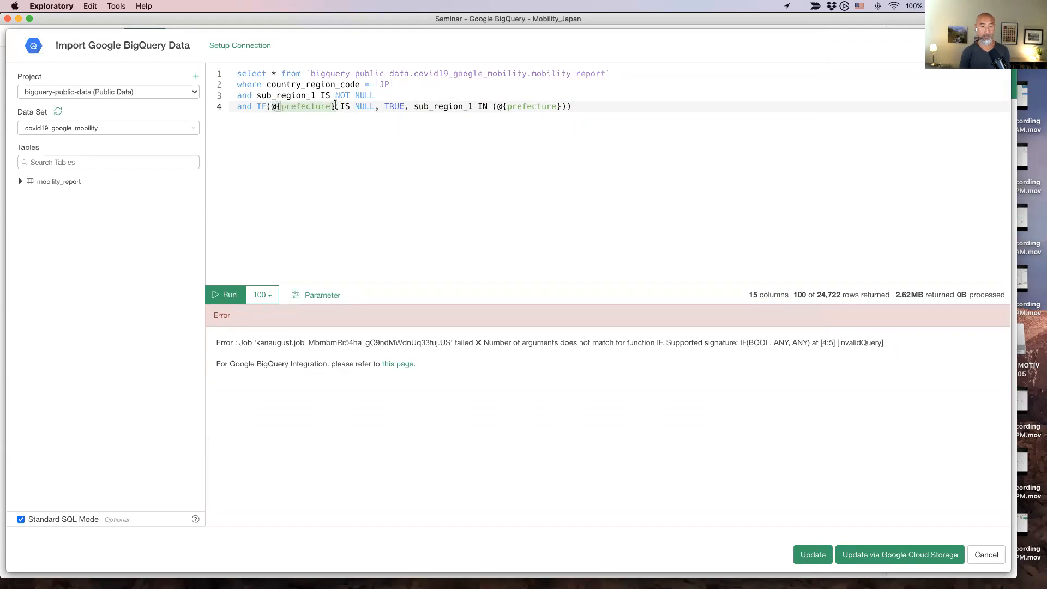
{"action": "key", "text": "BackSpace"}
{"action": "type", "text": "'Tokyo', 'Kyoto"}
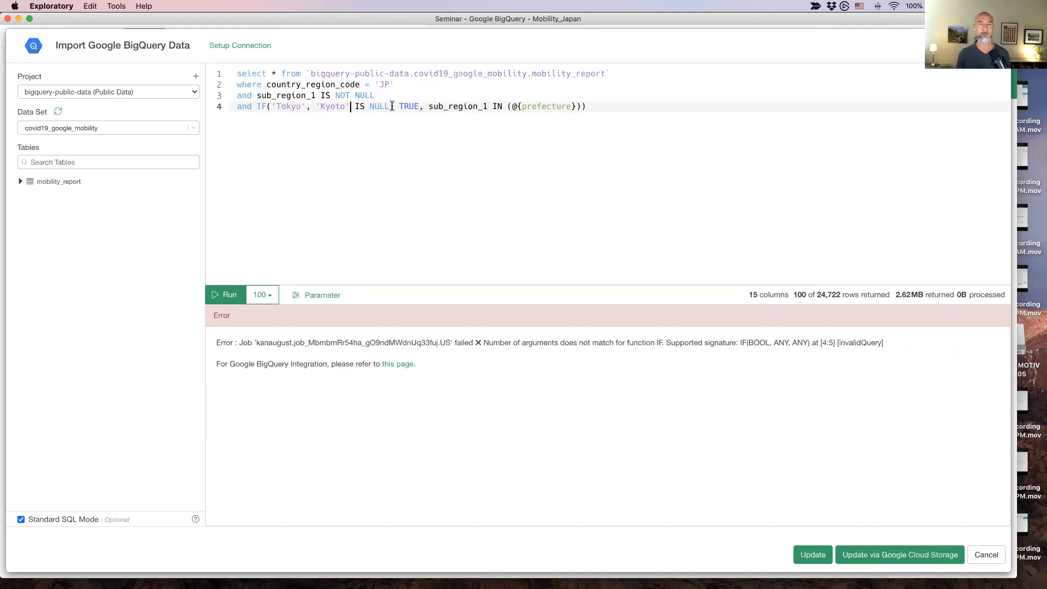
- Enclose the IF condition's values before IS NULL in parentheses
{"action": "left_click_drag", "start_coordinate": [390, 106], "coordinate": [272, 106]}
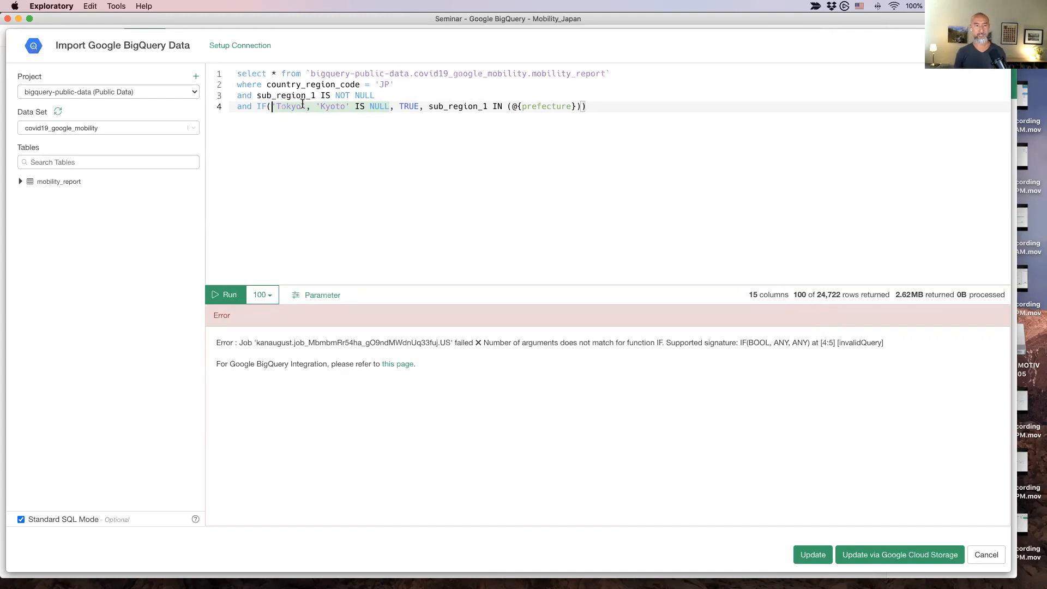
{"action": "left_click", "coordinate": [272, 106]}
{"action": "type", "text": "("}
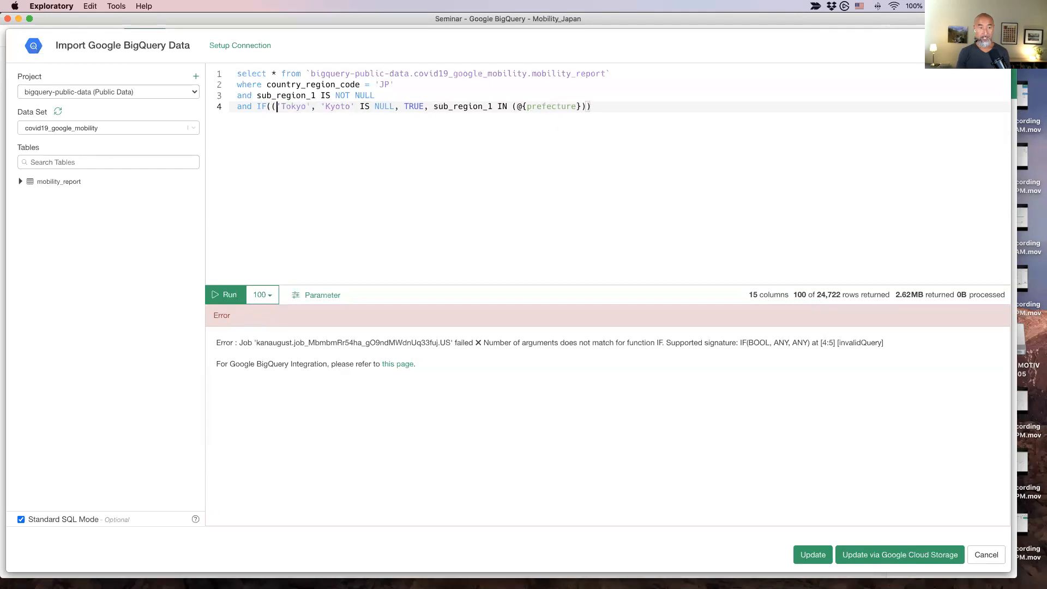
{"action": "left_click", "coordinate": [355, 105]}
{"action": "type", "text": ")"}
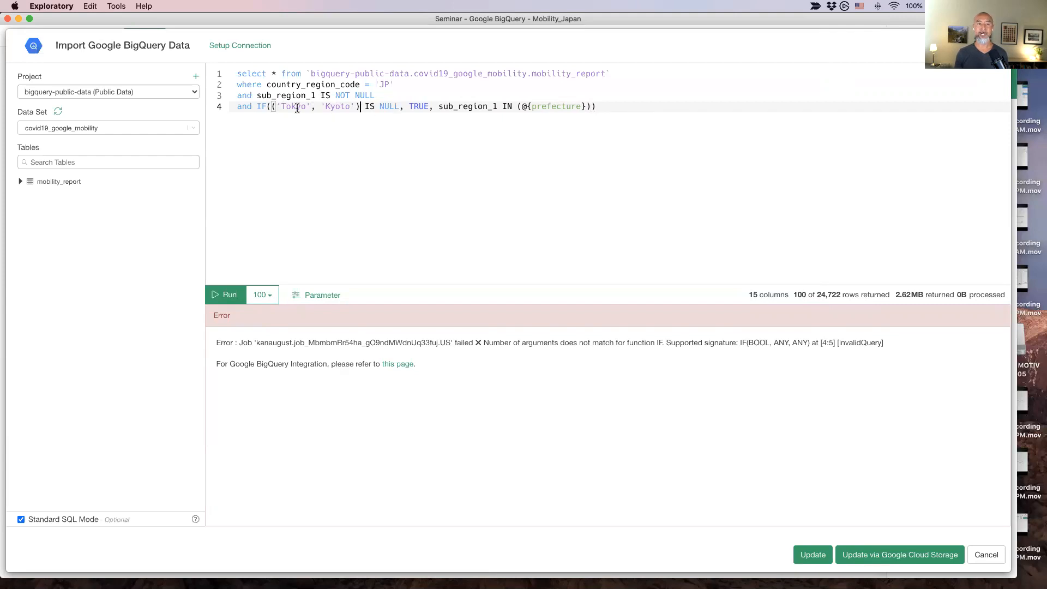
- Replace the literal 'Tokyo', 'Kyoto' values inside the parentheses with the parameter @{prefecture}
{"action": "left_click", "coordinate": [277, 106]}
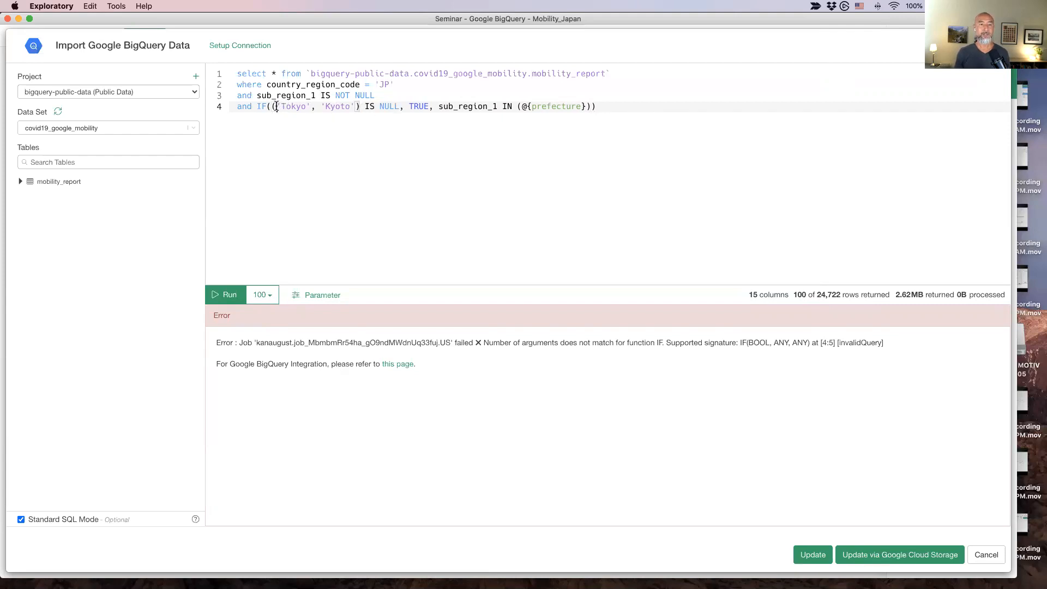
{"action": "left_click", "coordinate": [354, 105], "text": "shift"}
{"action": "key", "text": "BackSpace"}
{"action": "type", "text": "@{prefecture}"}
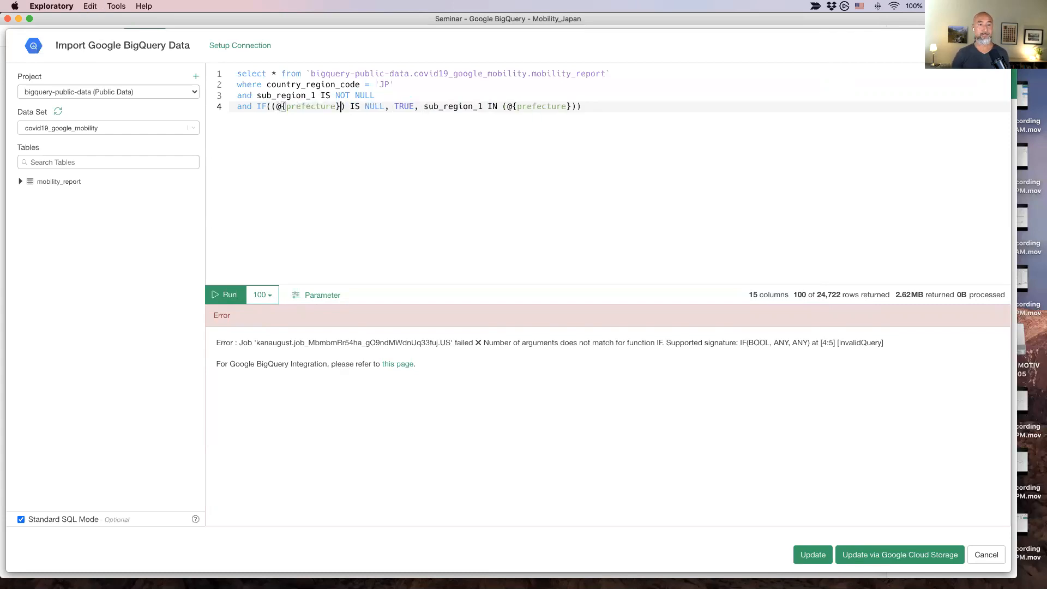
- Highlight the parenthesized @{prefecture} expression and the whole IF condition on line 4 of the query
{"action": "left_click", "coordinate": [277, 106]}
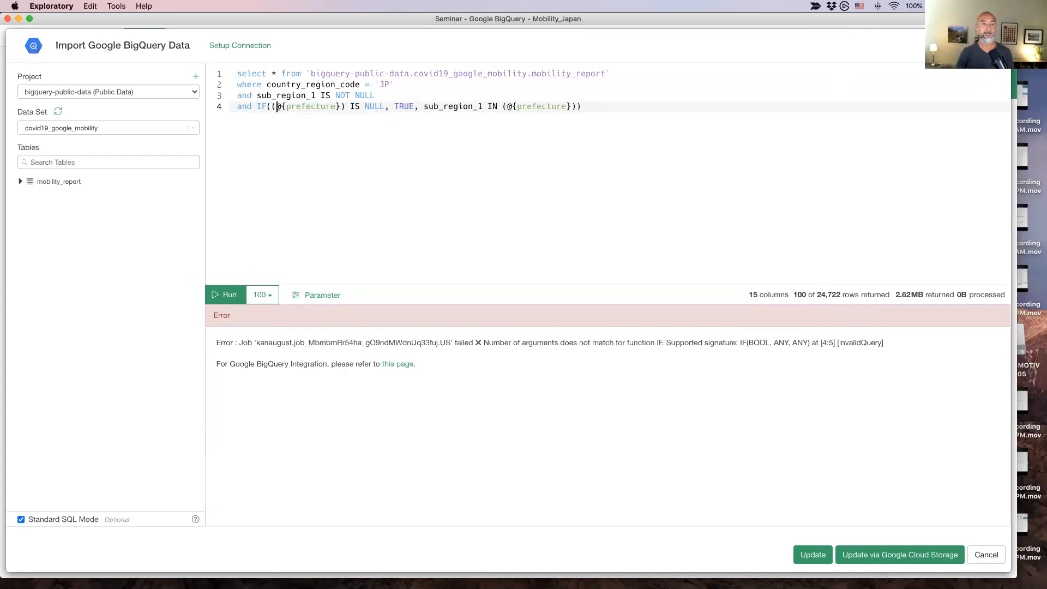
{"action": "left_click", "coordinate": [345, 107]}
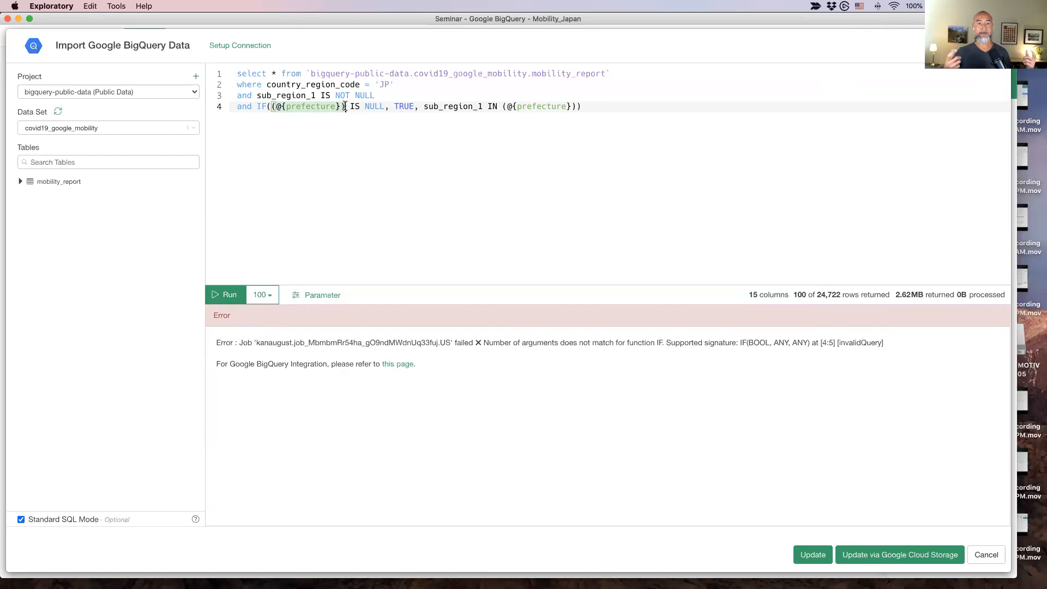
{"action": "left_click", "coordinate": [345, 107]}
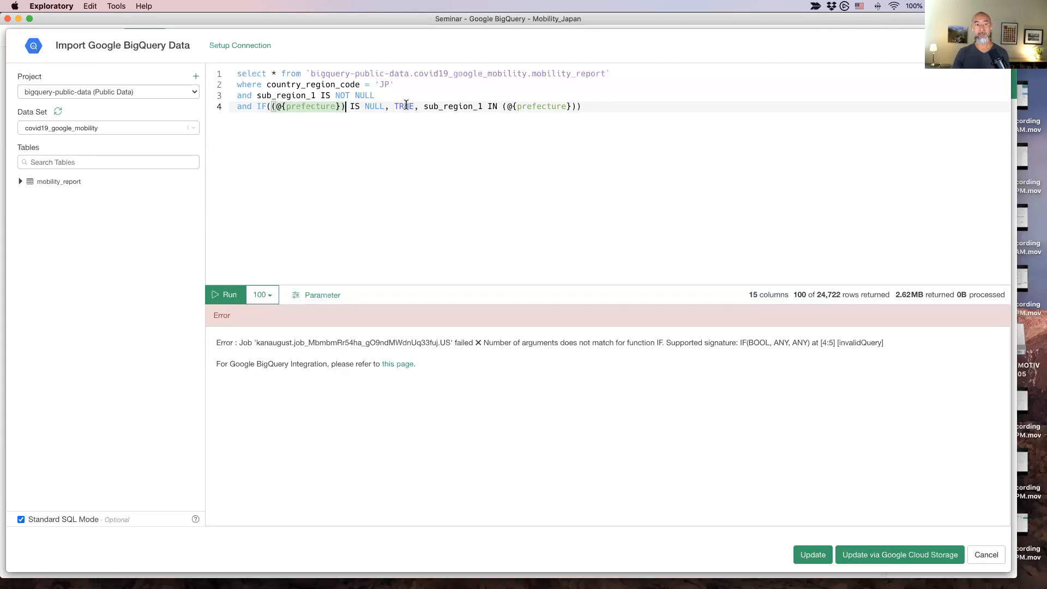
{"action": "key", "text": "Home"}
{"action": "key", "text": "End"}
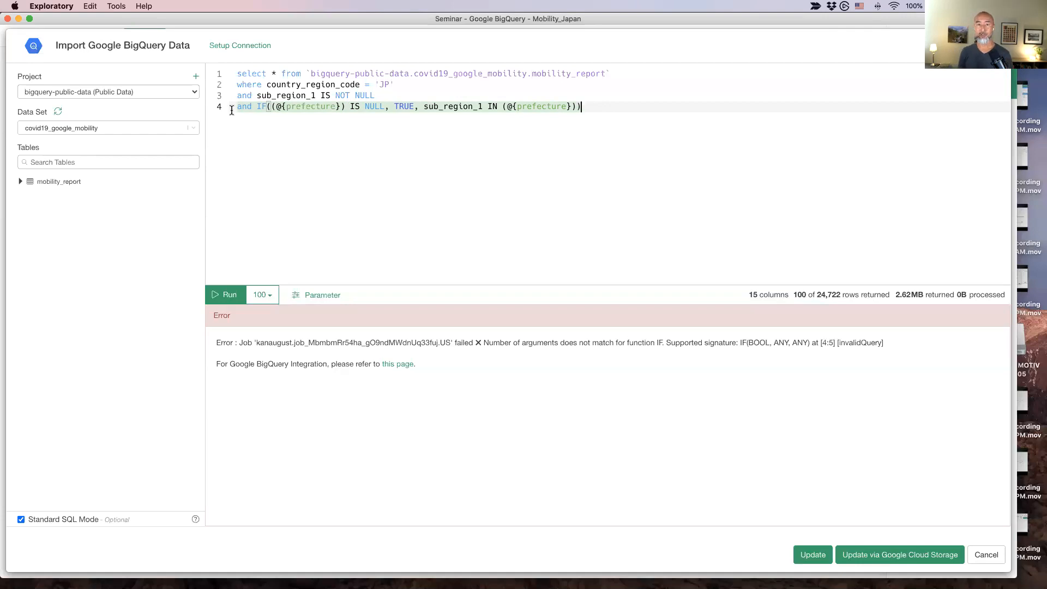
- Highlight the sub_region_1 IN (@{prefecture}) part of the IF condition on line 4 of the query
{"action": "left_click", "coordinate": [364, 108]}
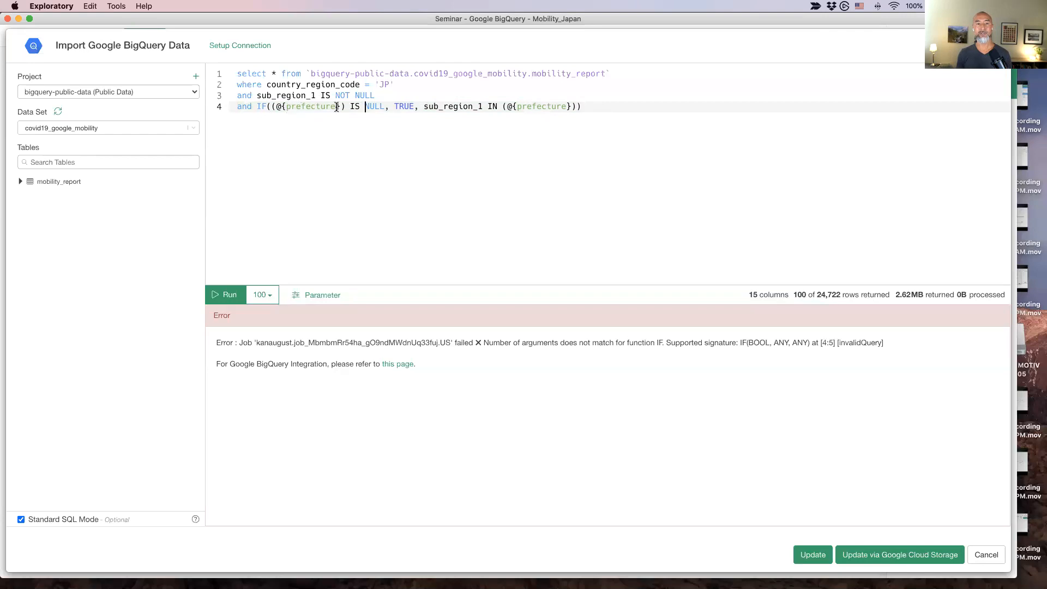
{"action": "left_click_drag", "start_coordinate": [423, 106], "coordinate": [575, 110]}
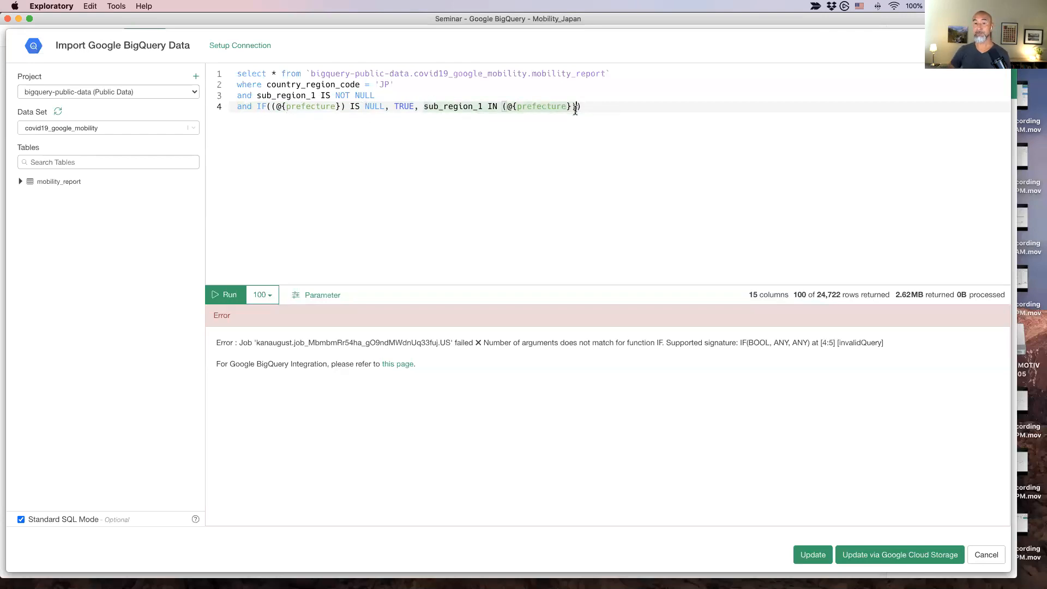
{"action": "left_click", "coordinate": [617, 97]}
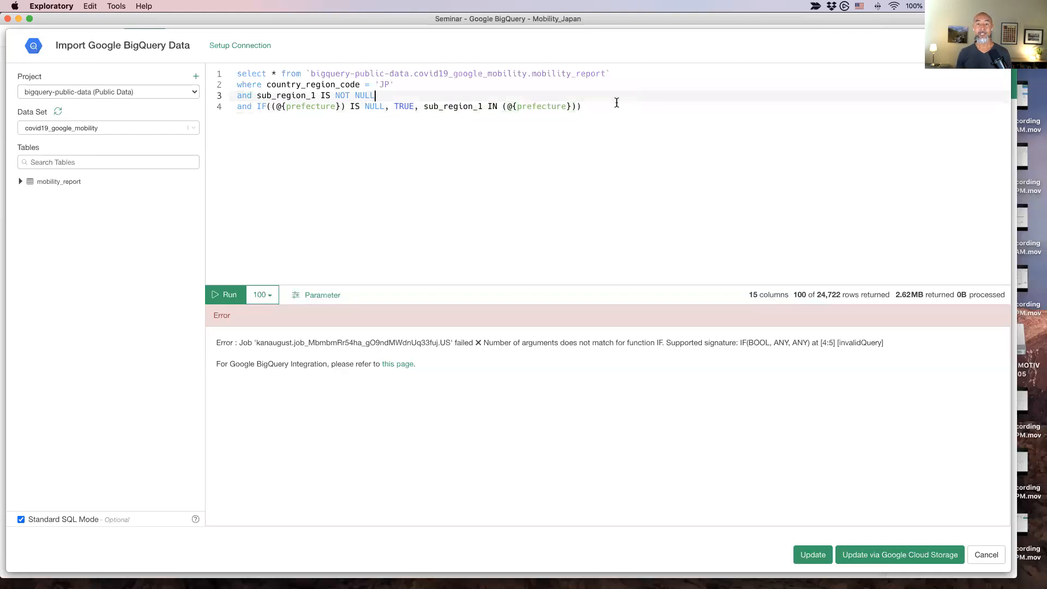
- Run the parameterized query with Tokyo and Kyoto as the Prefecture values and look through the returned rows
{"action": "left_click", "coordinate": [323, 296]}
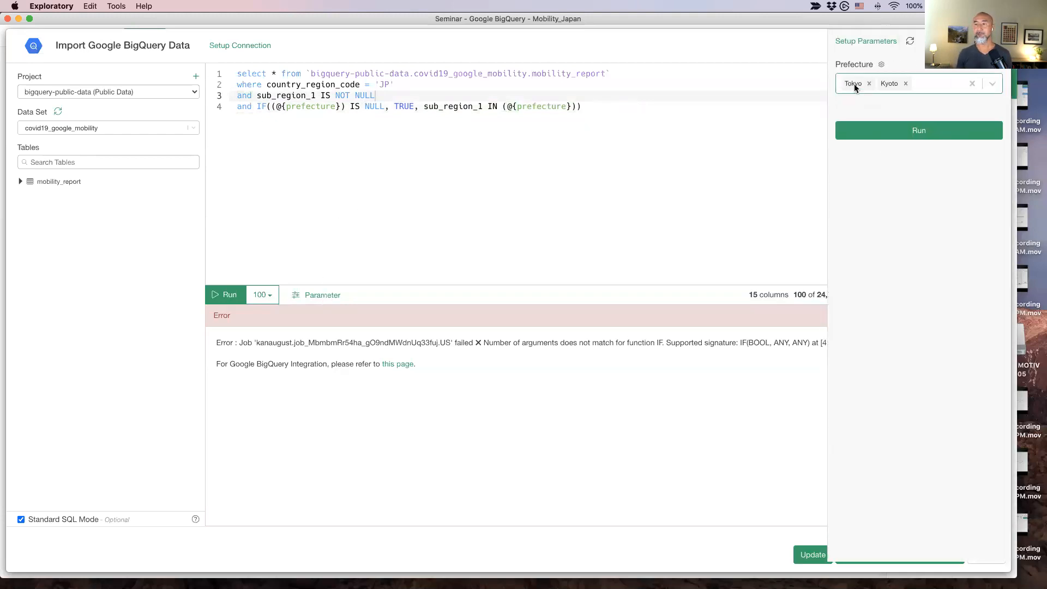
{"action": "left_click", "coordinate": [904, 132]}
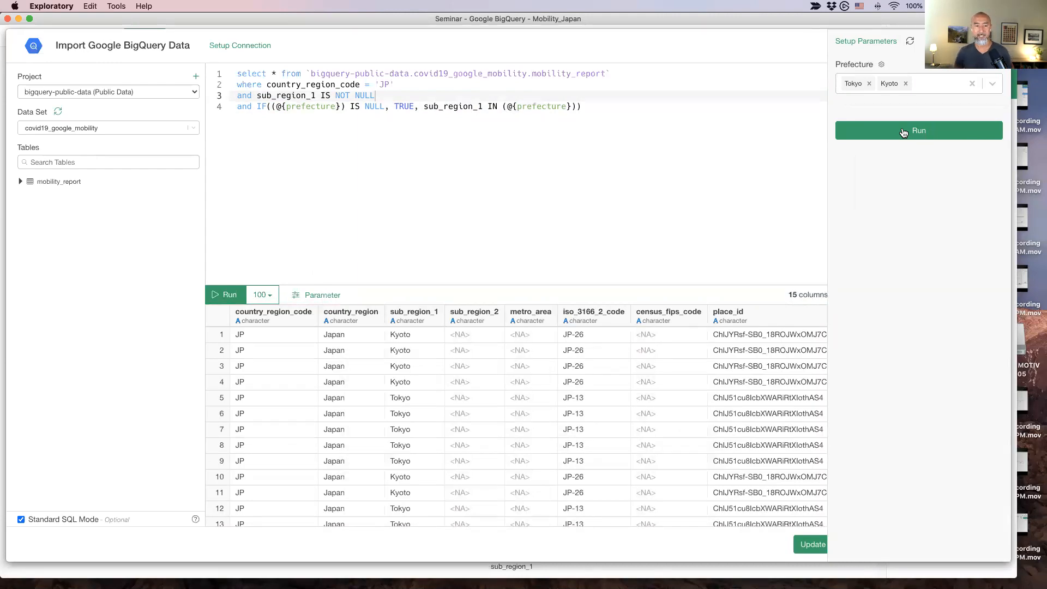
{"action": "scroll", "coordinate": [441, 458], "scroll_direction": "down", "scroll_amount": 5}
{"action": "scroll", "coordinate": [439, 458], "scroll_direction": "up", "scroll_amount": 5}
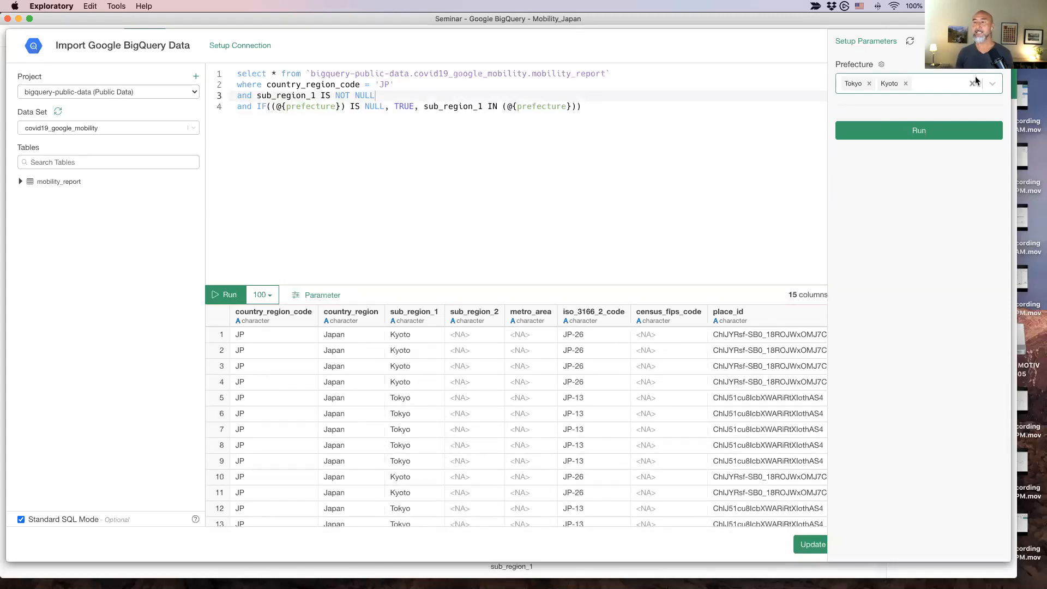
- Clear the Prefecture parameter to All, rerun the query and close the parameter settings
{"action": "left_click", "coordinate": [973, 83]}
{"action": "left_click", "coordinate": [918, 129]}
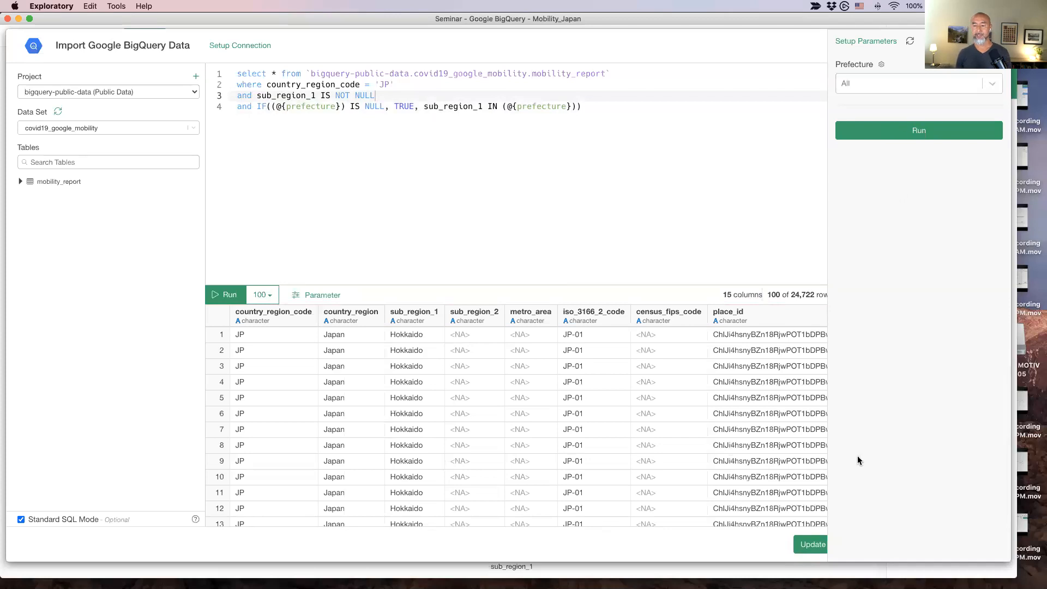
{"action": "left_click", "coordinate": [996, 41]}
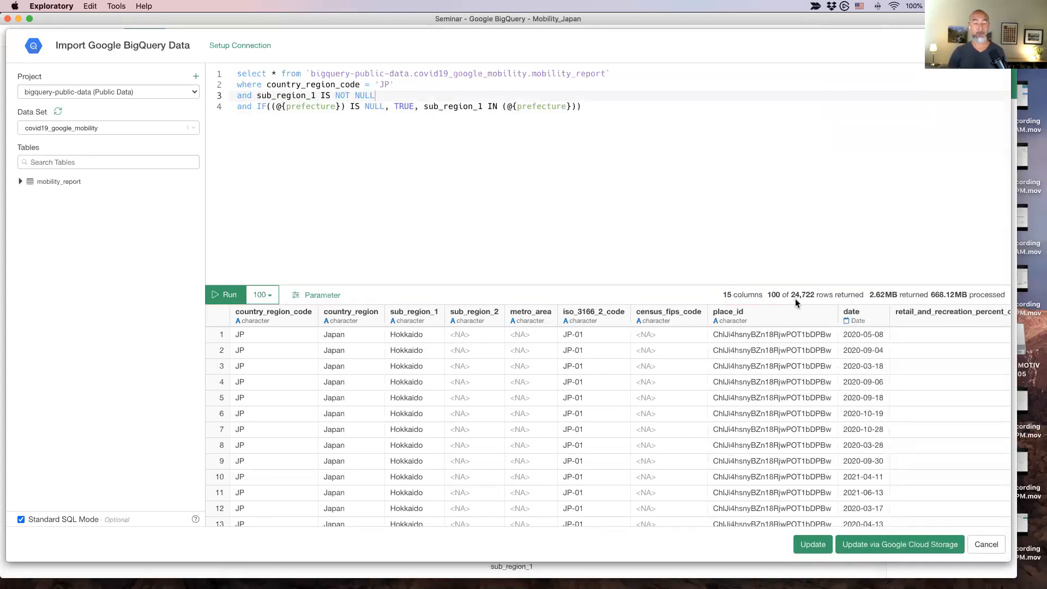
- Update the data frame with the revised query and sort the Chart 1 bars by Y1 Axis
{"action": "left_click", "coordinate": [814, 548]}
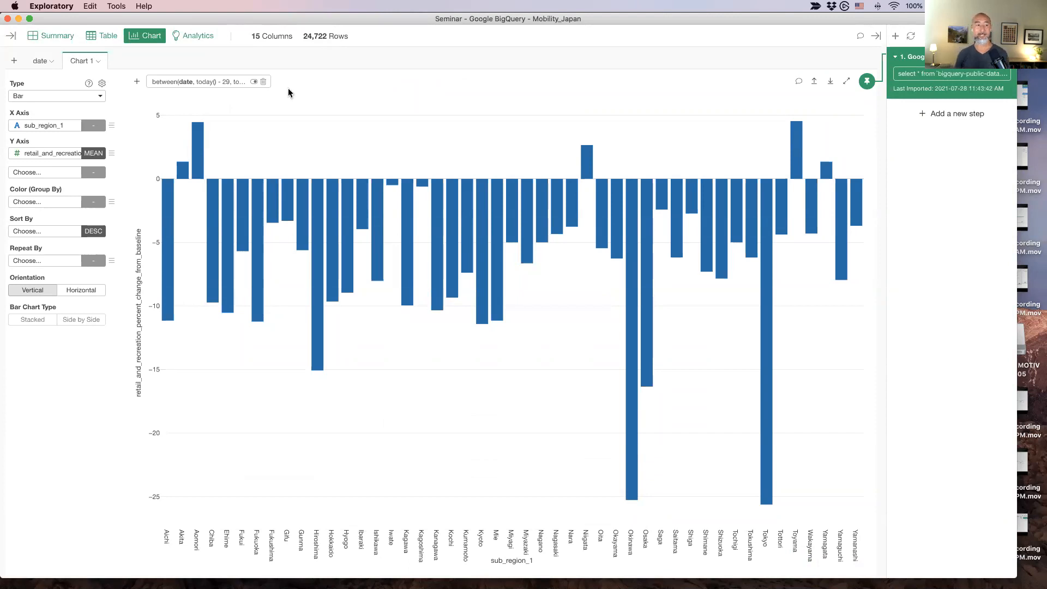
{"action": "left_click", "coordinate": [45, 231]}
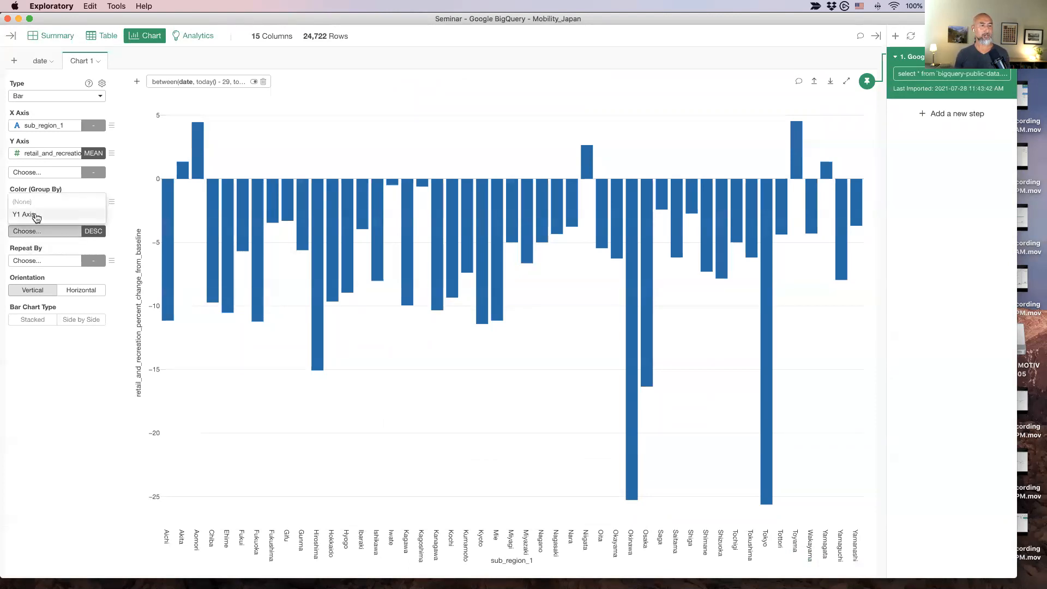
{"action": "left_click", "coordinate": [35, 213]}
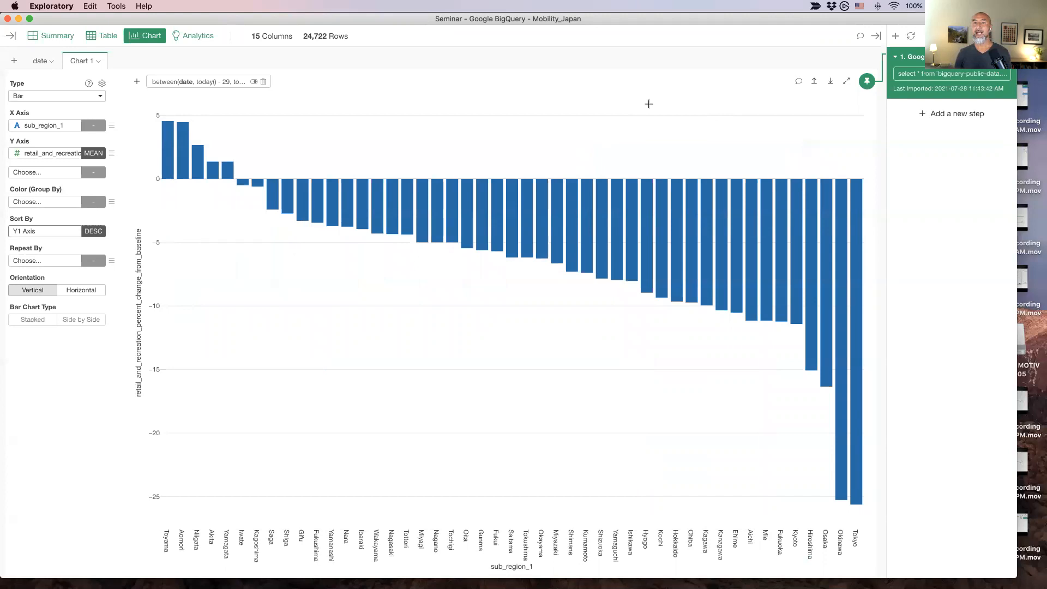
- Run the data frame with the Prefecture parameter set to Aichi and Tokyo, and show the date line chart
{"action": "left_click", "coordinate": [960, 36]}
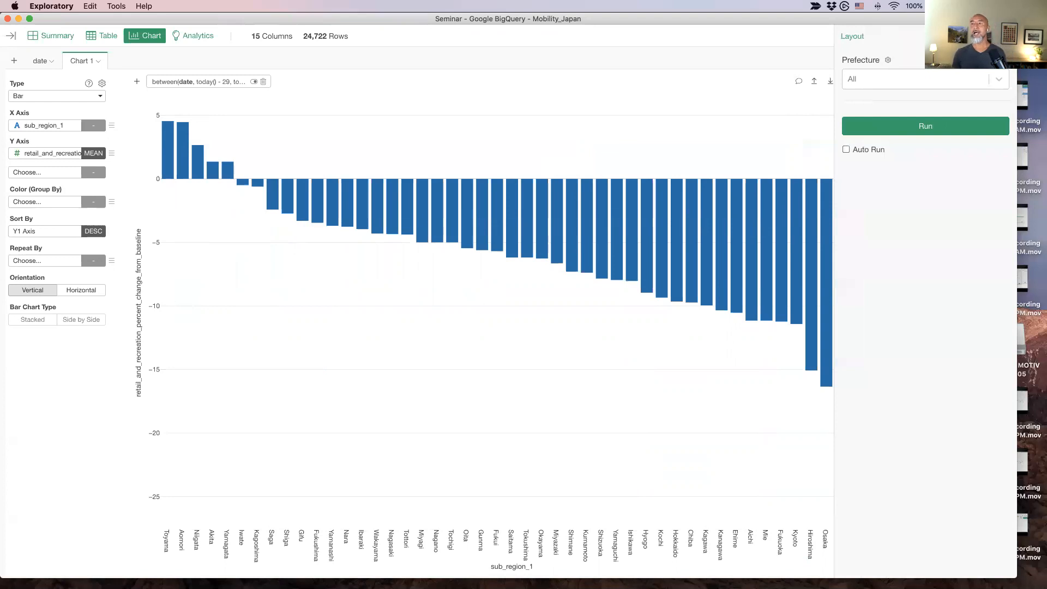
{"action": "left_click", "coordinate": [912, 80]}
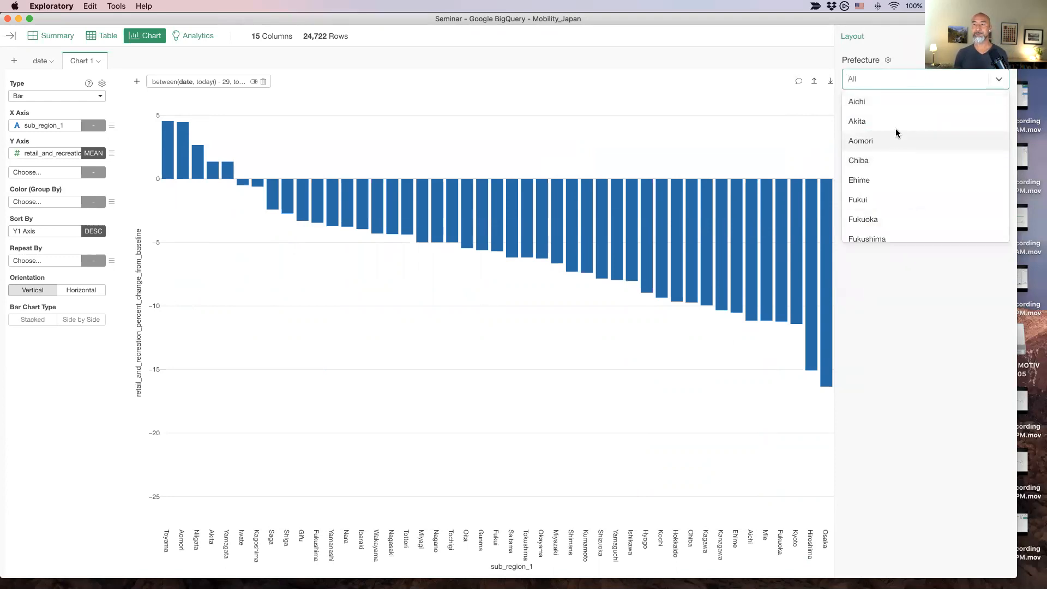
{"action": "left_click", "coordinate": [897, 100]}
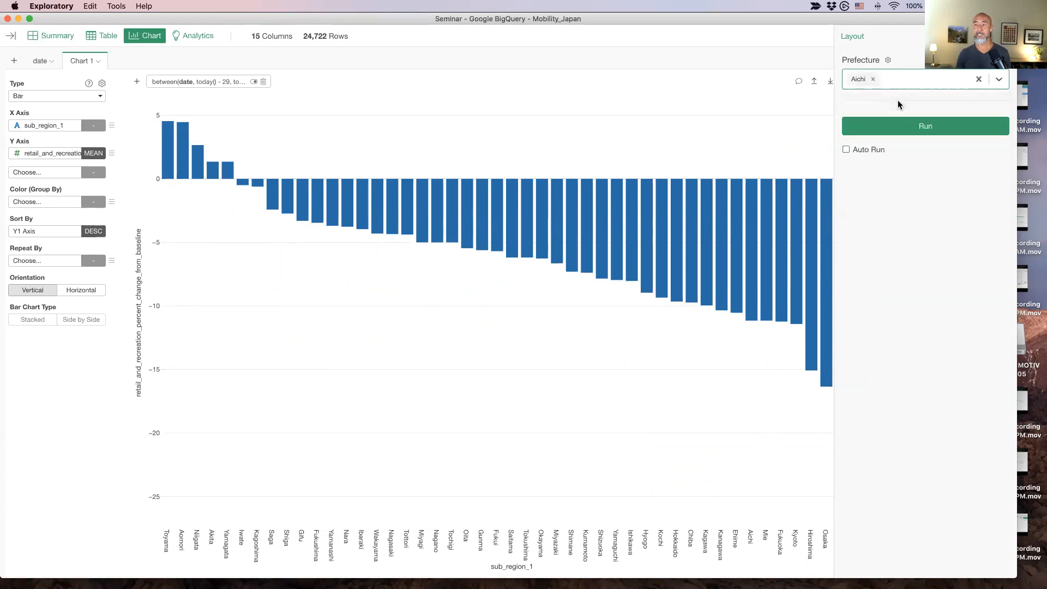
{"action": "type", "text": "tokyo"}
{"action": "key", "text": "Return"}
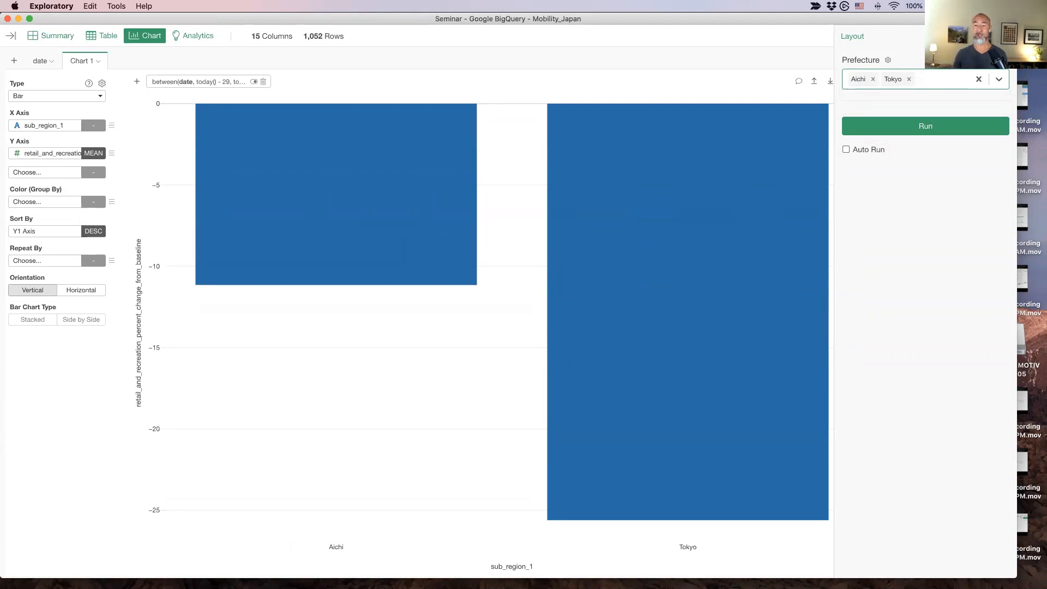
{"action": "mouse_move", "coordinate": [569, 178]}
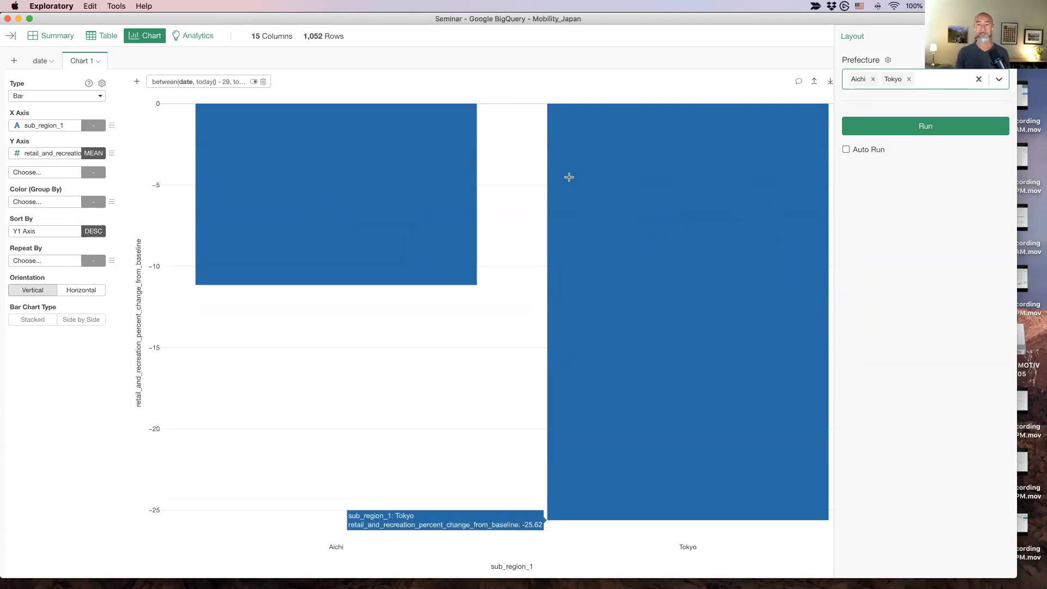
{"action": "left_click", "coordinate": [42, 64]}
{"action": "left_click", "coordinate": [42, 62]}
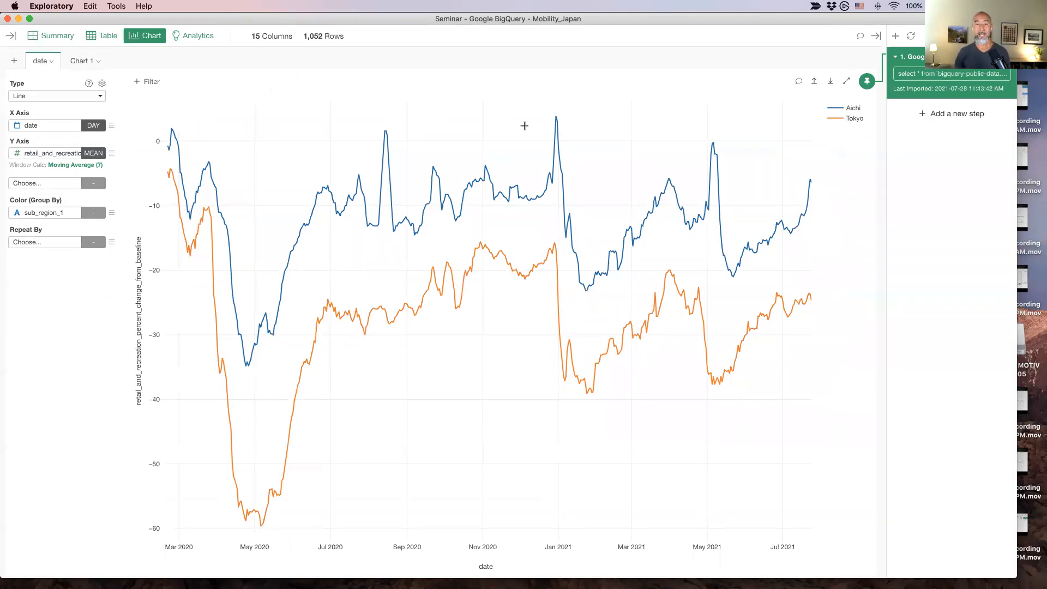
- Switch to Keynote and show the Steps slide that emphasizes "Create a Dashboard"
{"action": "key", "text": "super+Tab"}
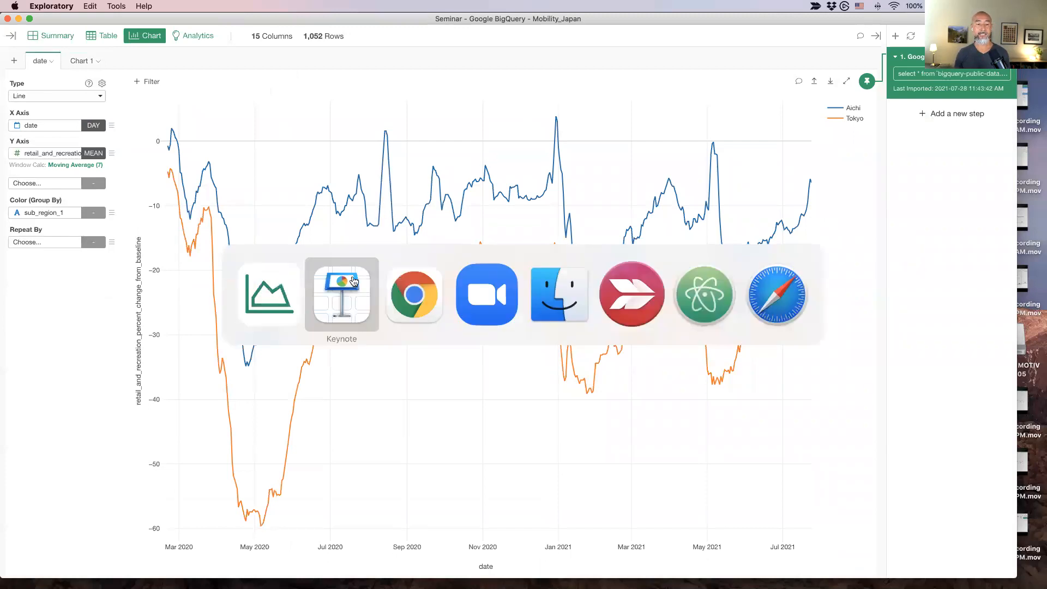
{"action": "left_click", "coordinate": [353, 281]}
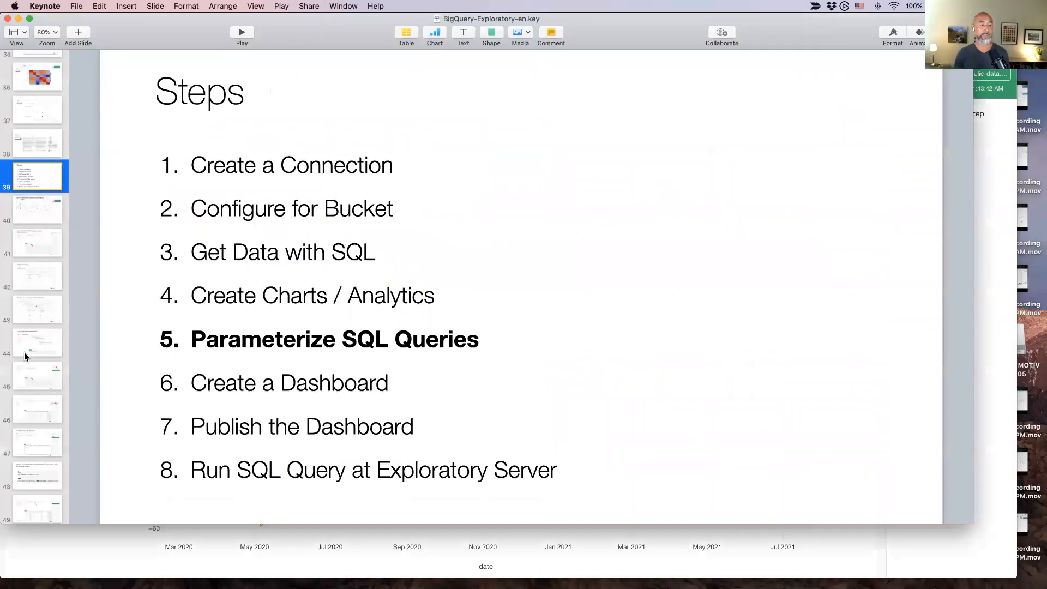
{"action": "scroll", "coordinate": [24, 356], "scroll_direction": "down", "scroll_amount": 10}
{"action": "left_click", "coordinate": [34, 243]}
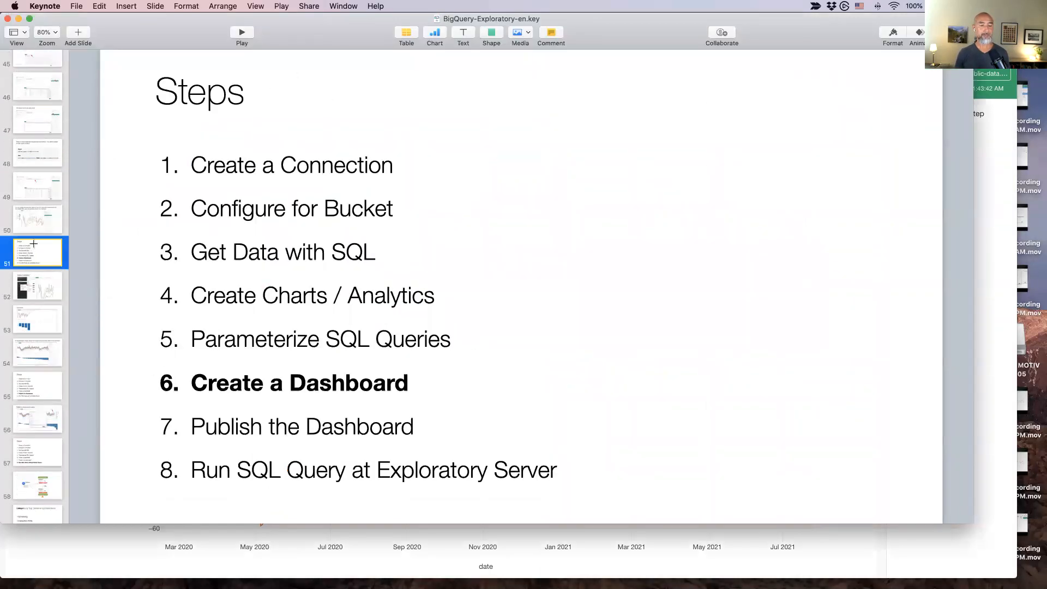
- Return to Exploratory and create a new dashboard named Japan Mobility Dashboard
{"action": "key", "text": "super+Tab"}
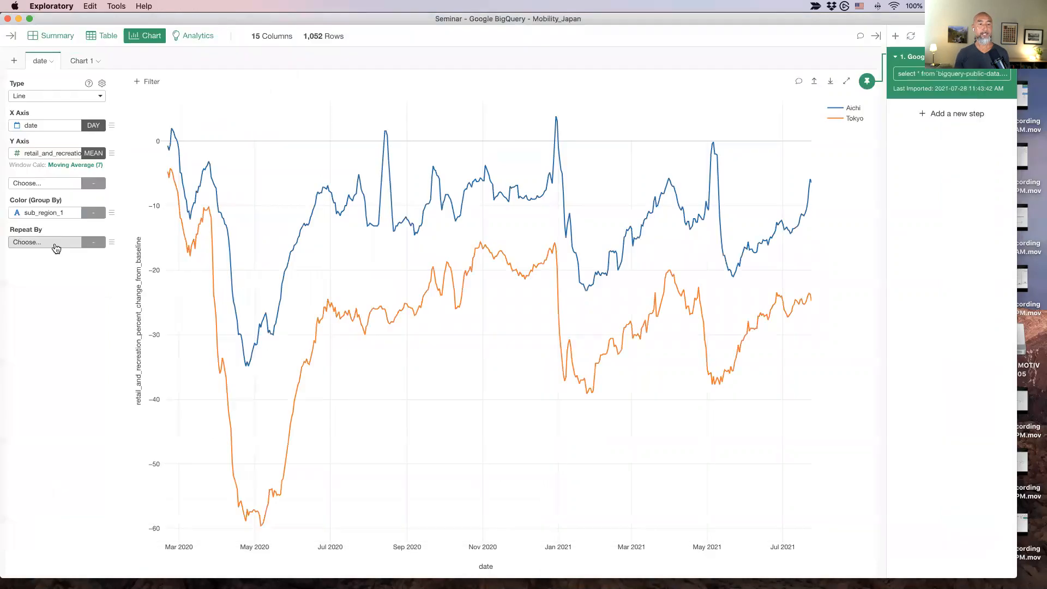
{"action": "left_click", "coordinate": [10, 37]}
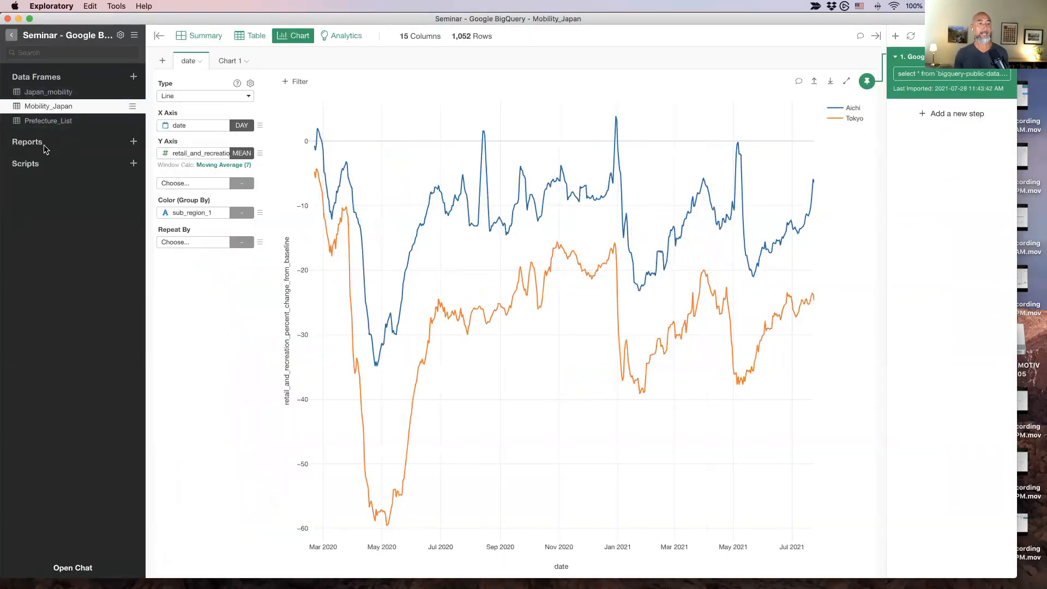
{"action": "left_click", "coordinate": [133, 142]}
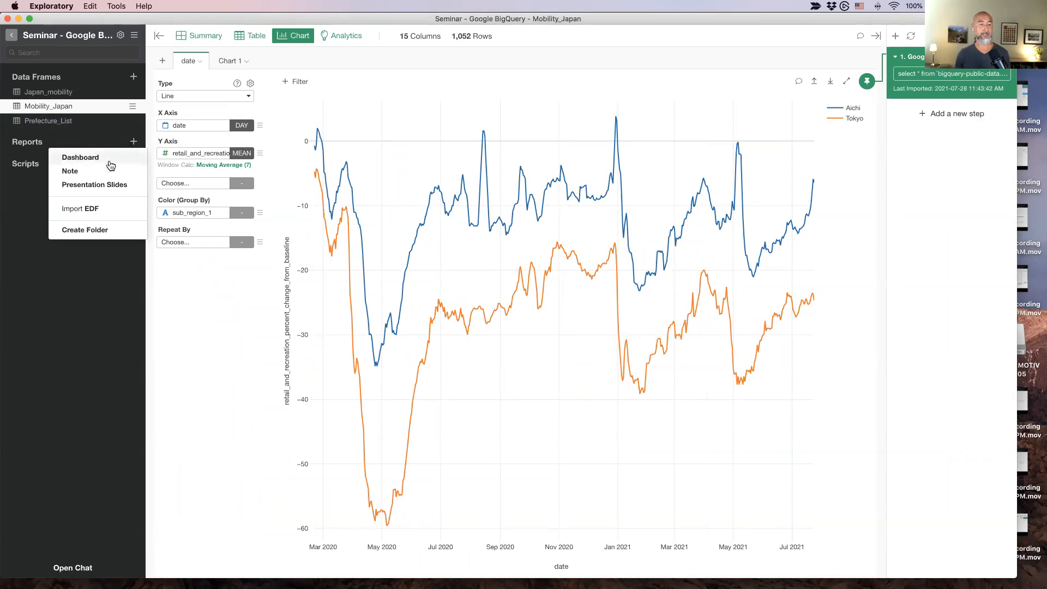
{"action": "left_click", "coordinate": [110, 159]}
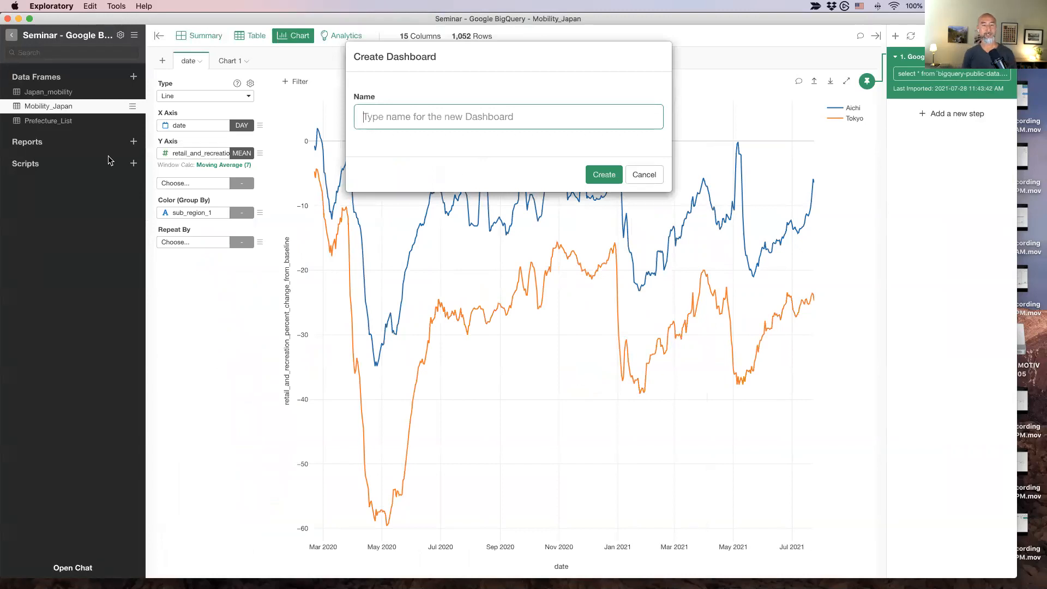
{"action": "type", "text": "Japan Mobility Dashboard"}
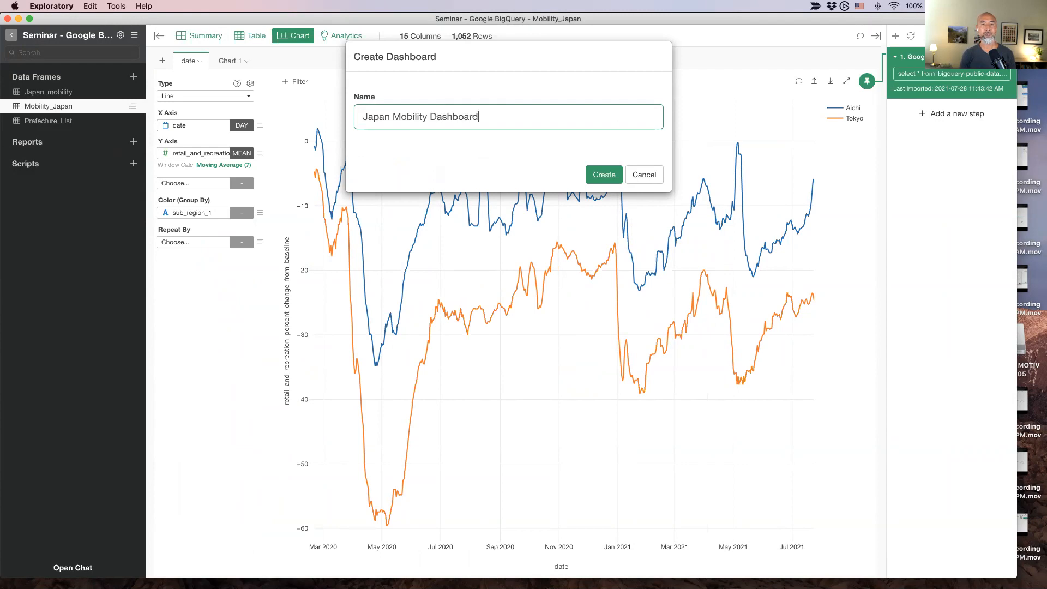
{"action": "left_click", "coordinate": [598, 182]}
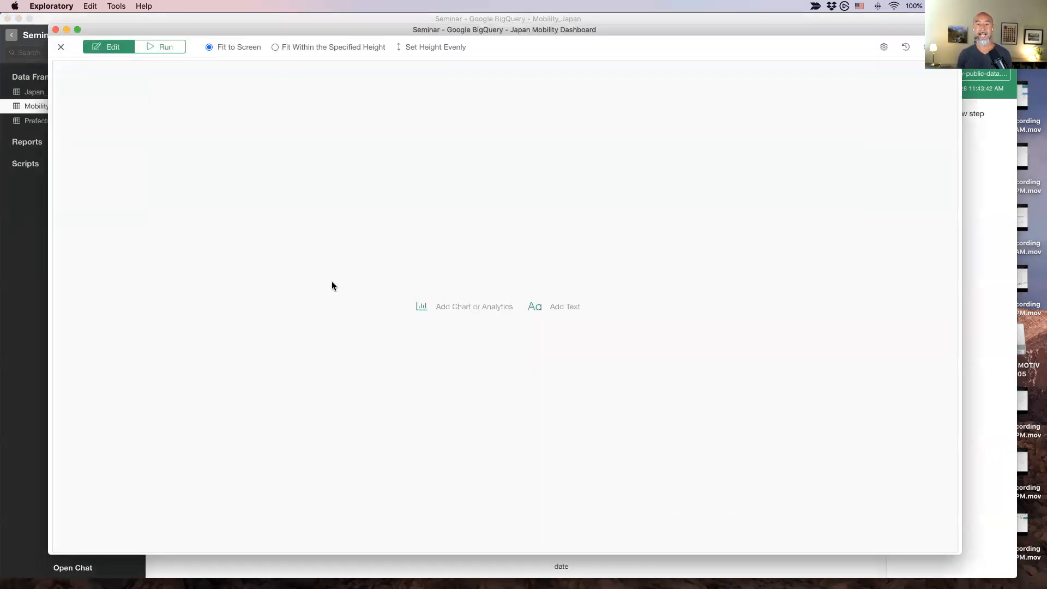
- Add the date line chart from the Mobility_Japan data frame to the empty dashboard
{"action": "left_click", "coordinate": [469, 310]}
{"action": "left_click", "coordinate": [348, 112]}
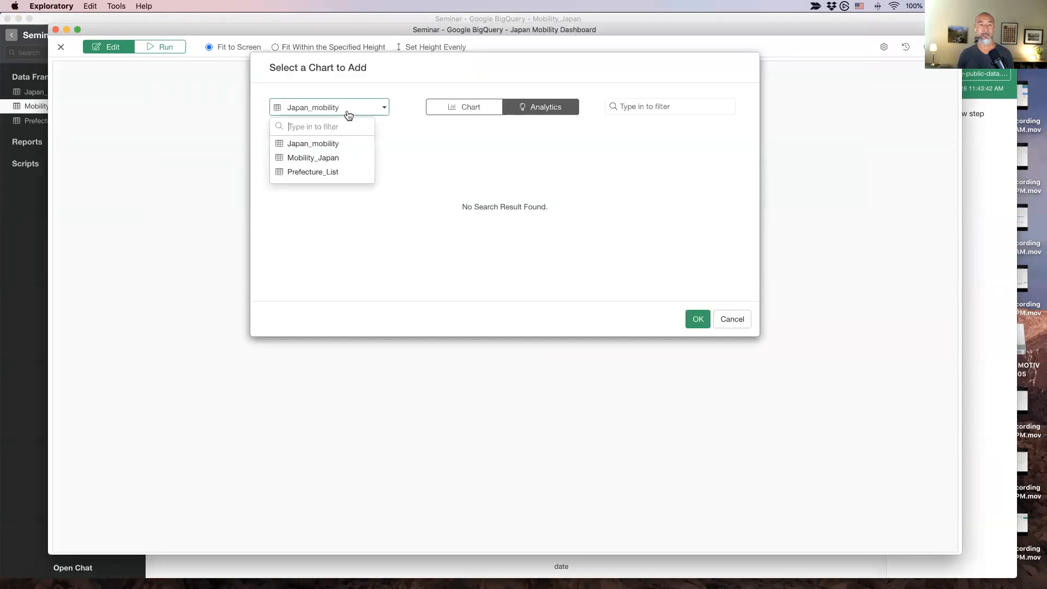
{"action": "left_click", "coordinate": [346, 157]}
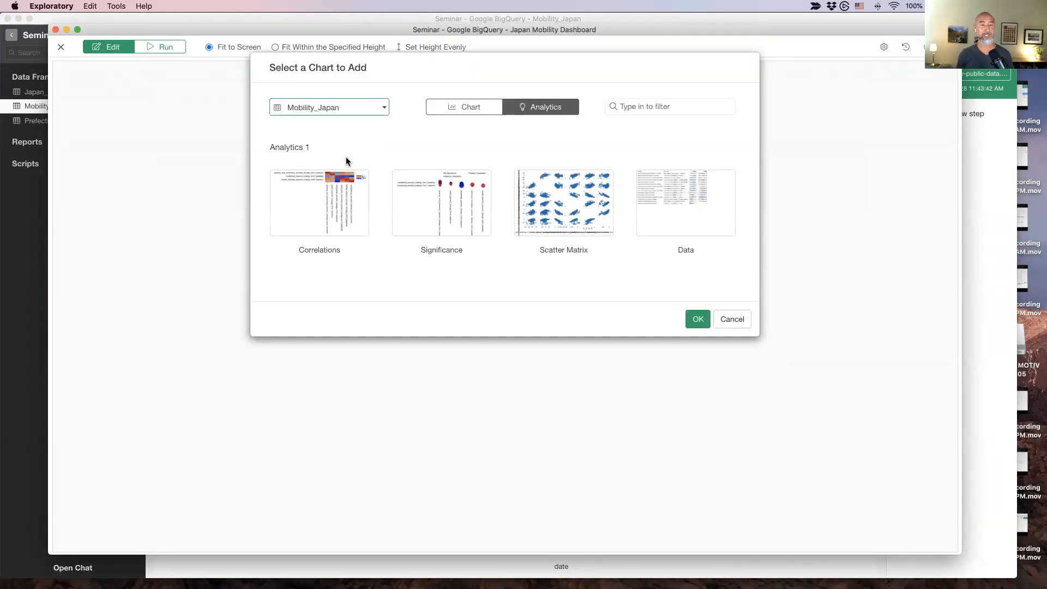
{"action": "left_click", "coordinate": [467, 111]}
{"action": "left_click", "coordinate": [314, 176]}
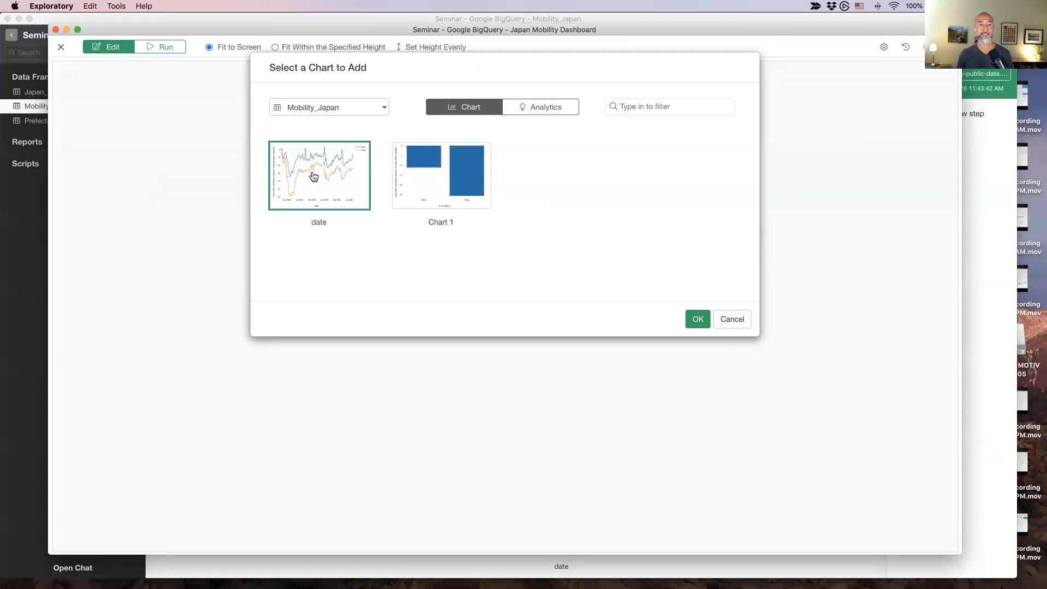
{"action": "left_click", "coordinate": [696, 319]}
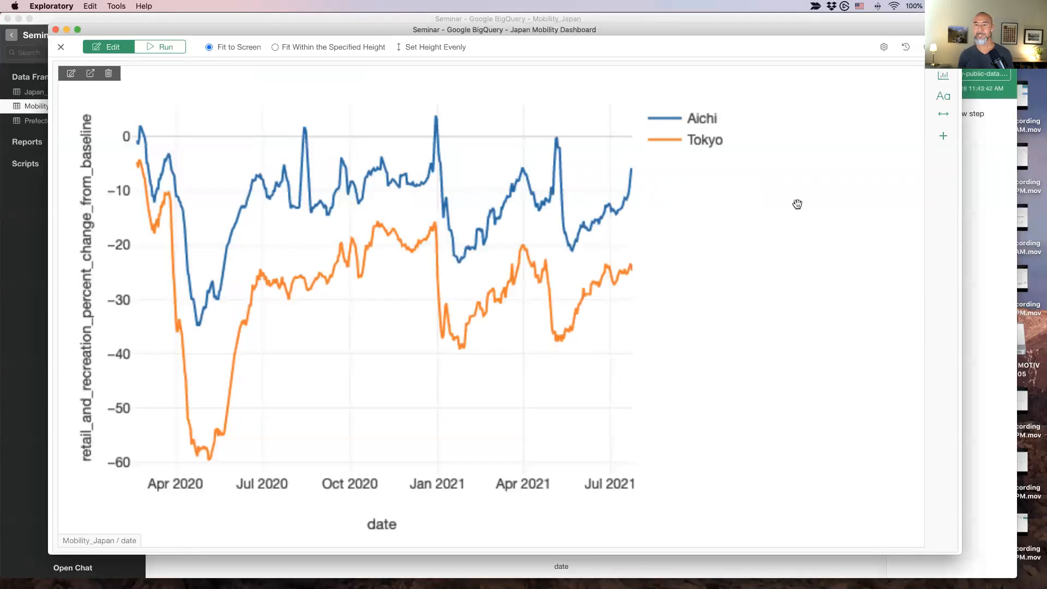
- Add Chart 1 from Mobility_Japan beside the date chart and insert an empty row below the two charts
{"action": "left_click", "coordinate": [943, 75]}
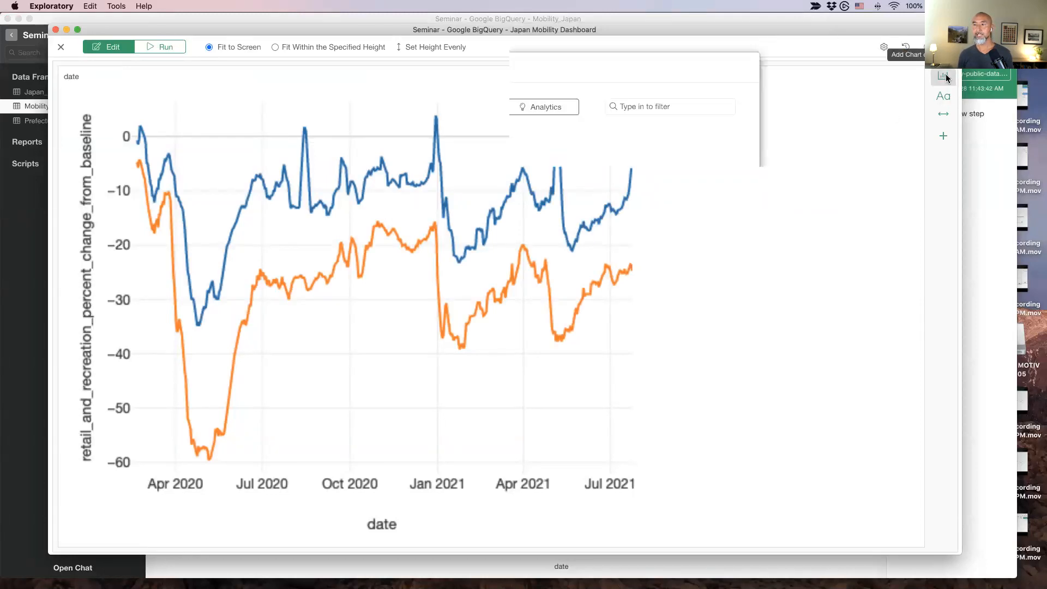
{"action": "left_click", "coordinate": [421, 166]}
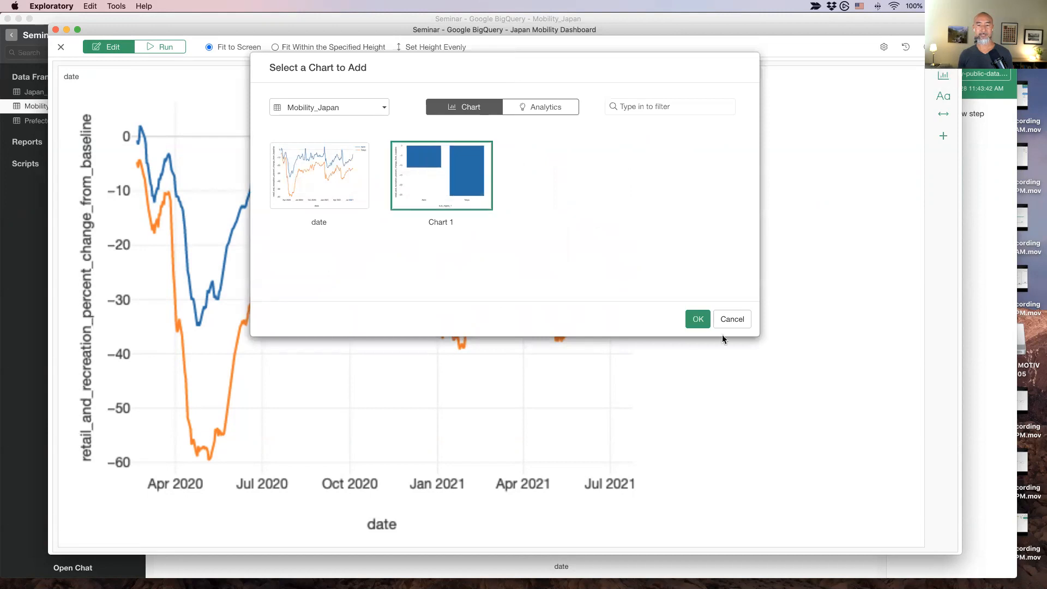
{"action": "left_click", "coordinate": [698, 319]}
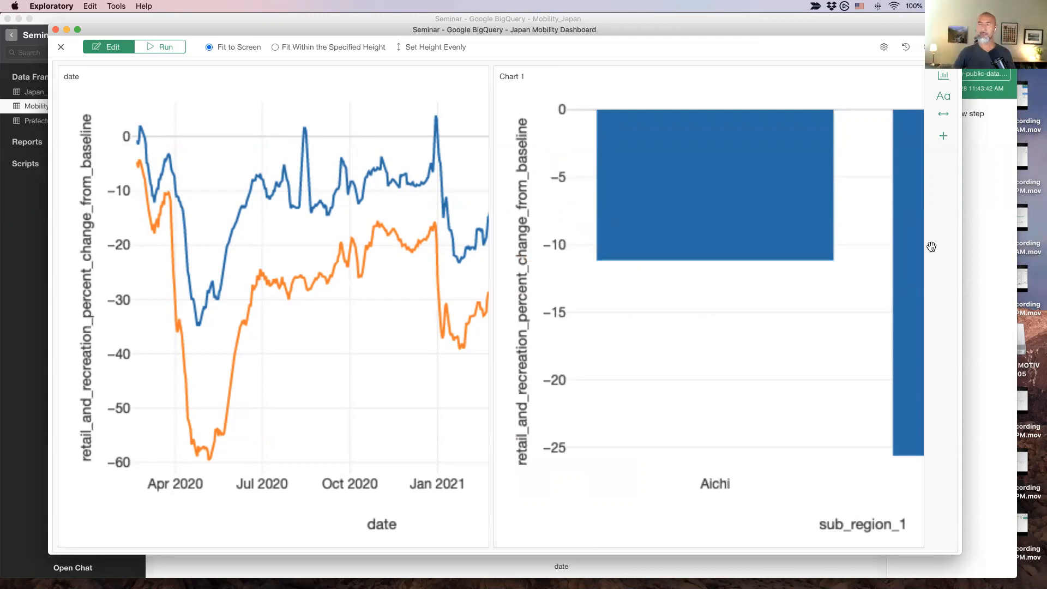
{"action": "left_click", "coordinate": [943, 137]}
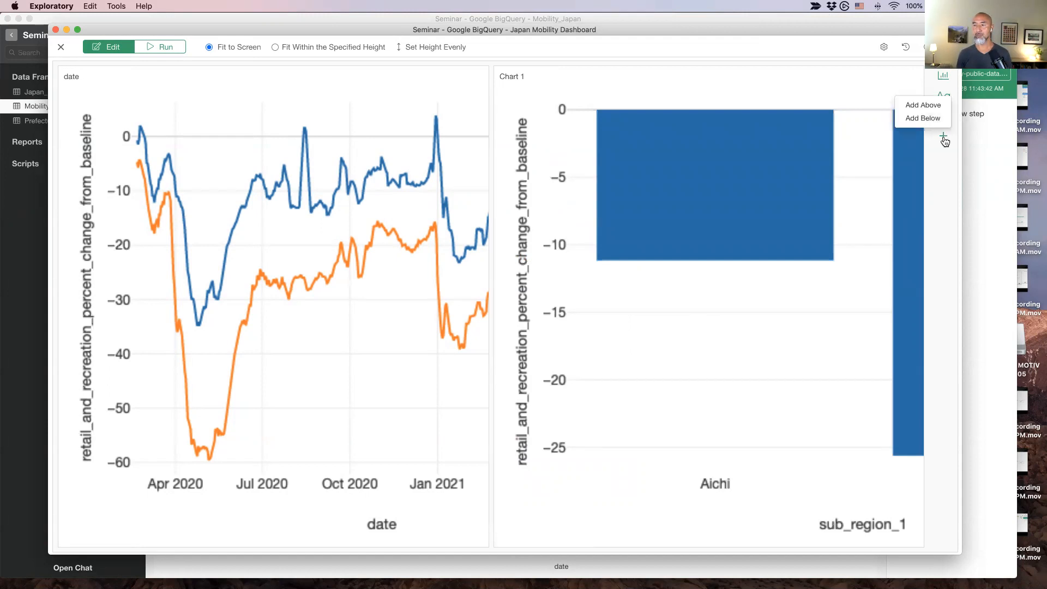
{"action": "left_click", "coordinate": [909, 120]}
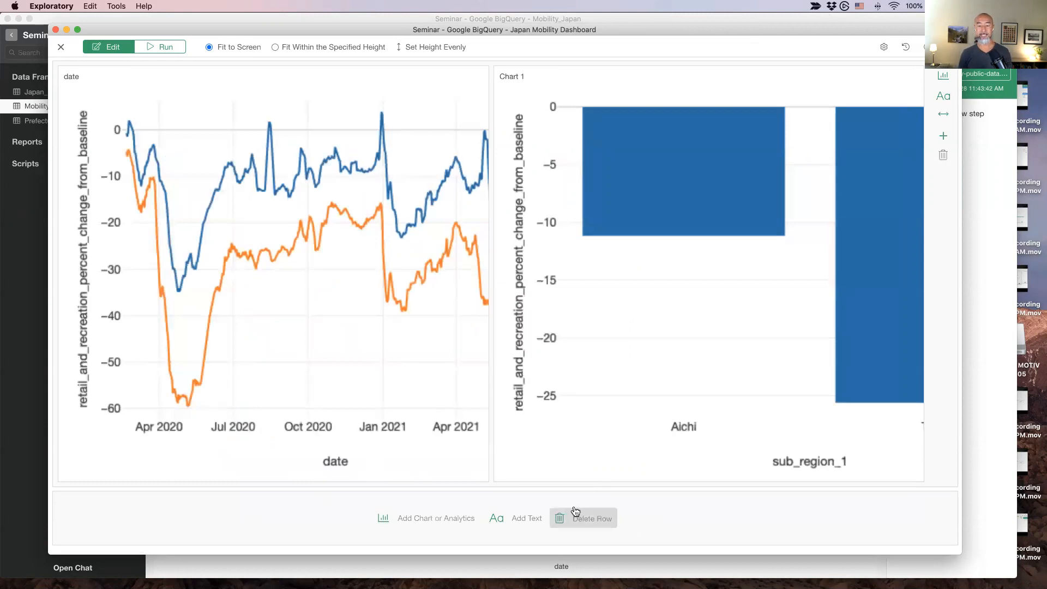
- Enlarge the empty second dashboard row to about the height of the first and move Chart 1 into it below the date chart
{"action": "left_click_drag", "start_coordinate": [554, 489], "coordinate": [554, 322]}
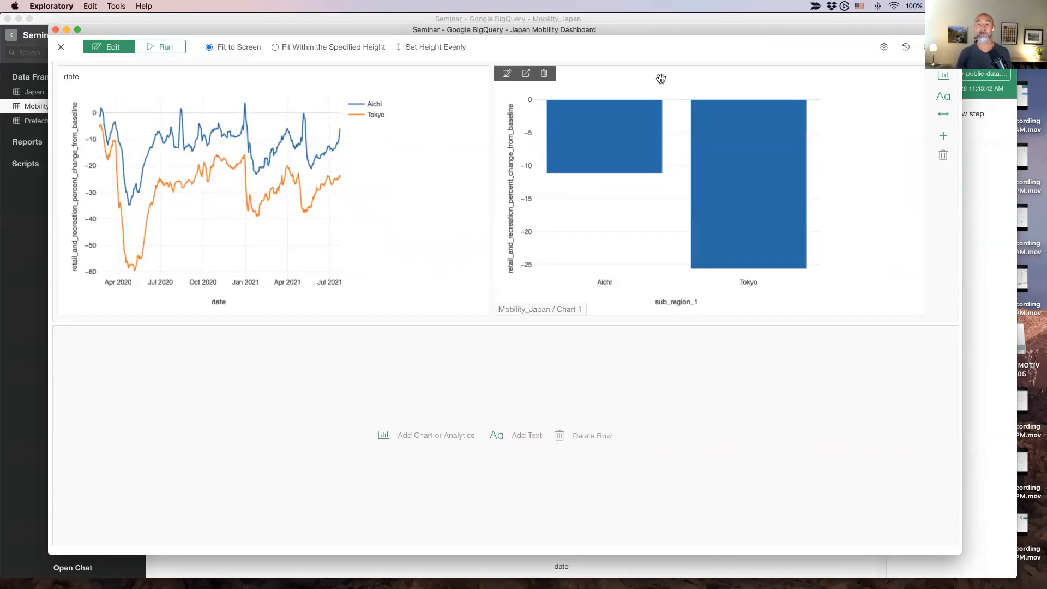
{"action": "left_click_drag", "start_coordinate": [657, 81], "coordinate": [383, 334]}
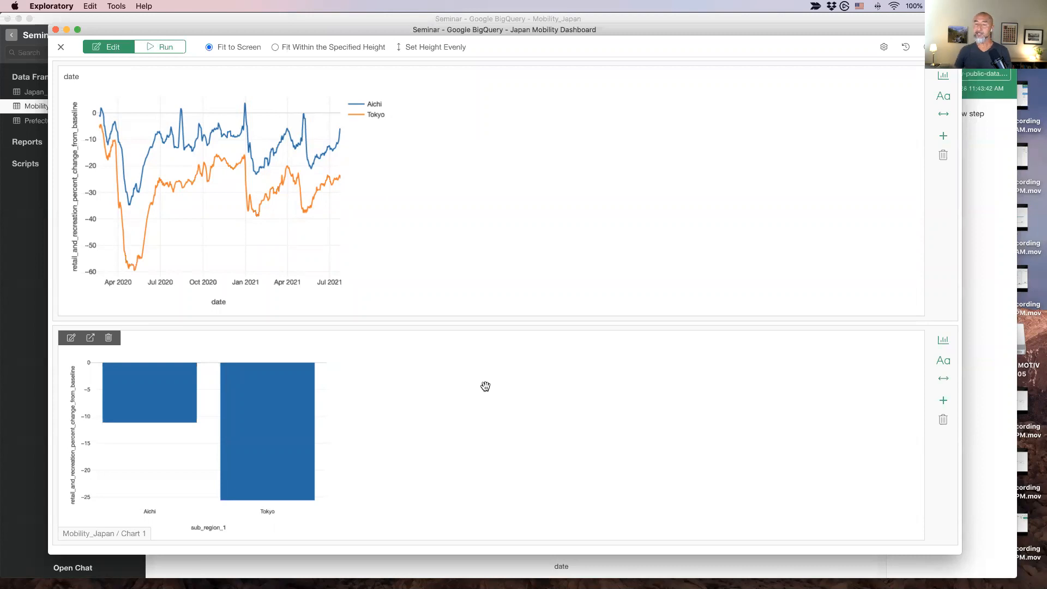
{"action": "left_click", "coordinate": [941, 341]}
{"action": "left_click", "coordinate": [539, 107]}
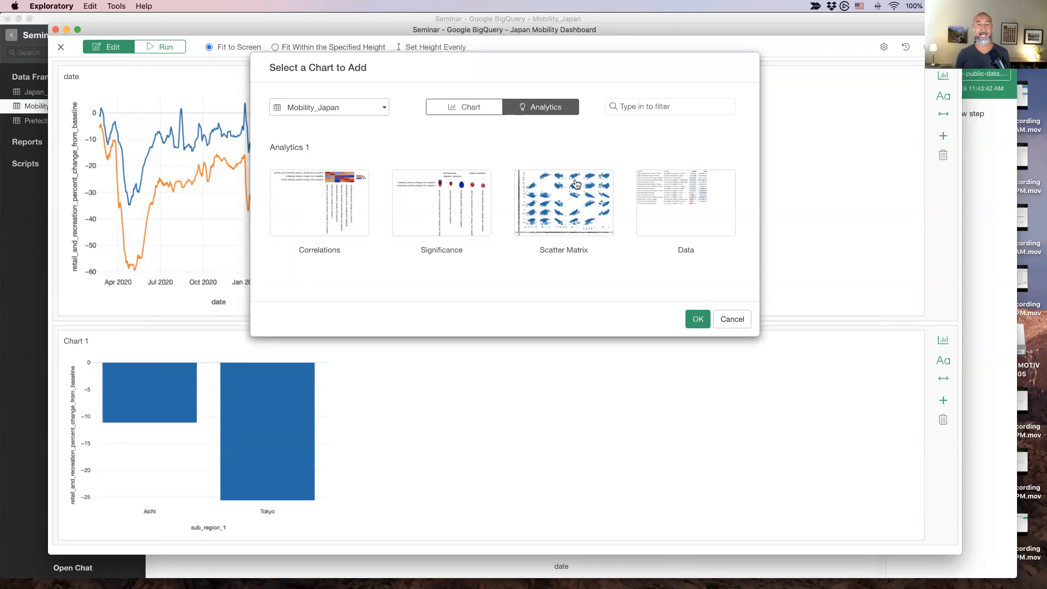
{"action": "left_click", "coordinate": [289, 208]}
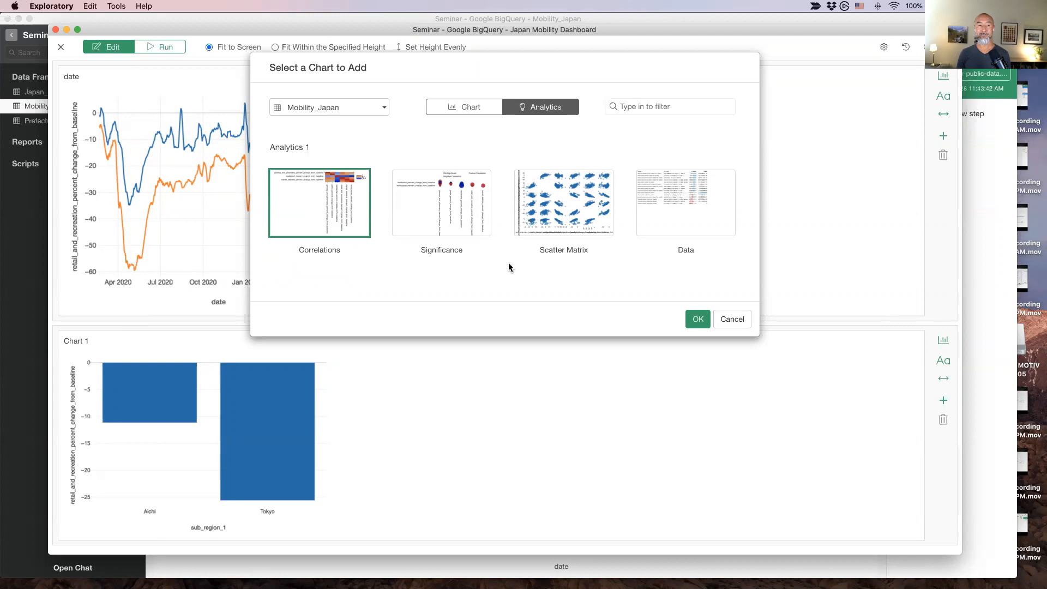
{"action": "left_click", "coordinate": [725, 321]}
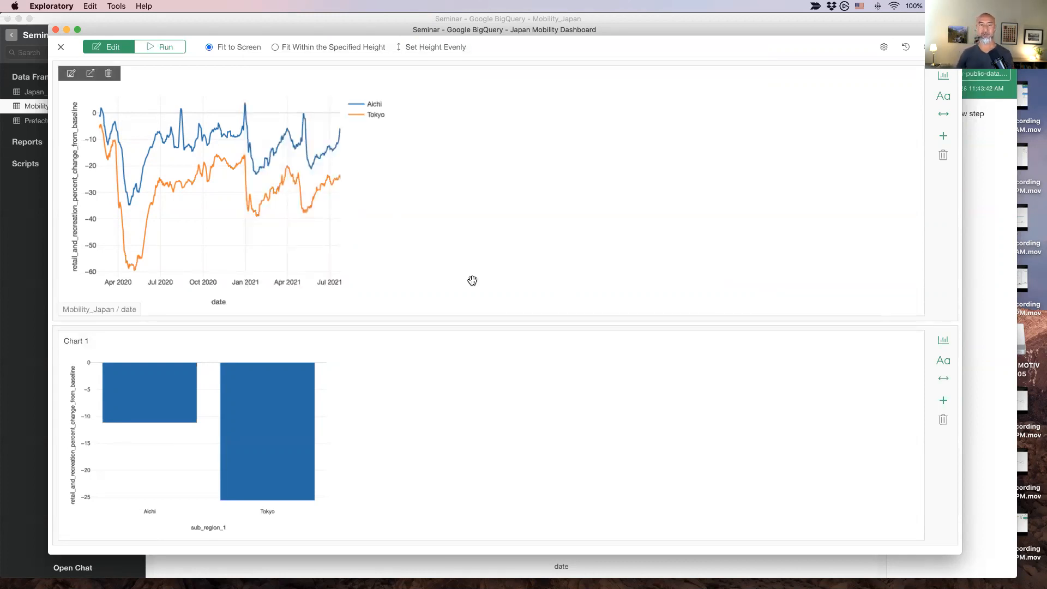
- Run the dashboard and look through the prefectures offered by its Prefecture parameter, leaving the selection at All
{"action": "left_click", "coordinate": [171, 47]}
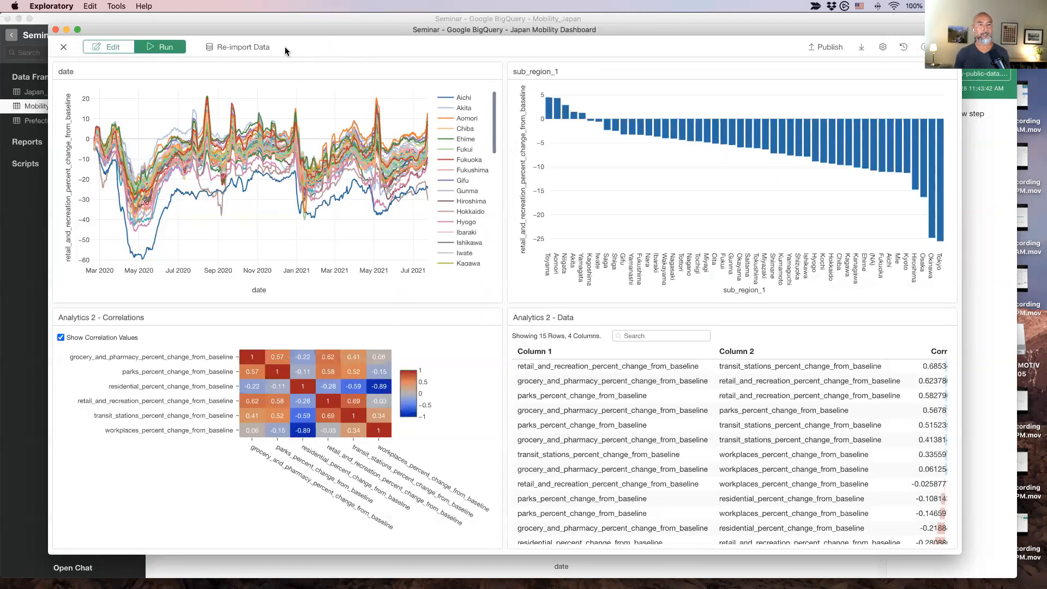
{"action": "left_click", "coordinate": [180, 47]}
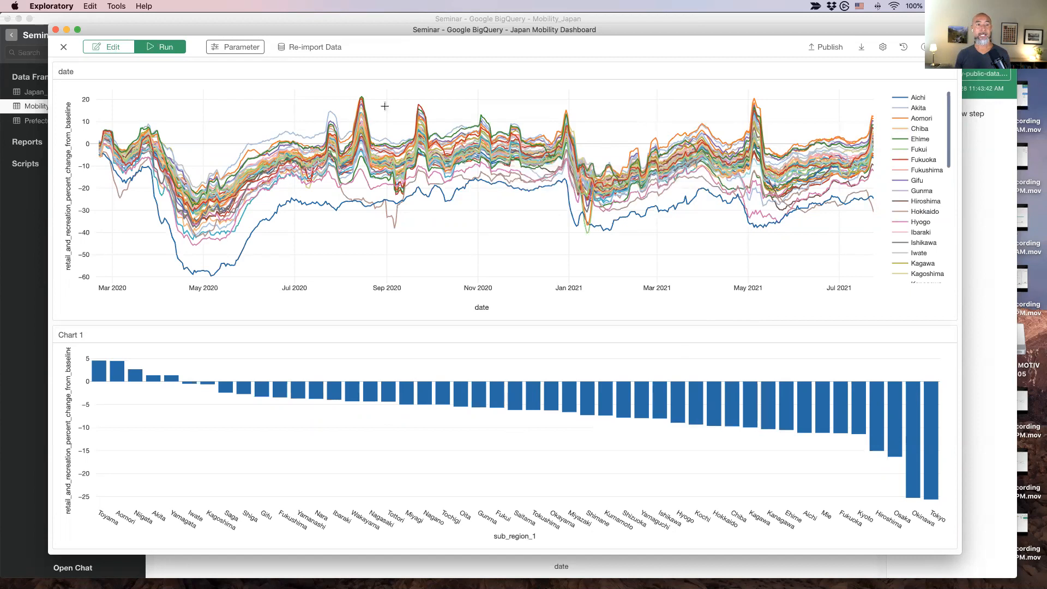
{"action": "left_click", "coordinate": [238, 48]}
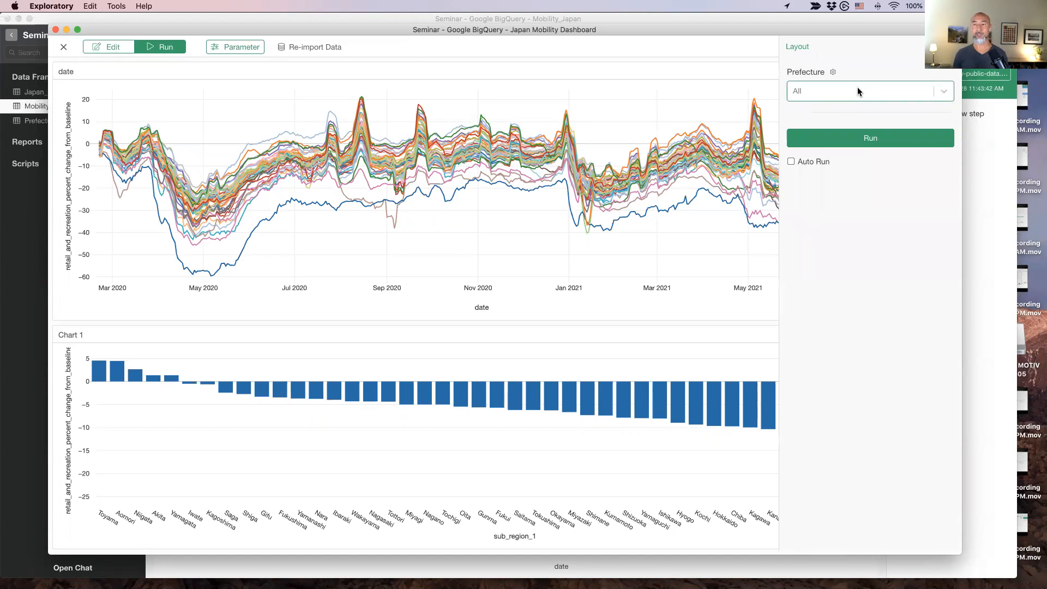
{"action": "left_click", "coordinate": [858, 92]}
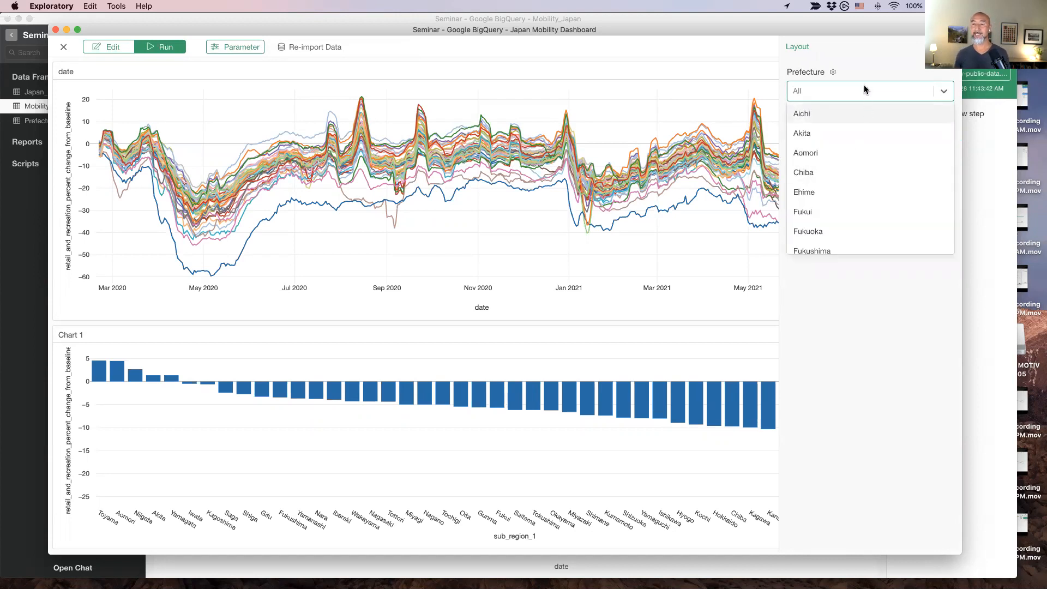
{"action": "left_click", "coordinate": [875, 66]}
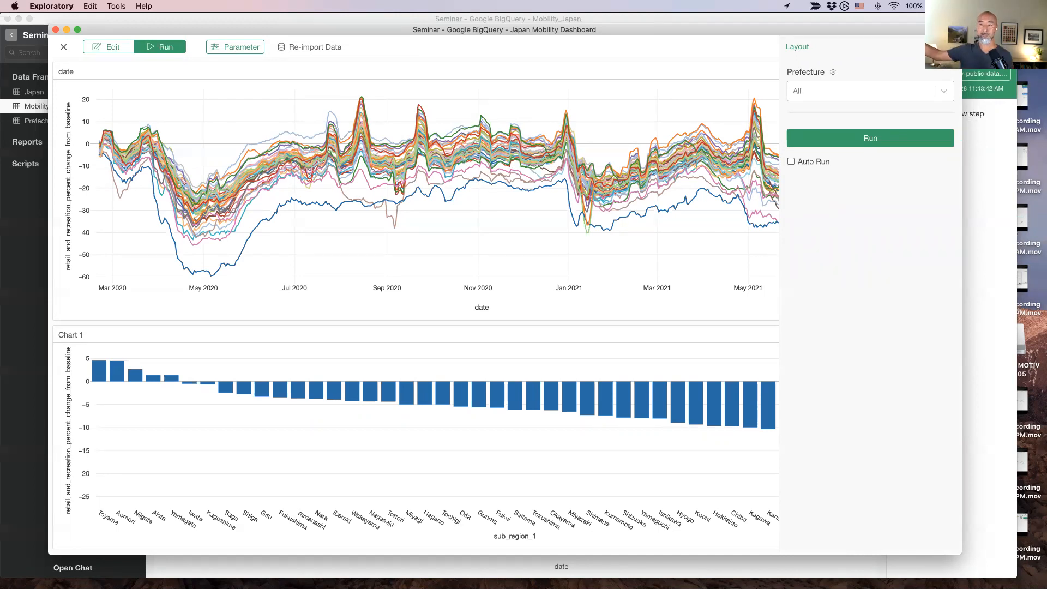
{"action": "left_click", "coordinate": [947, 47]}
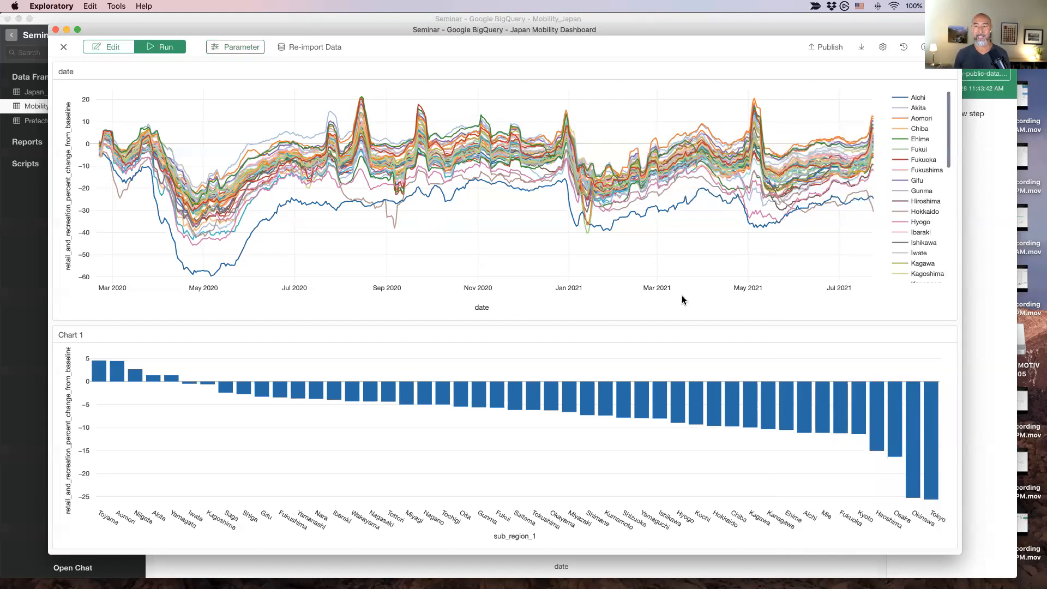
- Publish the dashboard in private mode under the personal account with the title Japan Mobility Dashboard
{"action": "left_click", "coordinate": [829, 47]}
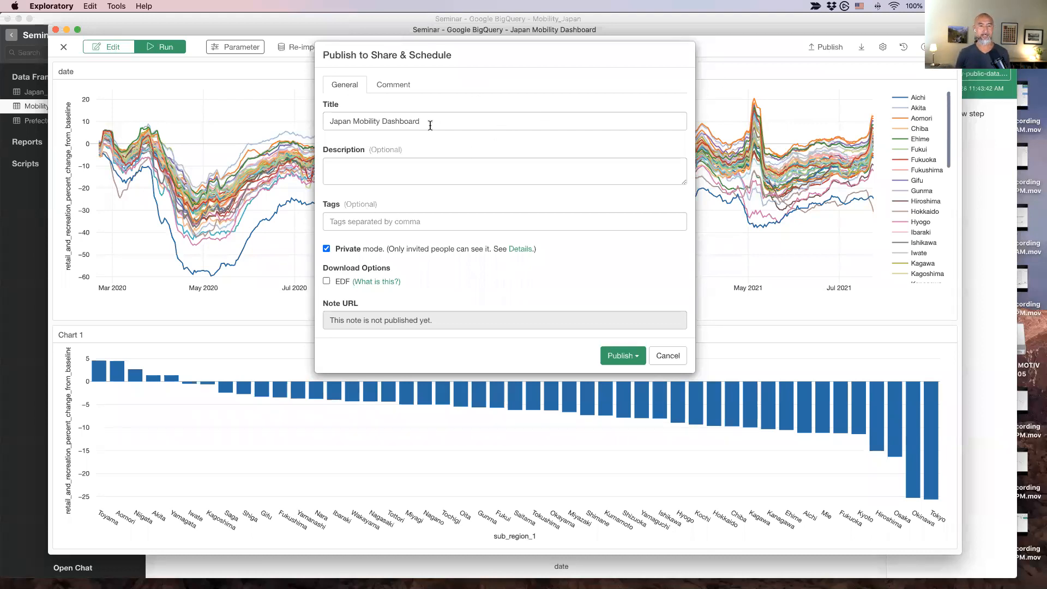
{"action": "left_click", "coordinate": [623, 358]}
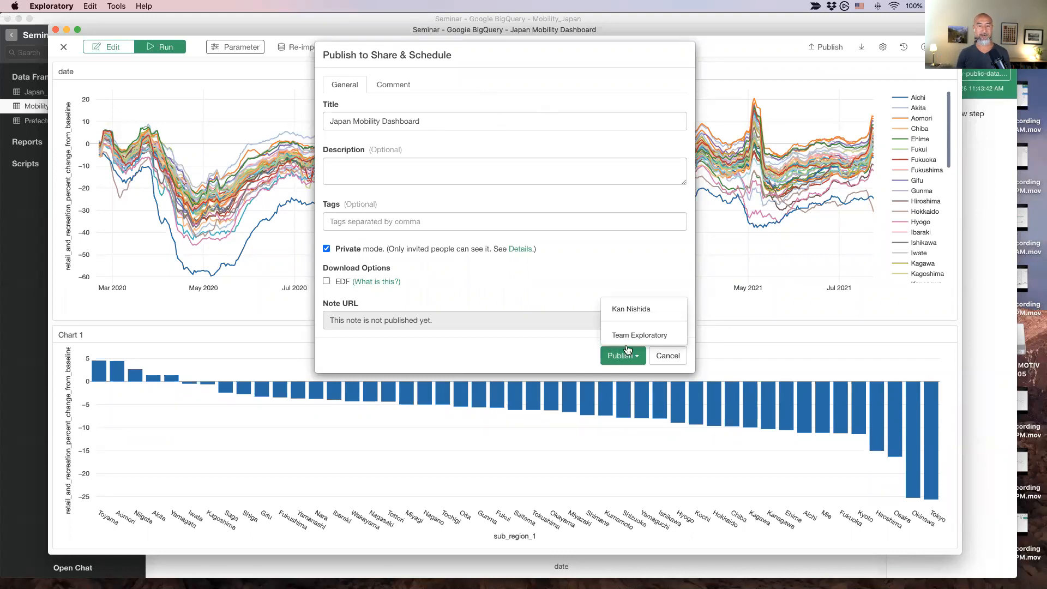
{"action": "left_click", "coordinate": [544, 279]}
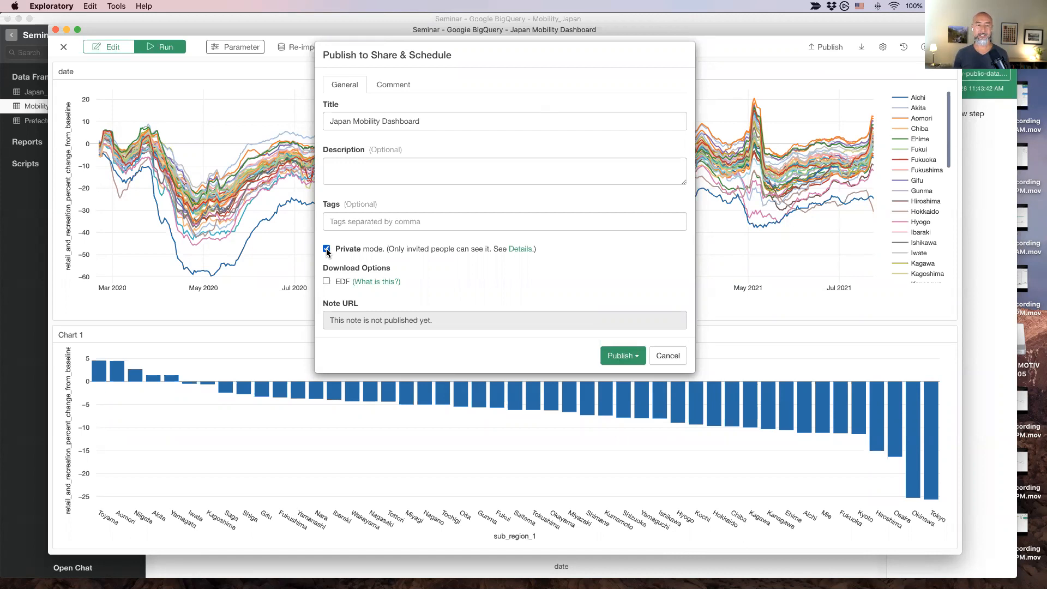
{"action": "left_click", "coordinate": [617, 363]}
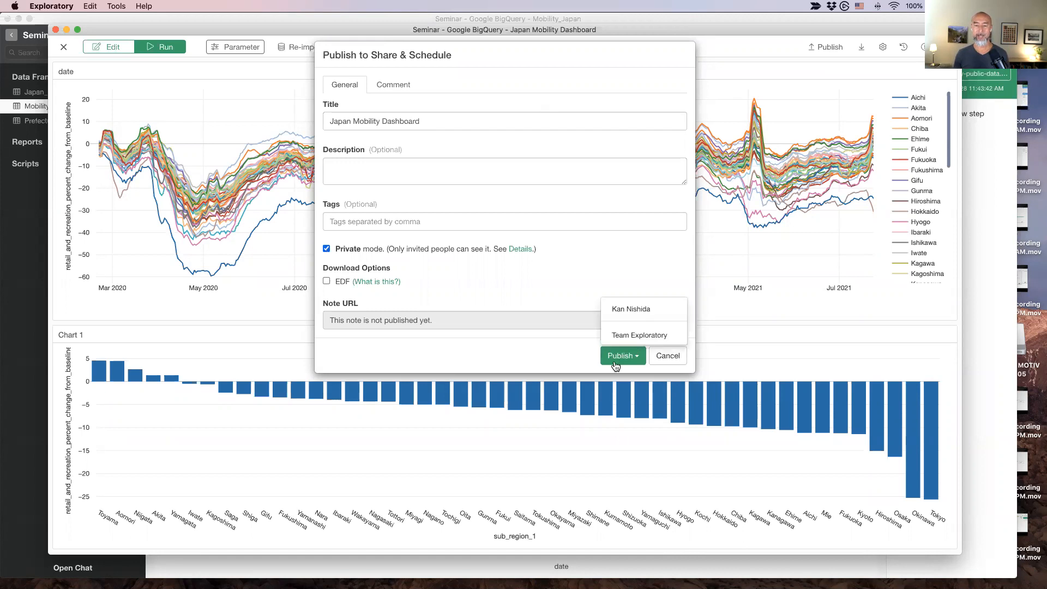
{"action": "left_click", "coordinate": [622, 311]}
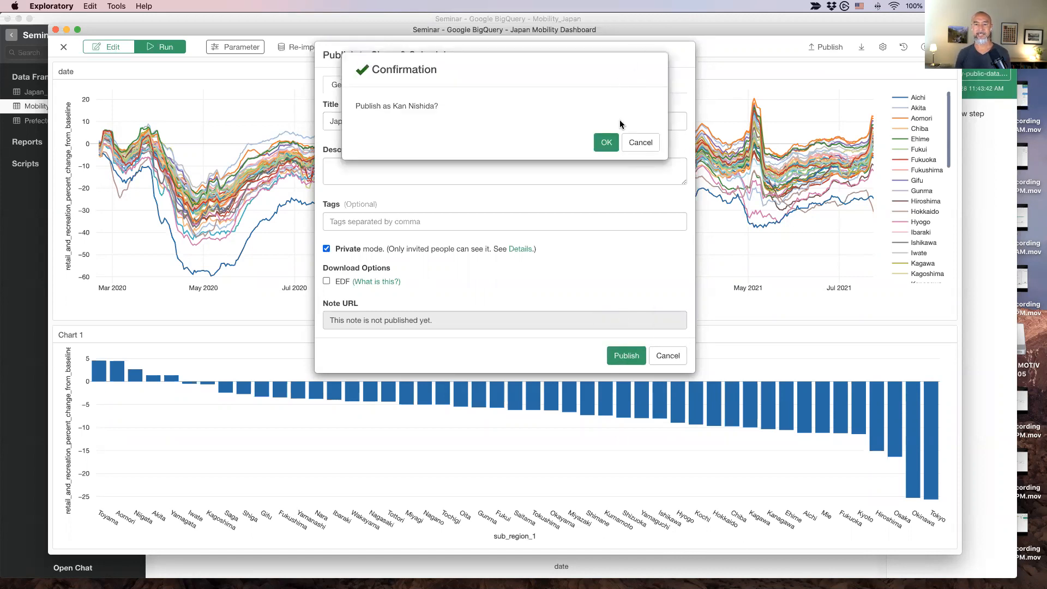
{"action": "left_click", "coordinate": [613, 138]}
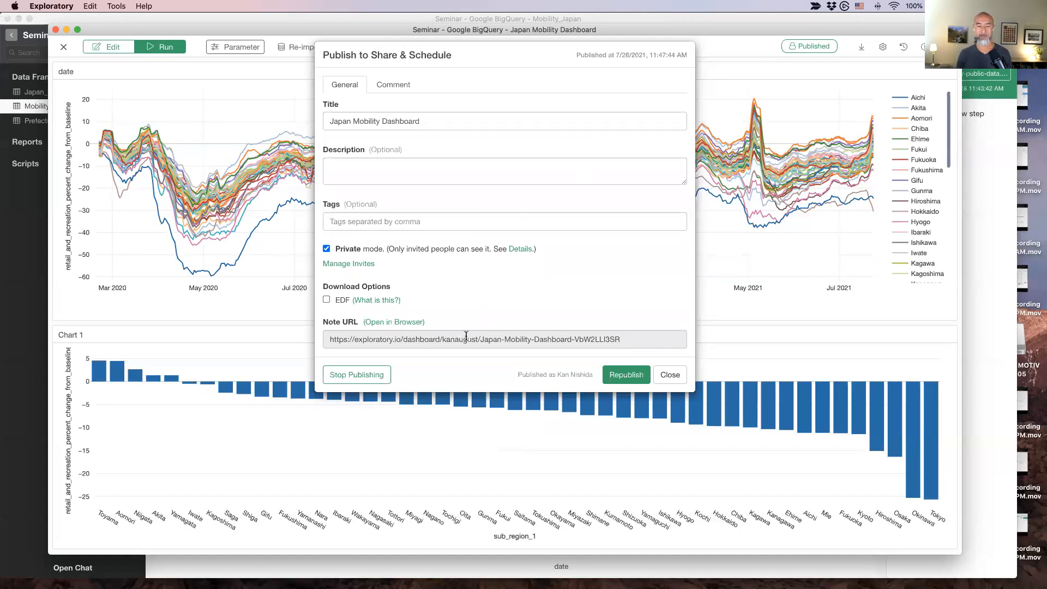
- Open the published dashboard in Safari, in its own browser window, and enlarge that window to fill most of the screen
{"action": "left_click", "coordinate": [399, 323]}
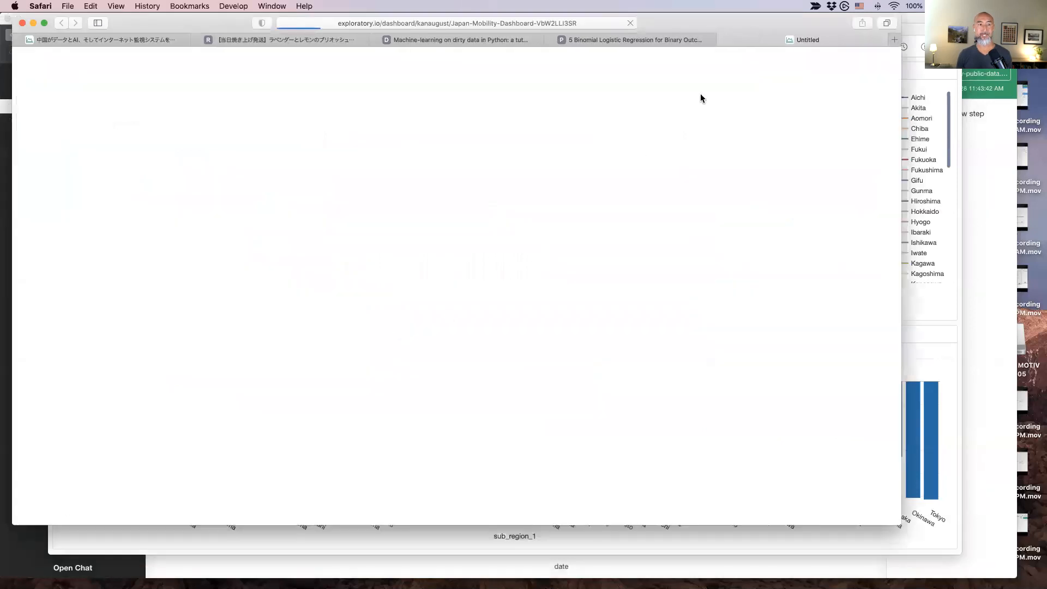
{"action": "left_click", "coordinate": [761, 42]}
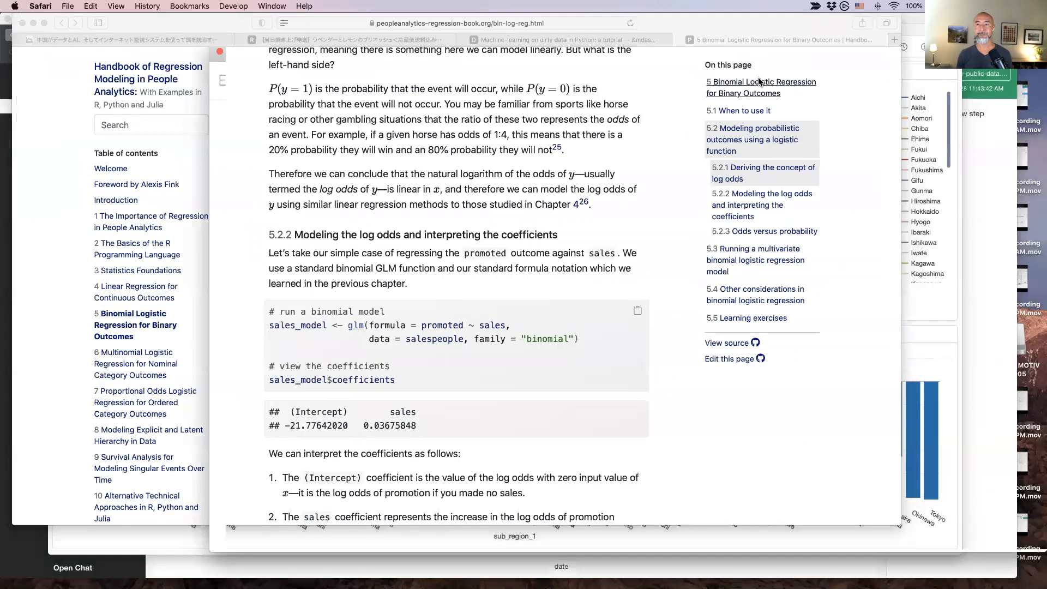
{"action": "left_click_drag", "start_coordinate": [721, 21], "coordinate": [628, 21]}
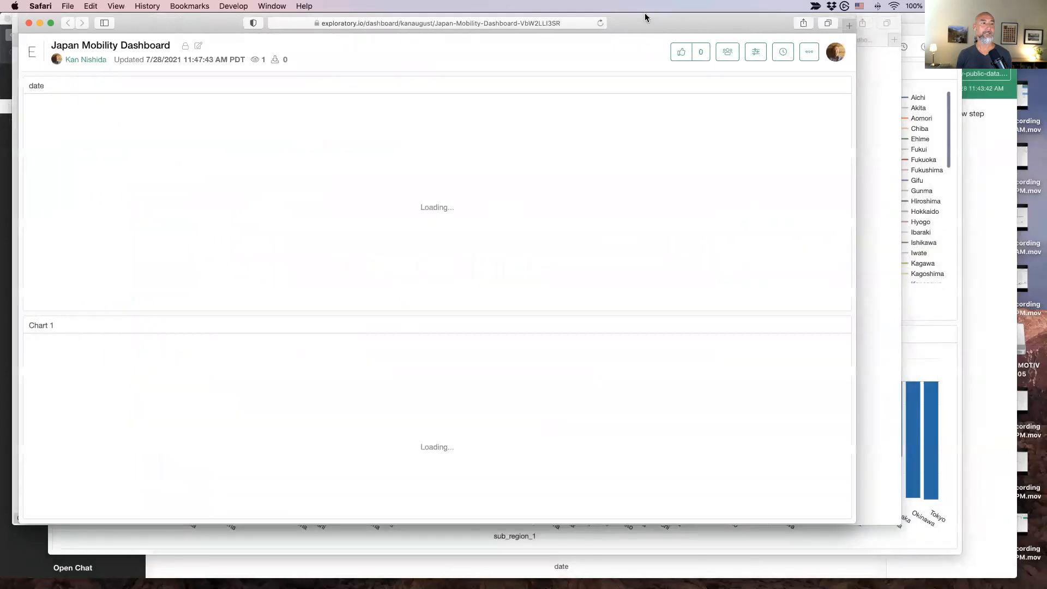
{"action": "left_click_drag", "start_coordinate": [848, 522], "coordinate": [1012, 562]}
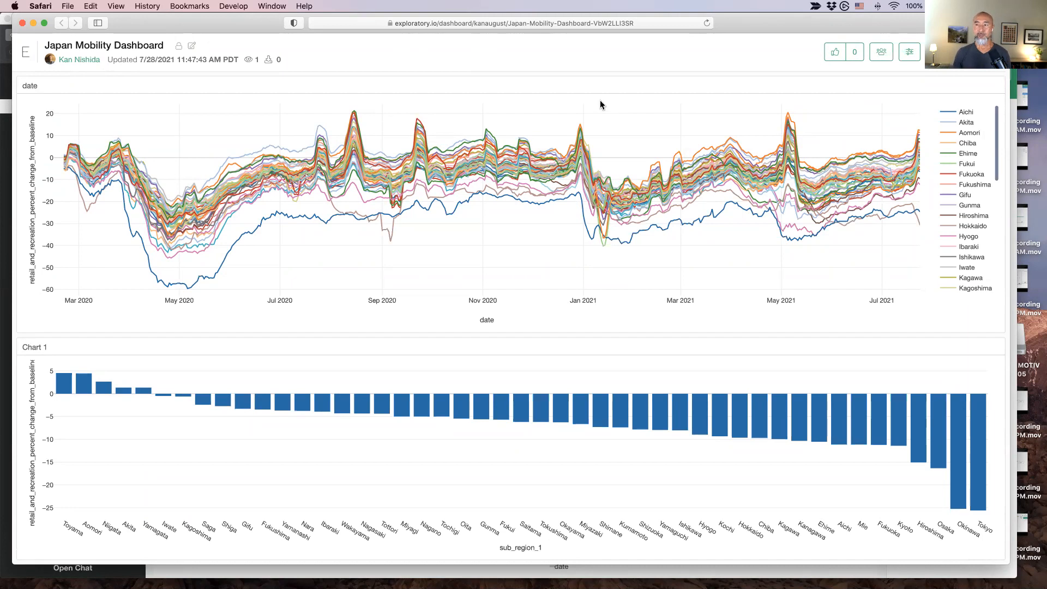
- Examine the published dashboard's sharing options for email invitations, URL link, Slack and member access
{"action": "left_click", "coordinate": [881, 52]}
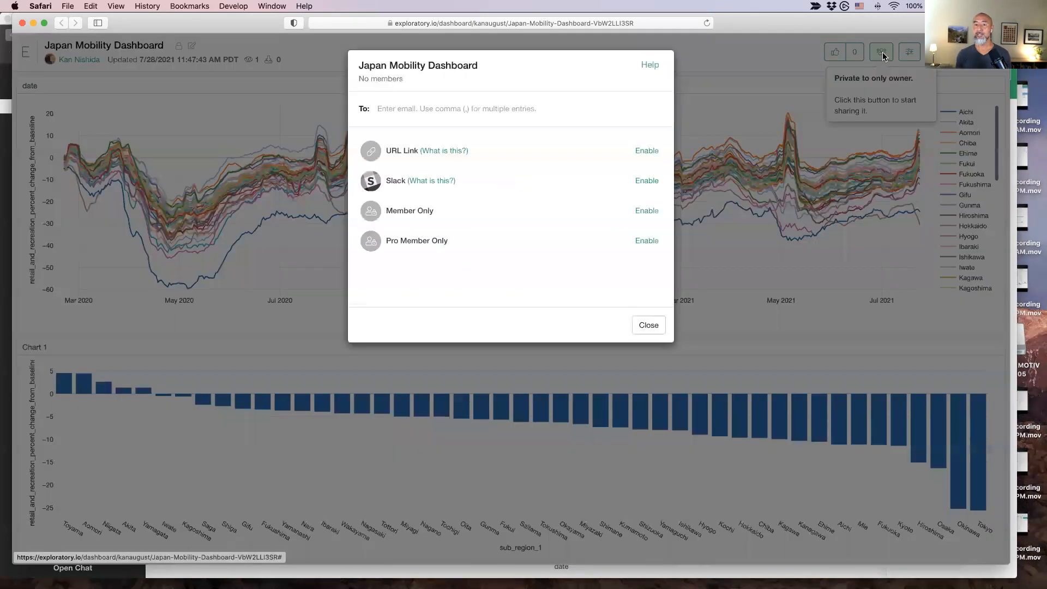
{"action": "left_click", "coordinate": [649, 325]}
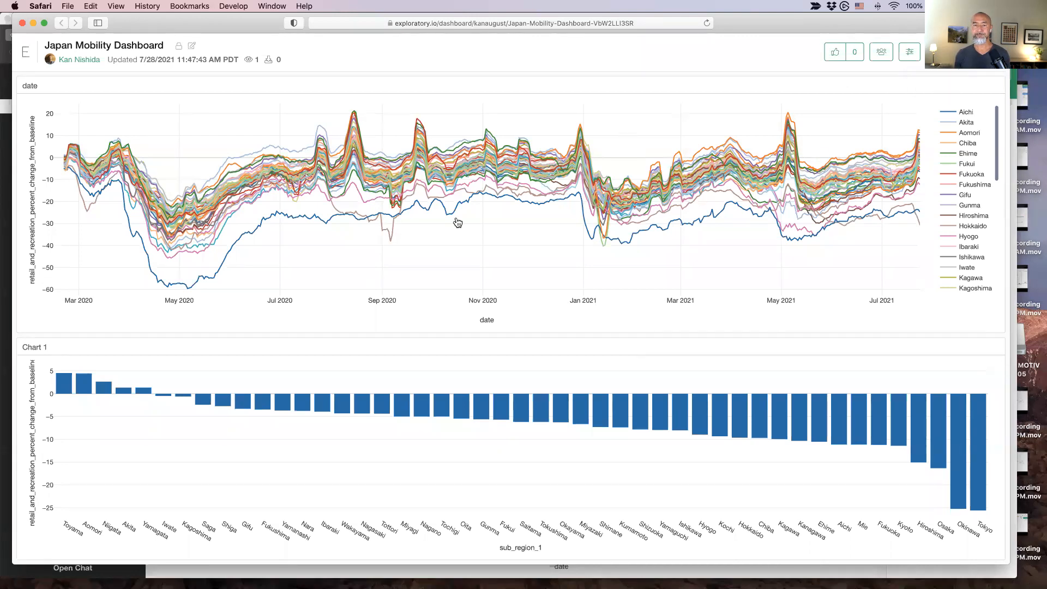
{"action": "key", "text": "super+Tab"}
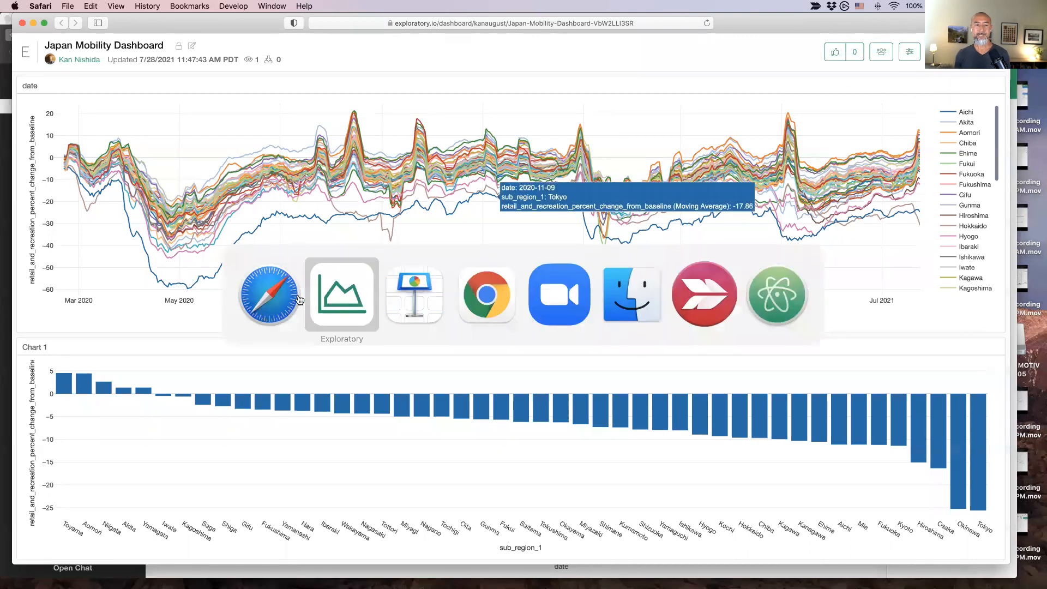
{"action": "left_click", "coordinate": [267, 296]}
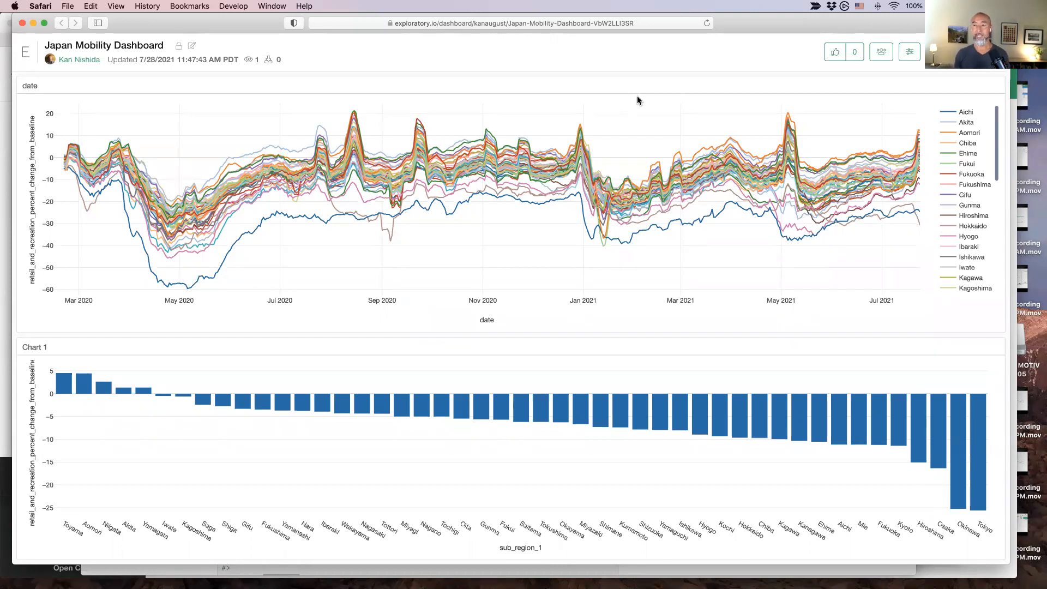
- Set the dashboard's refresh schedule to Every Day at 06:00 and subscribe to the notification email
{"action": "left_click", "coordinate": [909, 52]}
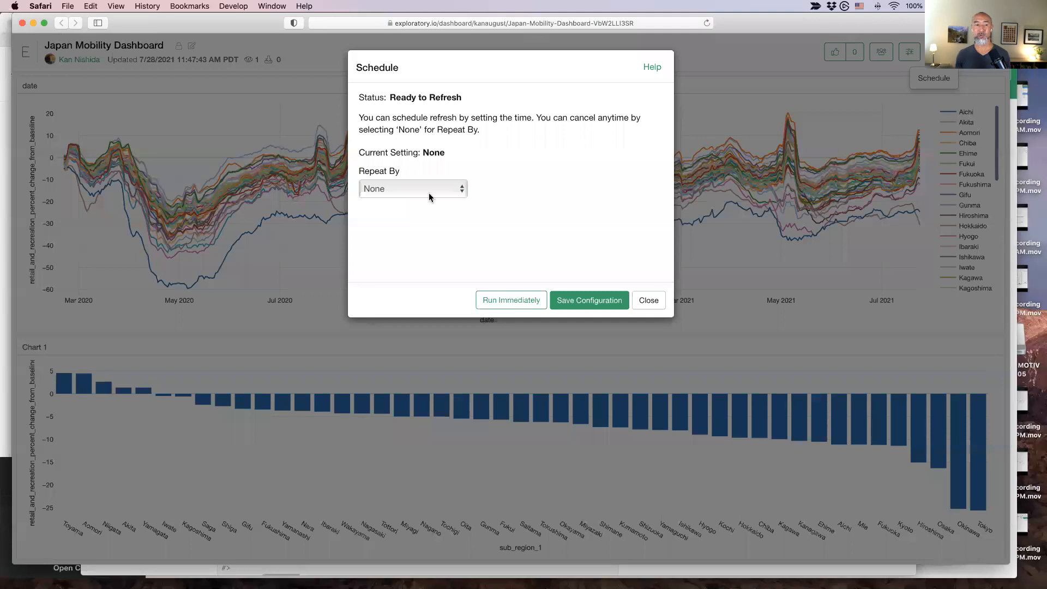
{"action": "left_click", "coordinate": [403, 188]}
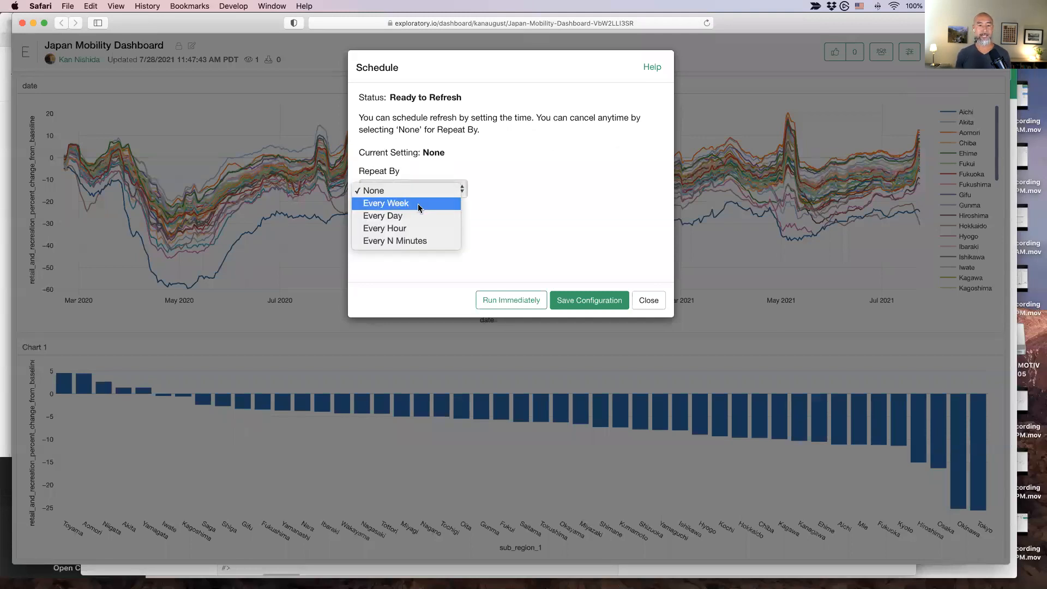
{"action": "left_click", "coordinate": [420, 216]}
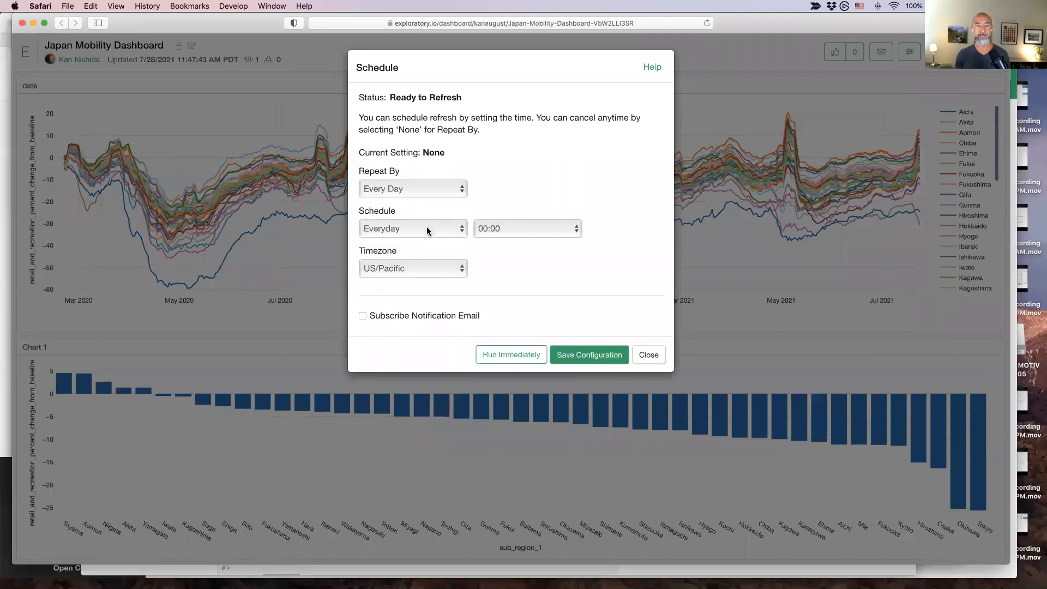
{"action": "left_click", "coordinate": [502, 230]}
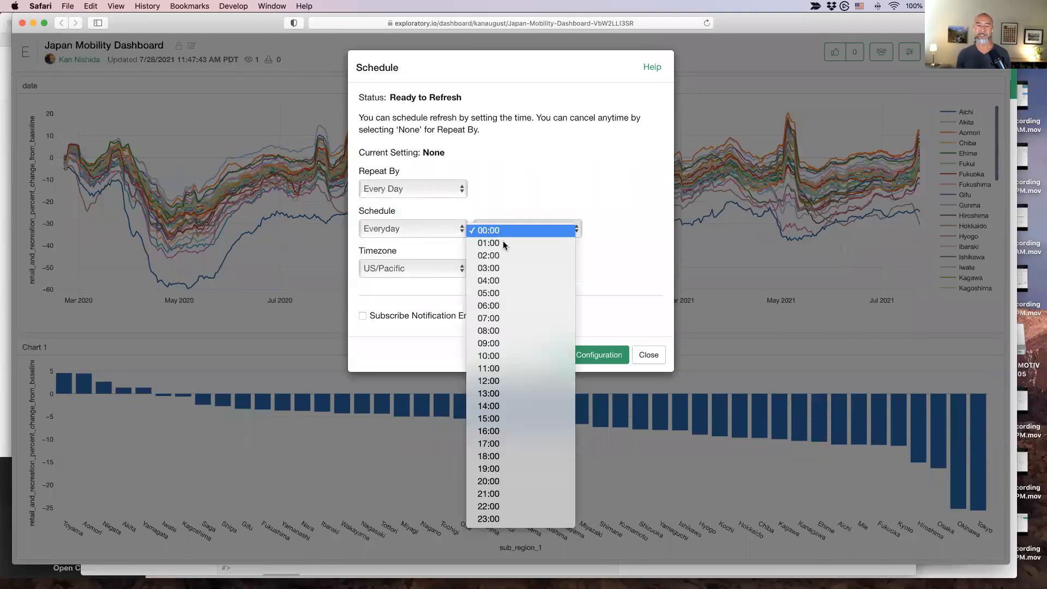
{"action": "left_click", "coordinate": [513, 306]}
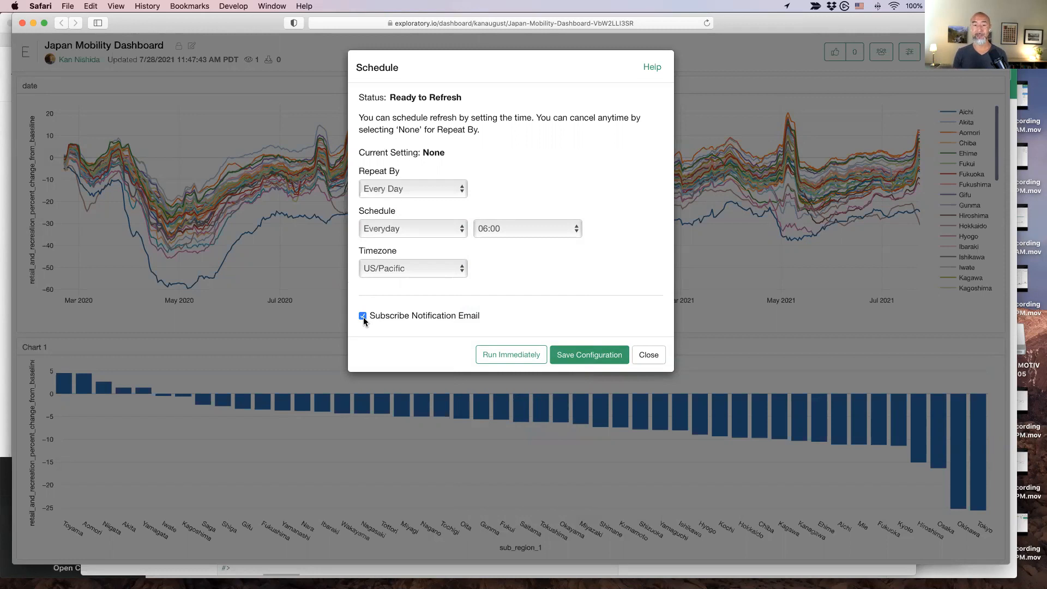
- Switch to Keynote and step through the scheduling and interactive mode slides to the "Click the Parameter button." slide
{"action": "key", "text": "super+Tab"}
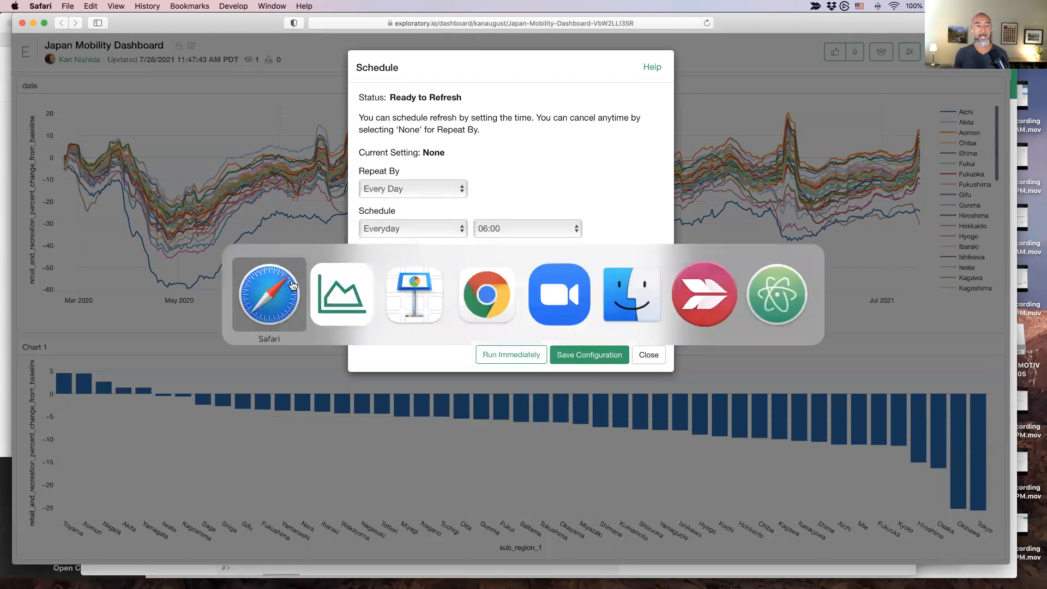
{"action": "left_click", "coordinate": [414, 295]}
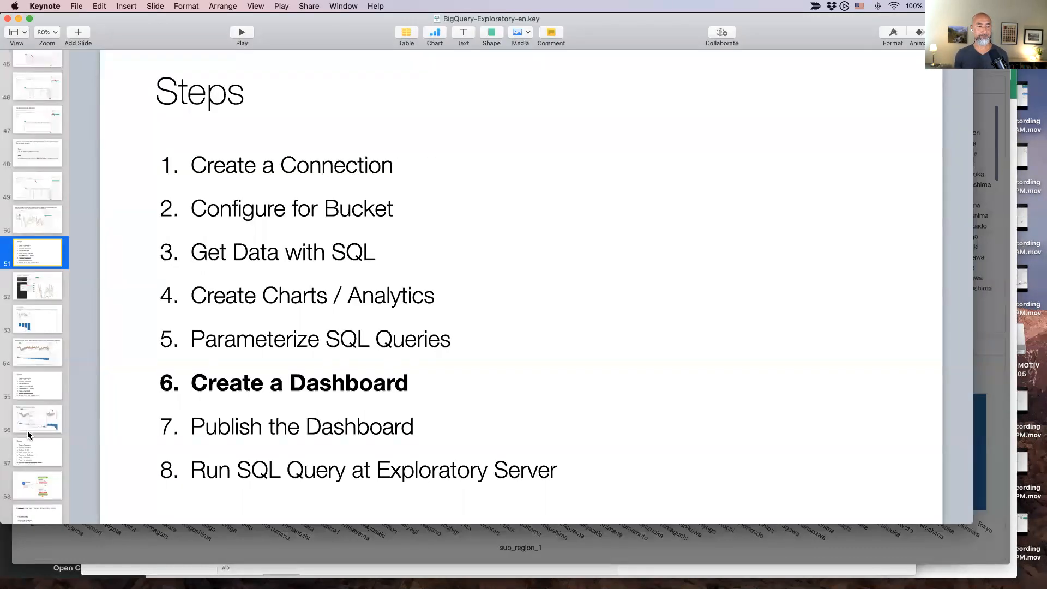
{"action": "scroll", "coordinate": [32, 430], "scroll_direction": "down", "scroll_amount": 5}
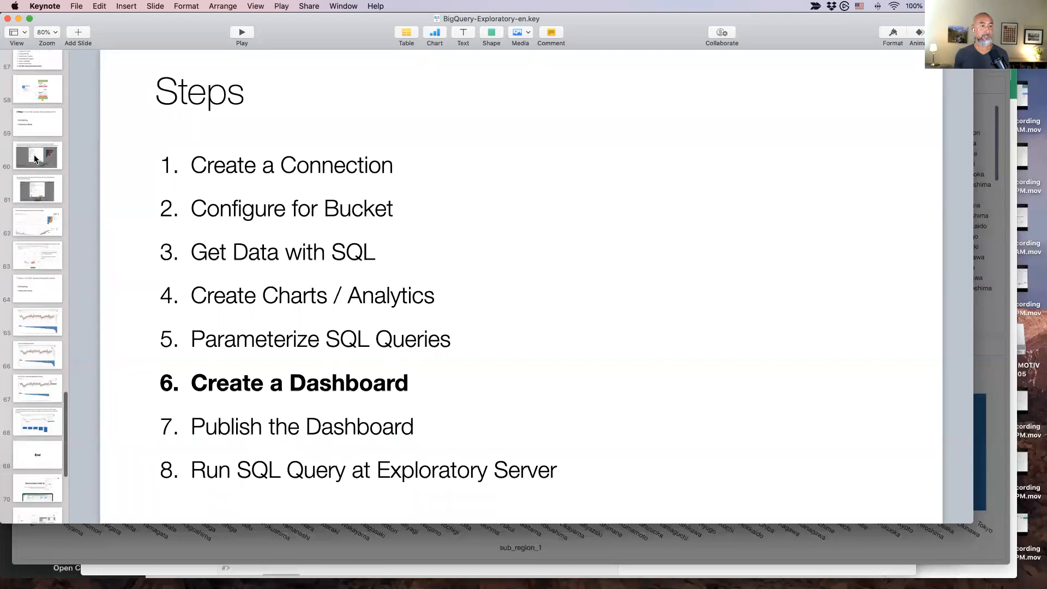
{"action": "left_click", "coordinate": [35, 158]}
{"action": "key", "text": "Down"}
{"action": "key", "text": "Down"}
{"action": "key", "text": "Down"}
{"action": "key", "text": "Down"}
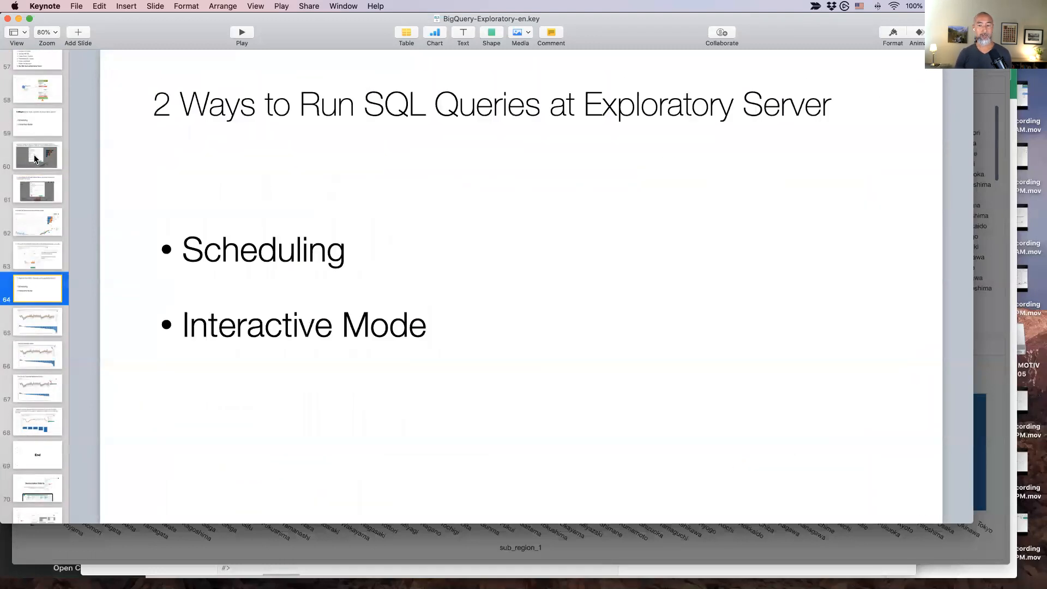
{"action": "key", "text": "Down"}
{"action": "key", "text": "Down"}
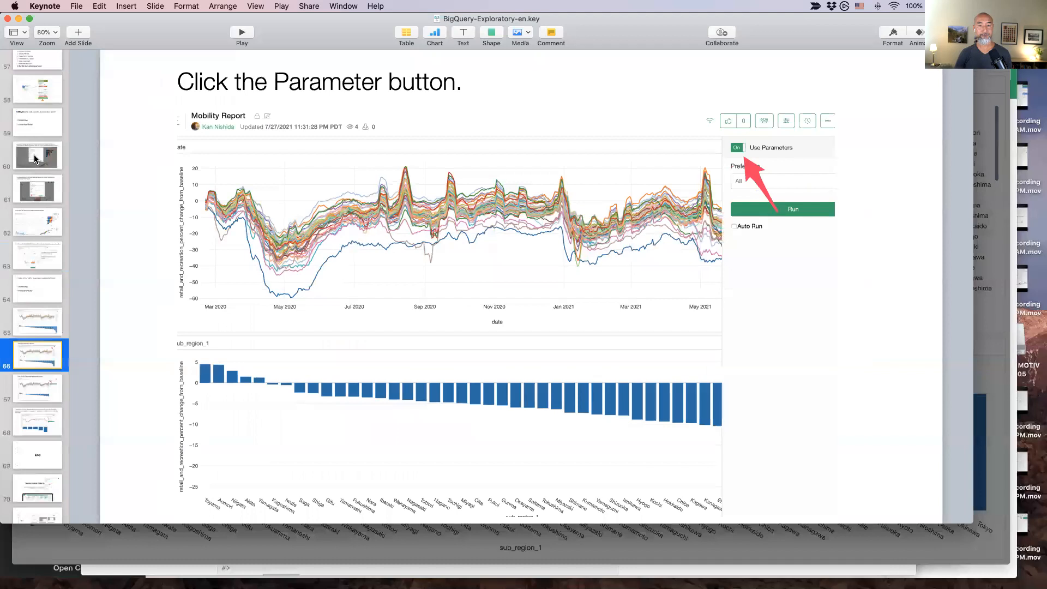
- Review the Keynote slides on scheduled data refresh, from slide 60 through the notification email slide 63
{"action": "key", "text": "Down"}
{"action": "key", "text": "Down"}
{"action": "key", "text": "Down"}
{"action": "key", "text": "Down"}
{"action": "key", "text": "Up"}
{"action": "left_click", "coordinate": [34, 159]}
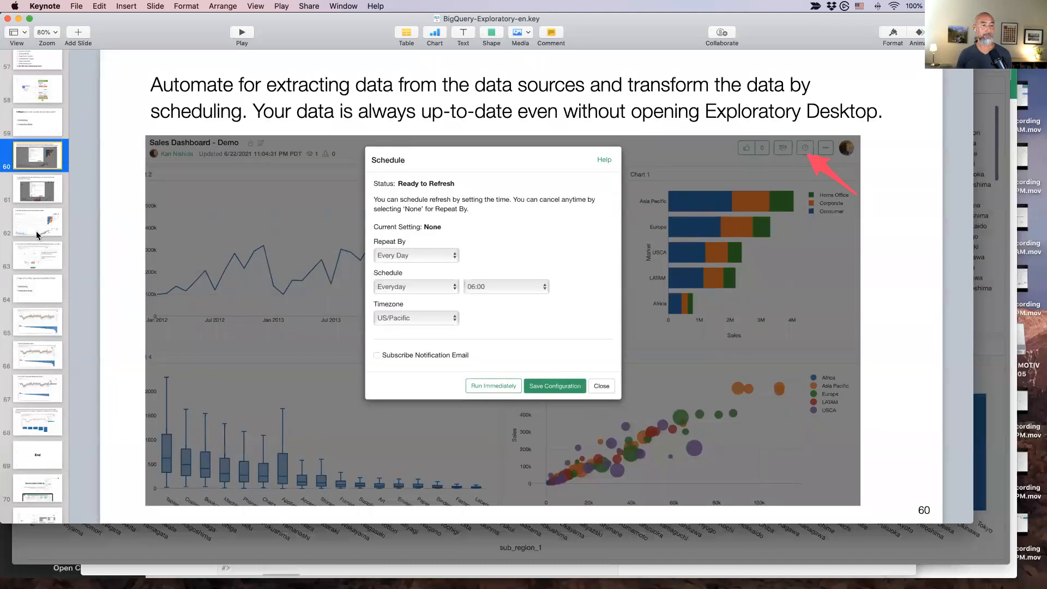
{"action": "left_click", "coordinate": [37, 235]}
{"action": "key", "text": "Down"}
{"action": "key", "text": "Up"}
{"action": "key", "text": "Down"}
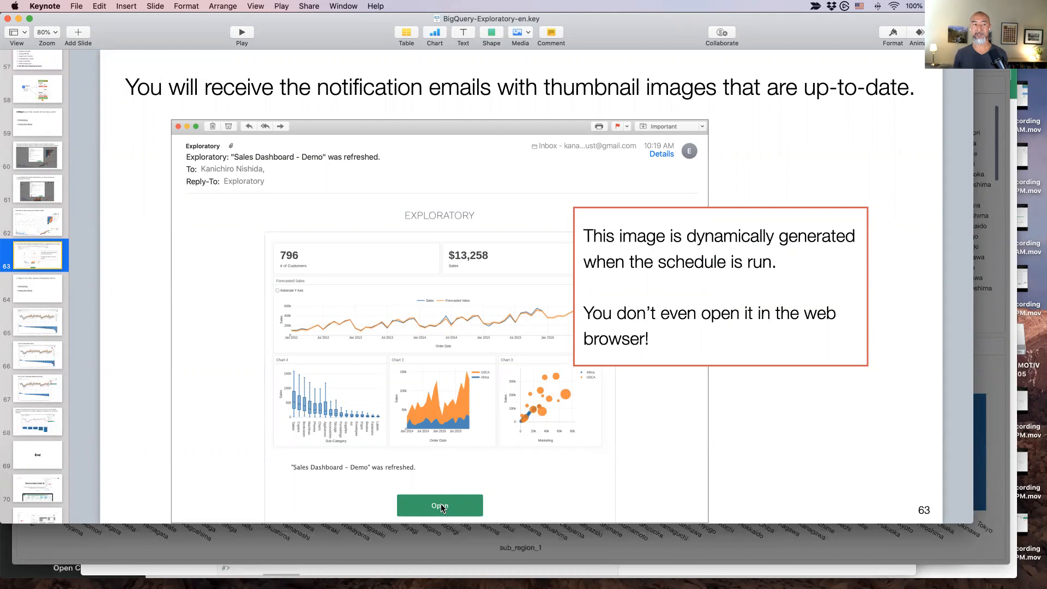
- Switch back to Safari, close the schedule settings without saving, and turn on Use Parameters for the published dashboard
{"action": "key", "text": "super+Tab"}
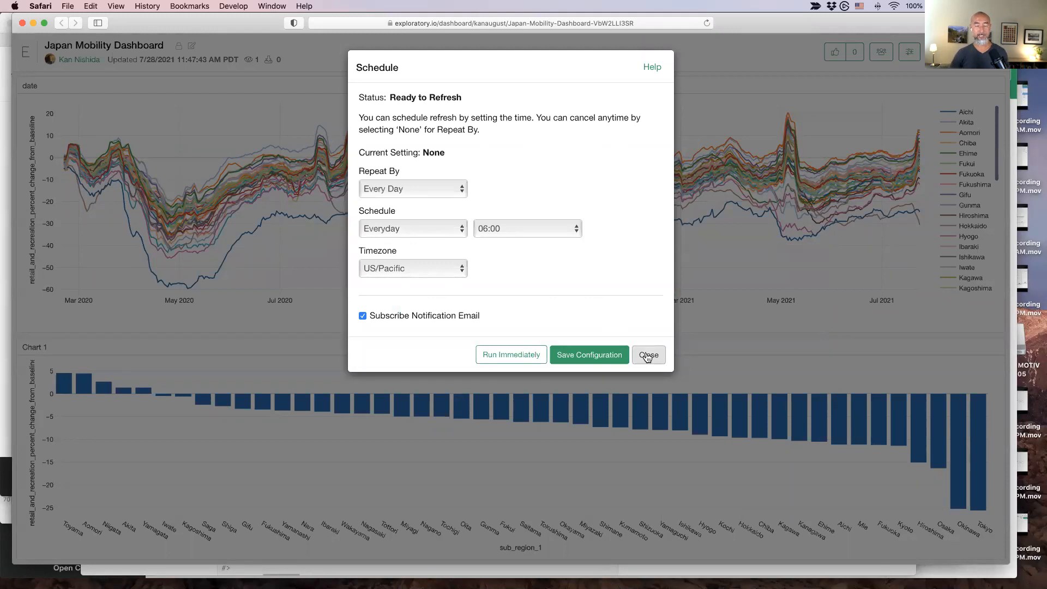
{"action": "left_click", "coordinate": [647, 356]}
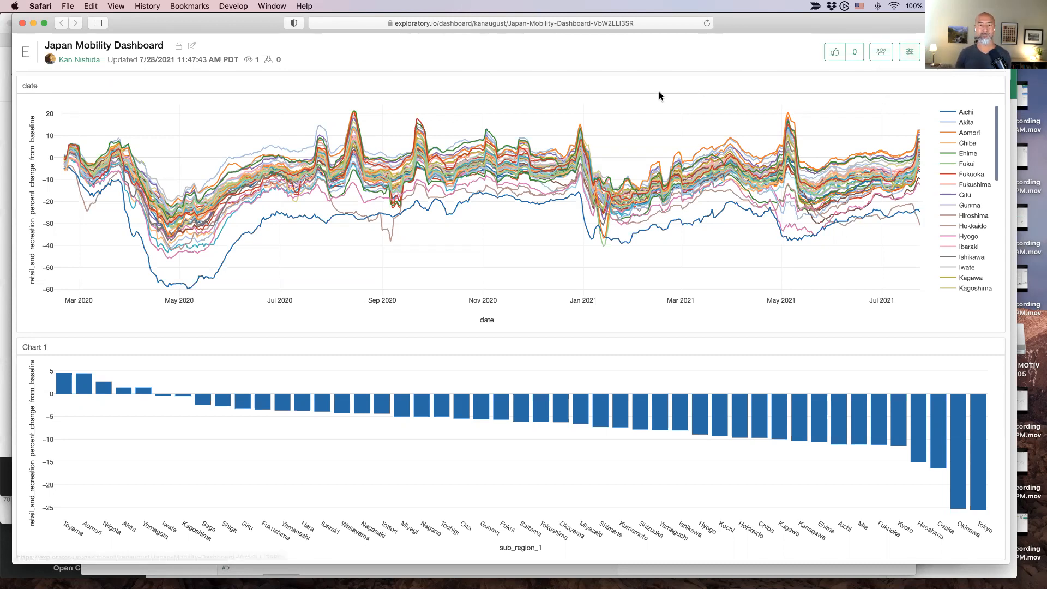
{"action": "left_click", "coordinate": [907, 54]}
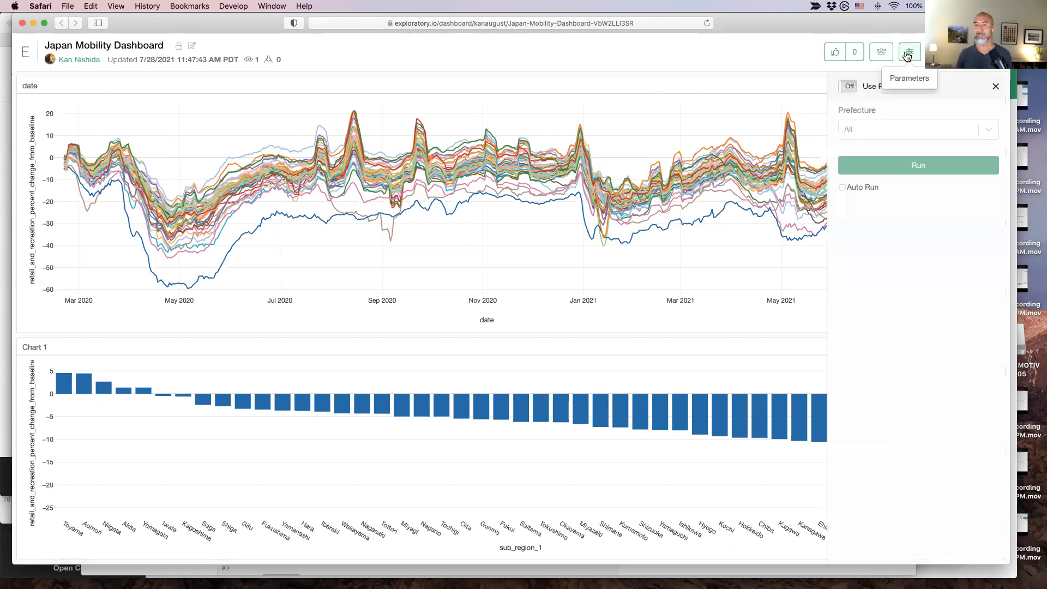
{"action": "left_click", "coordinate": [849, 90]}
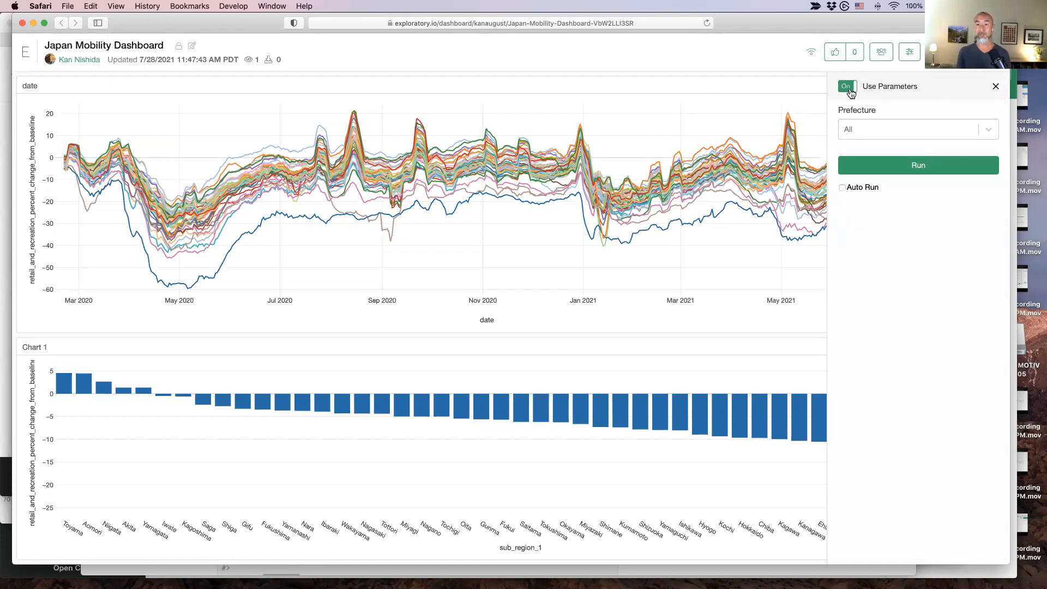
- Set the Prefecture parameter to Tokyo, Kyoto, Osaka and Hiroshima, run the dashboard query, and close the parameter pane
{"action": "left_click", "coordinate": [882, 134]}
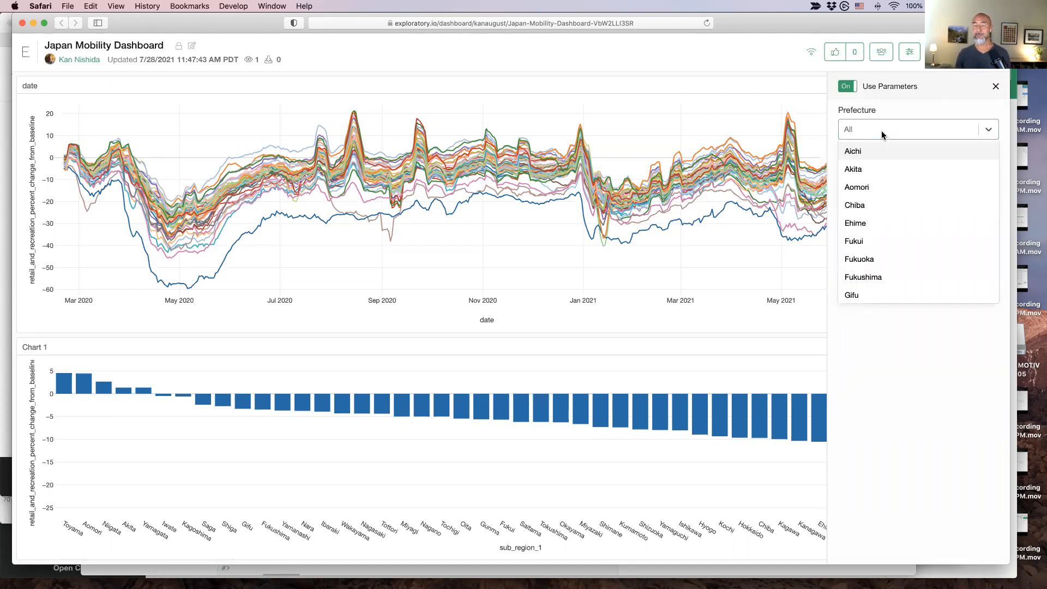
{"action": "type", "text": "tokyo"}
{"action": "key", "text": "Return"}
{"action": "type", "text": "kyo"}
{"action": "key", "text": "Return"}
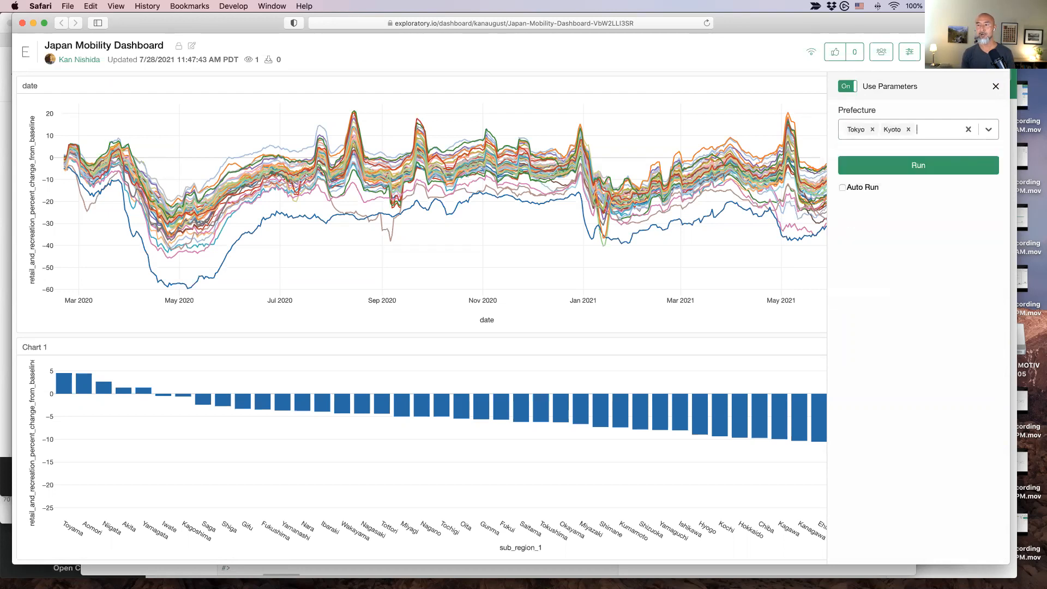
{"action": "type", "text": "osa"}
{"action": "key", "text": "Return"}
{"action": "type", "text": "hiro"}
{"action": "key", "text": "Return"}
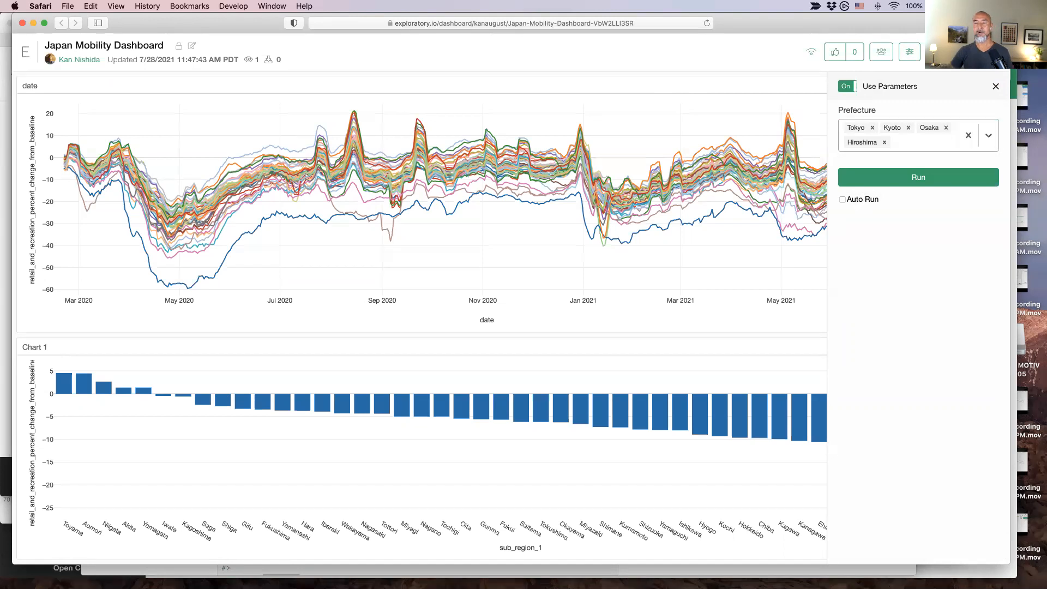
{"action": "left_click", "coordinate": [918, 179]}
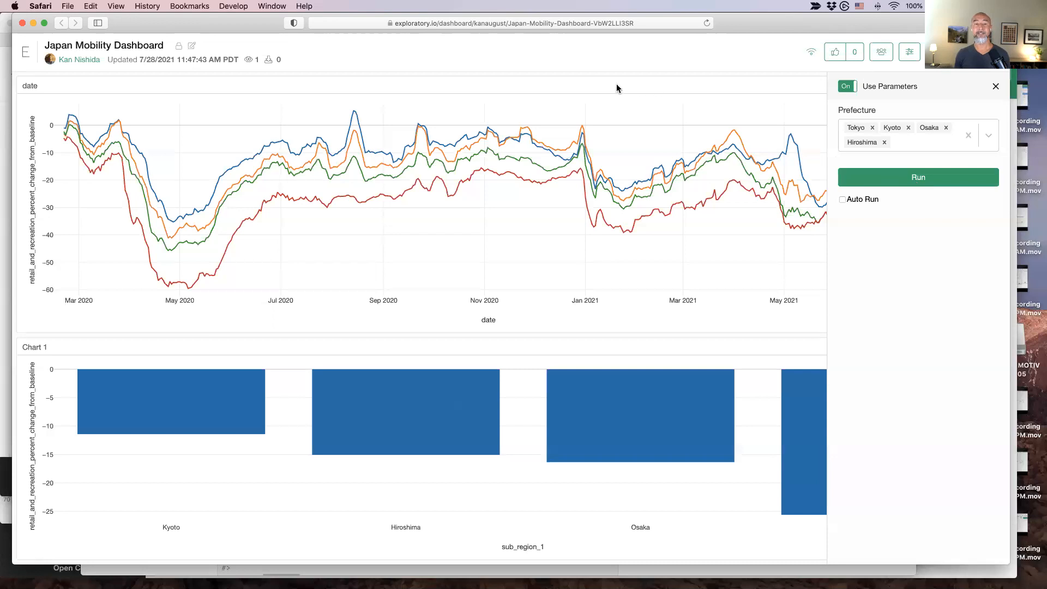
{"action": "left_click", "coordinate": [994, 87]}
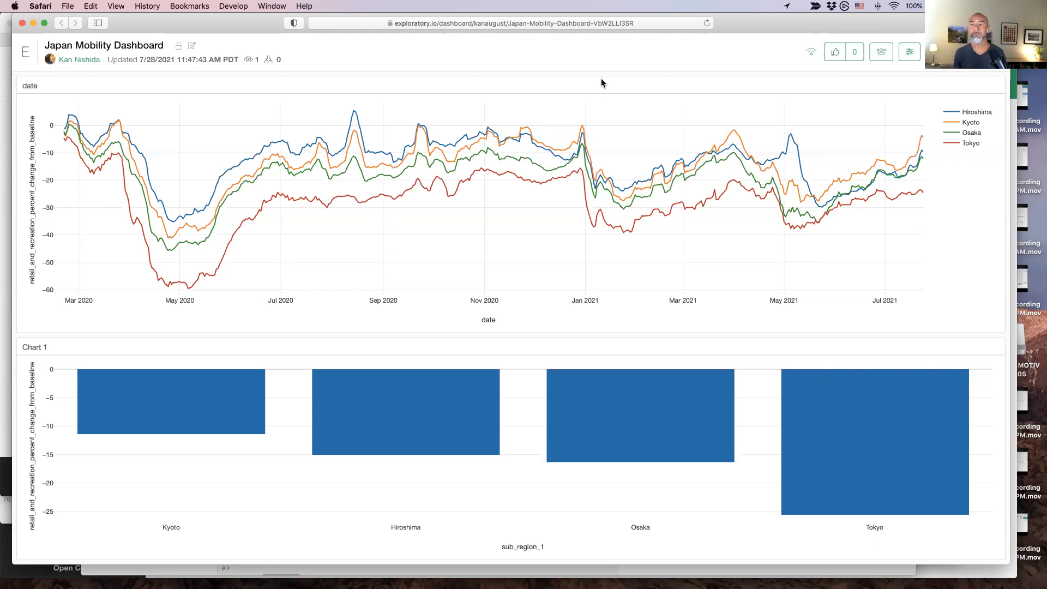
- Switch to Keynote, view the parameter update slide 68, and start the slideshow from the BigQuery and Exploratory architecture slide 58
{"action": "key", "text": "super+Tab"}
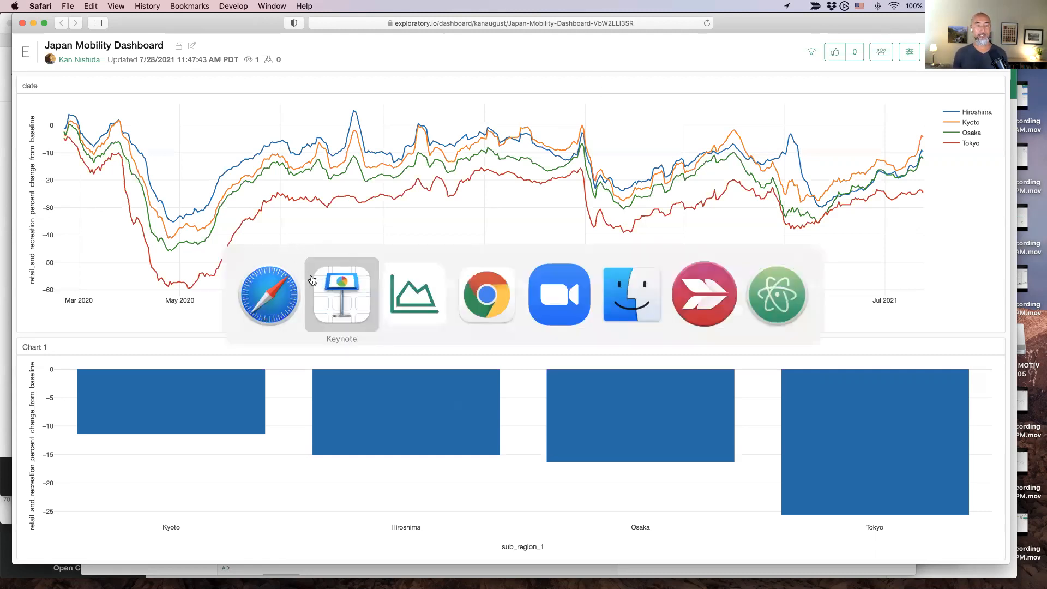
{"action": "left_click", "coordinate": [367, 295]}
{"action": "scroll", "coordinate": [51, 305], "scroll_direction": "down", "scroll_amount": 5}
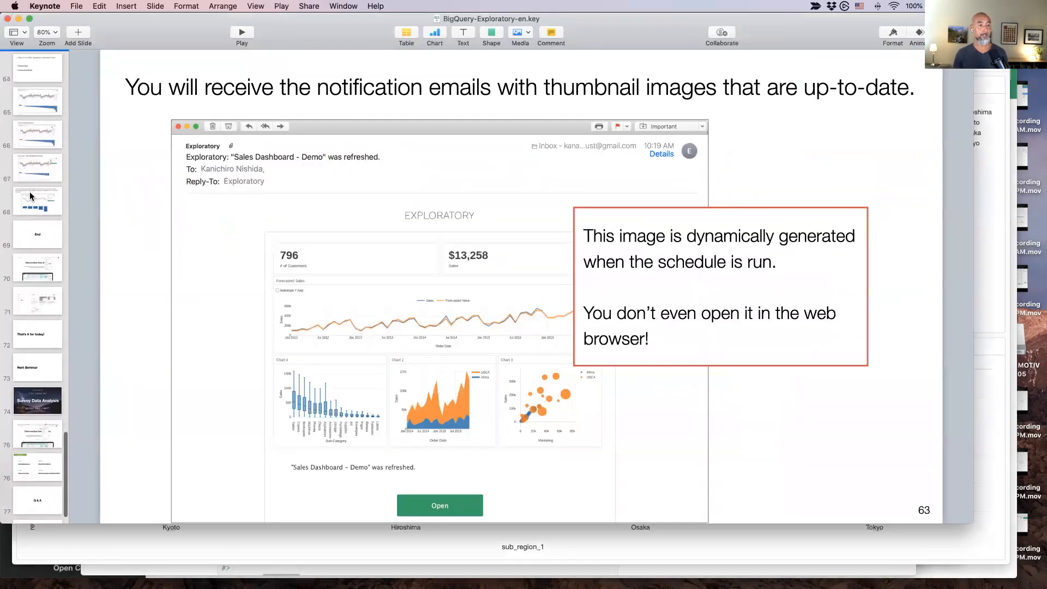
{"action": "left_click", "coordinate": [30, 196]}
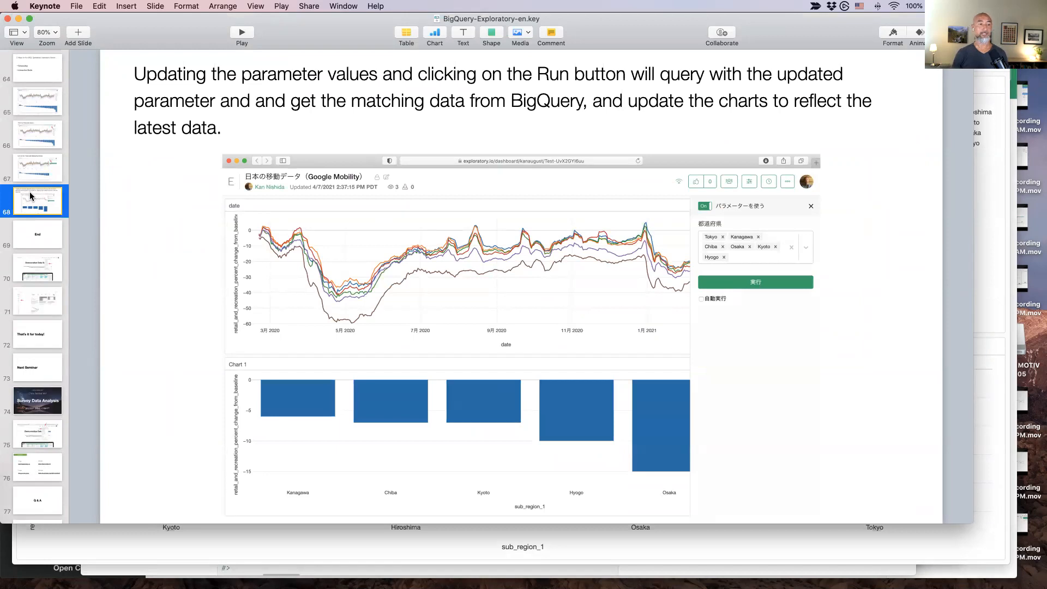
{"action": "scroll", "coordinate": [30, 194], "scroll_direction": "up", "scroll_amount": 10}
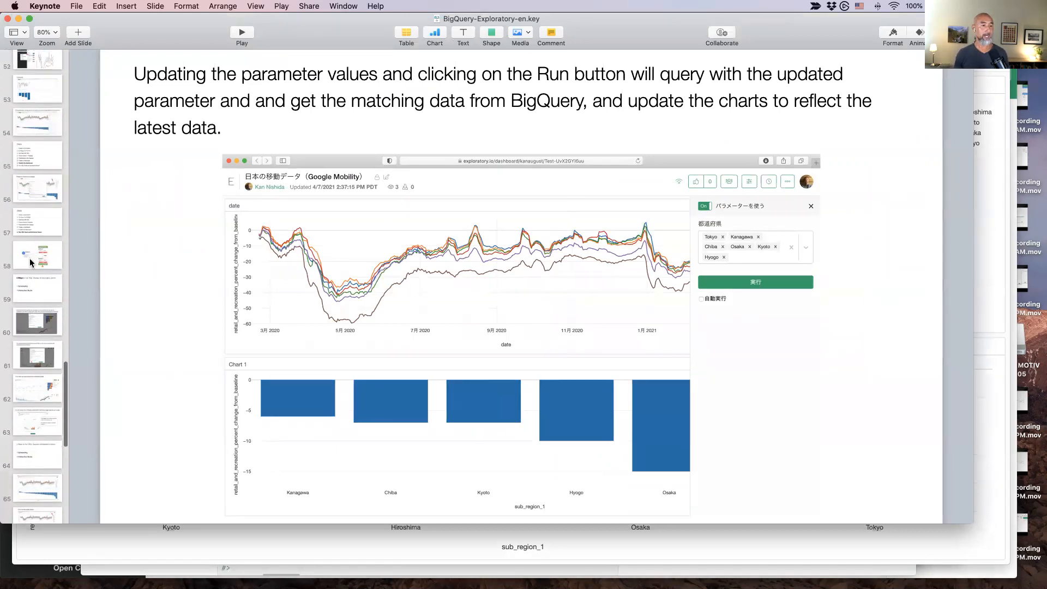
{"action": "left_click", "coordinate": [29, 262]}
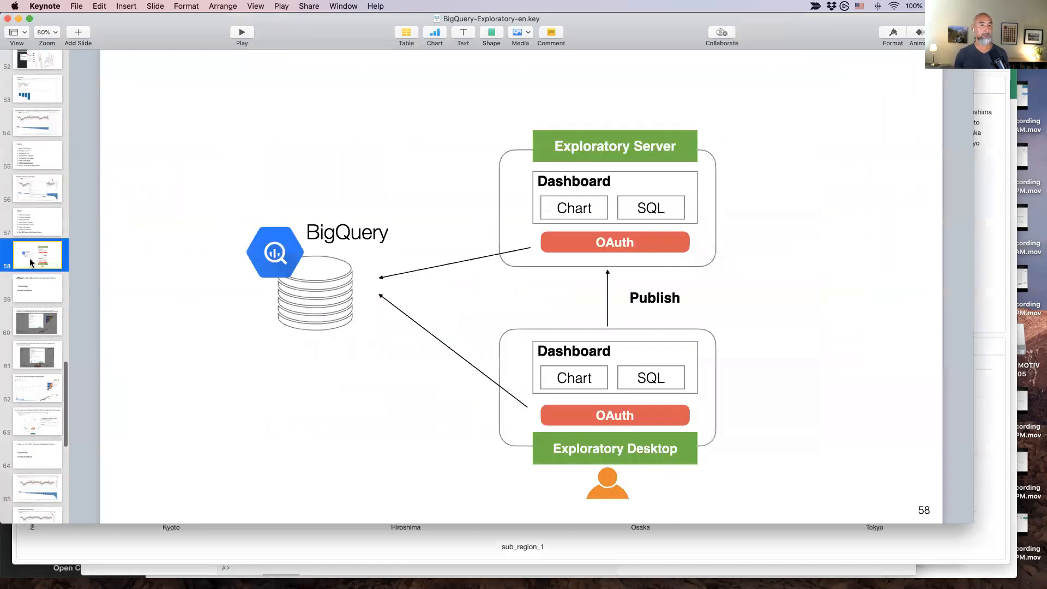
{"action": "left_click", "coordinate": [244, 34]}
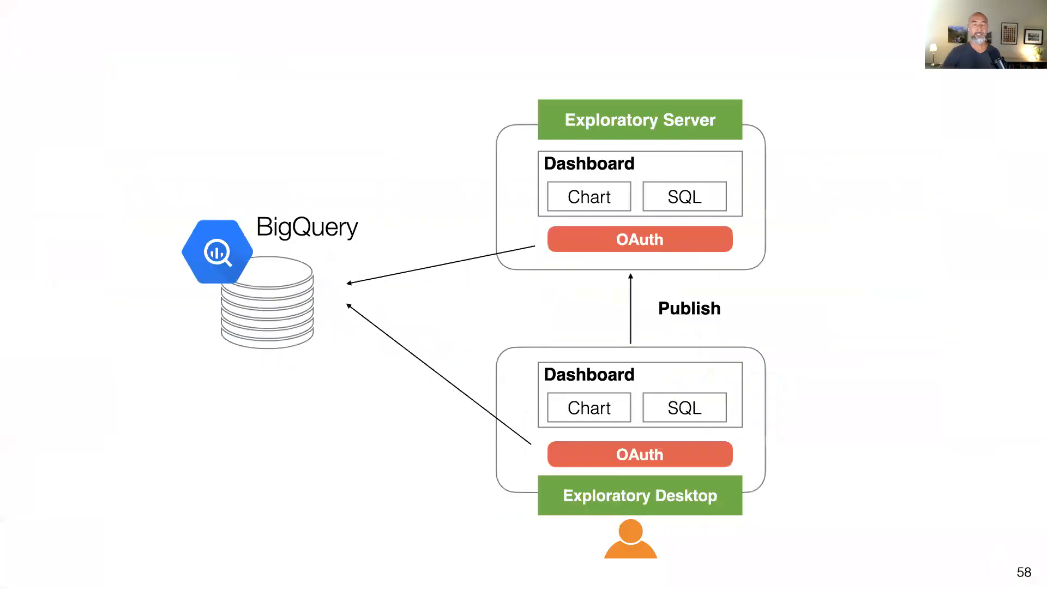